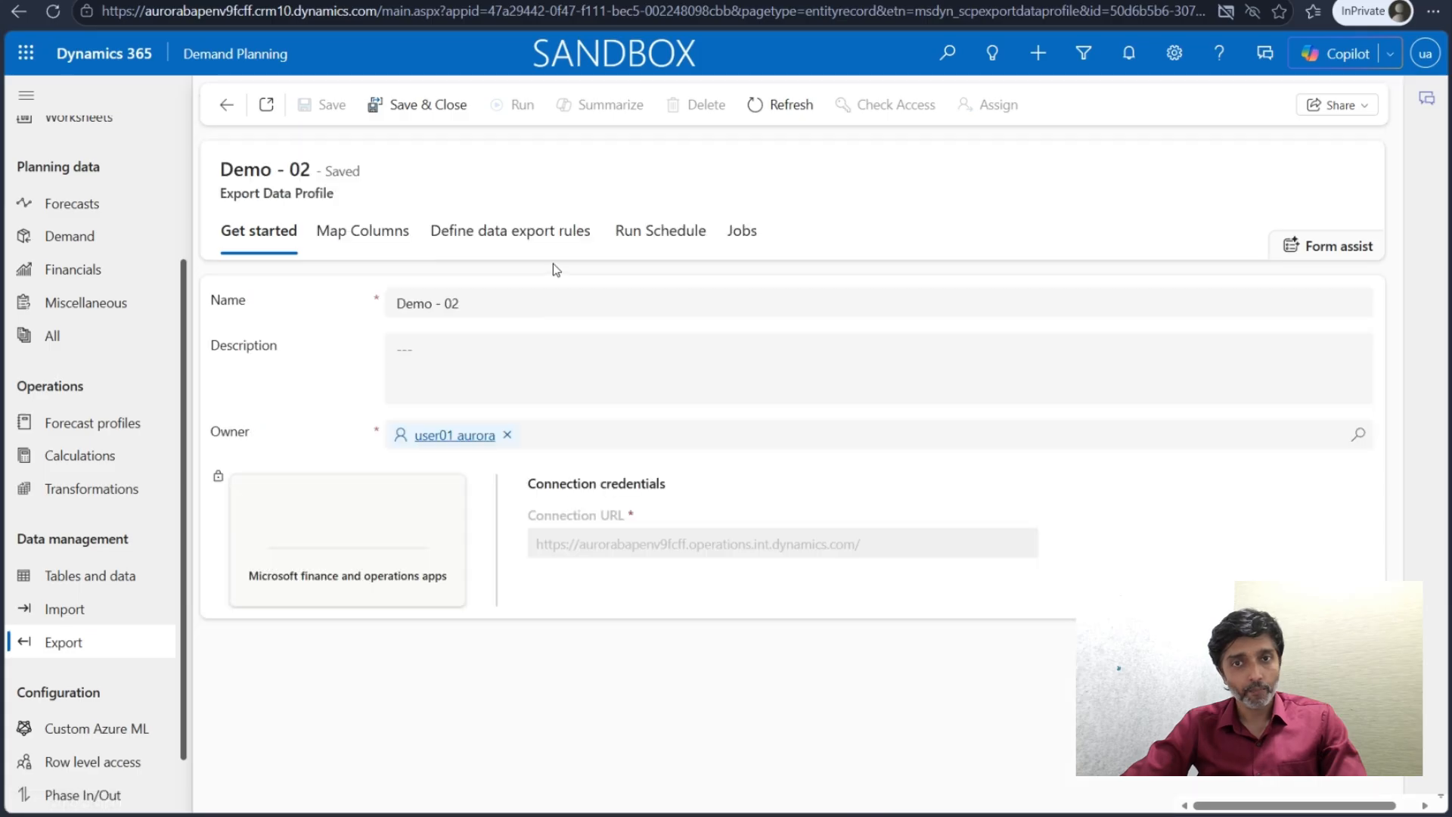
- View the job runs of the Demo - 02 export data profile and return to its general details
{"action": "left_click", "coordinate": [731, 236]}
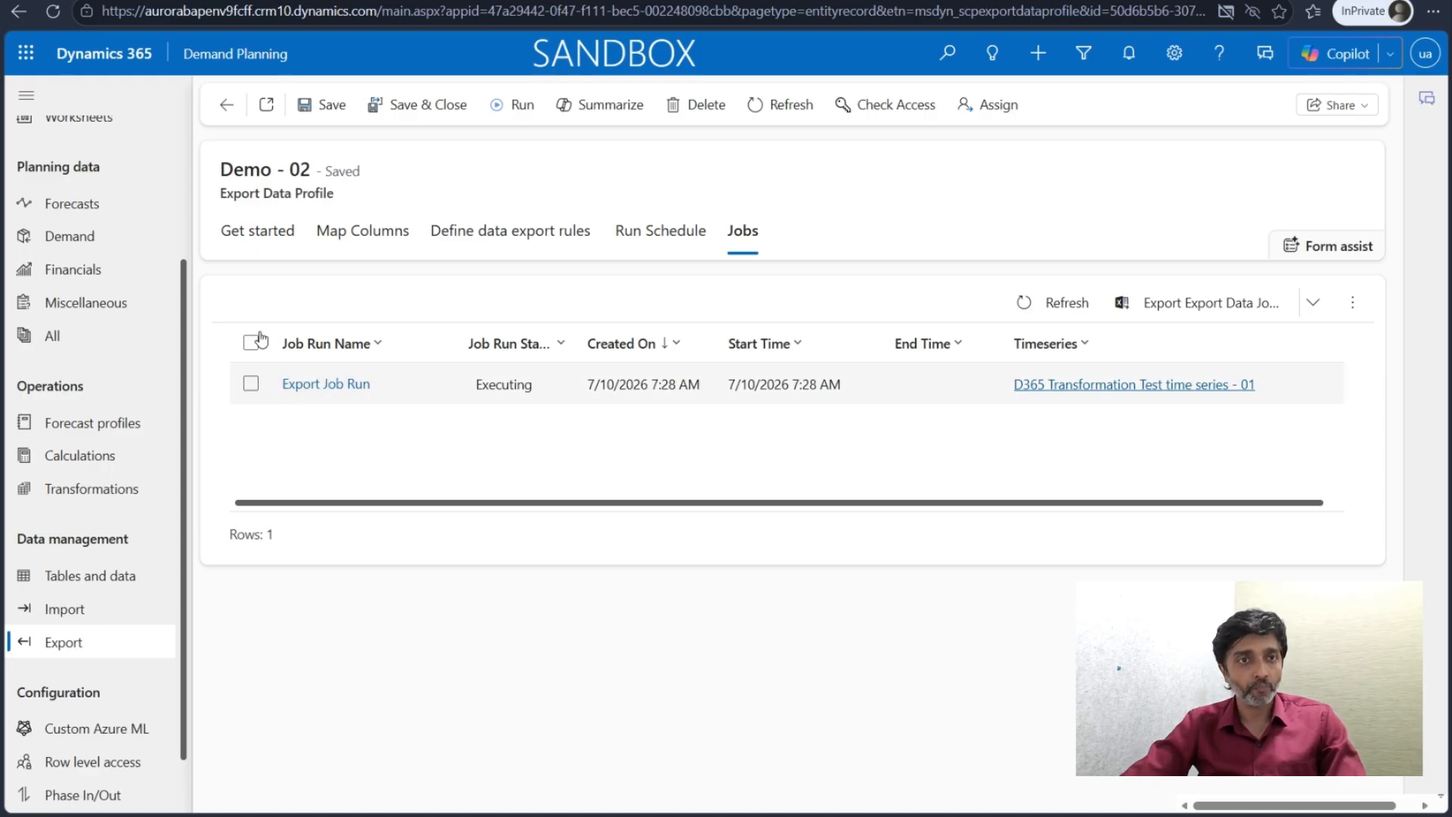
{"action": "left_click", "coordinate": [263, 230]}
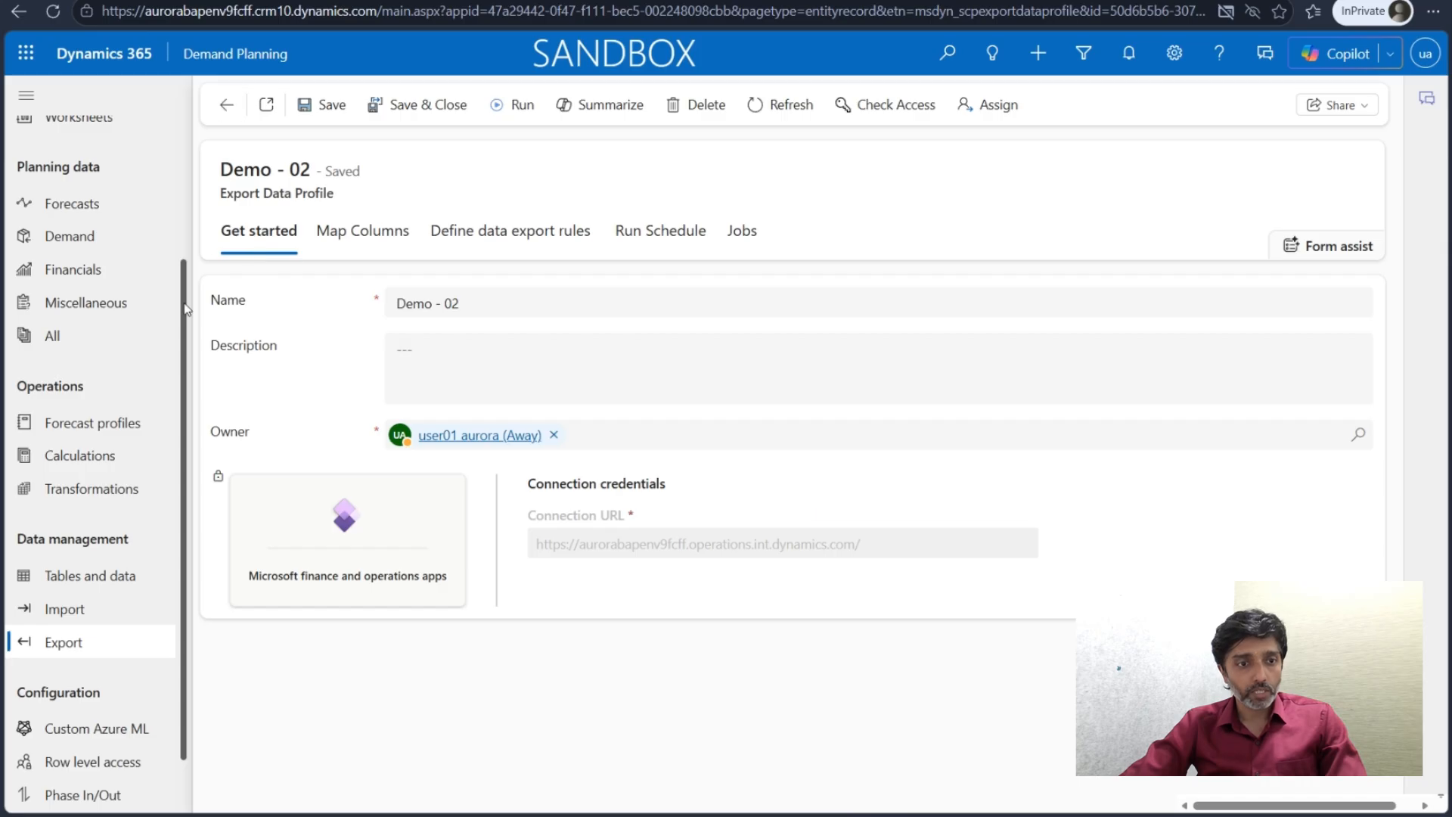
- Start a new export data profile for Microsoft finance and operations apps and name it "Demo- FnO Forecast"
{"action": "left_click", "coordinate": [72, 643]}
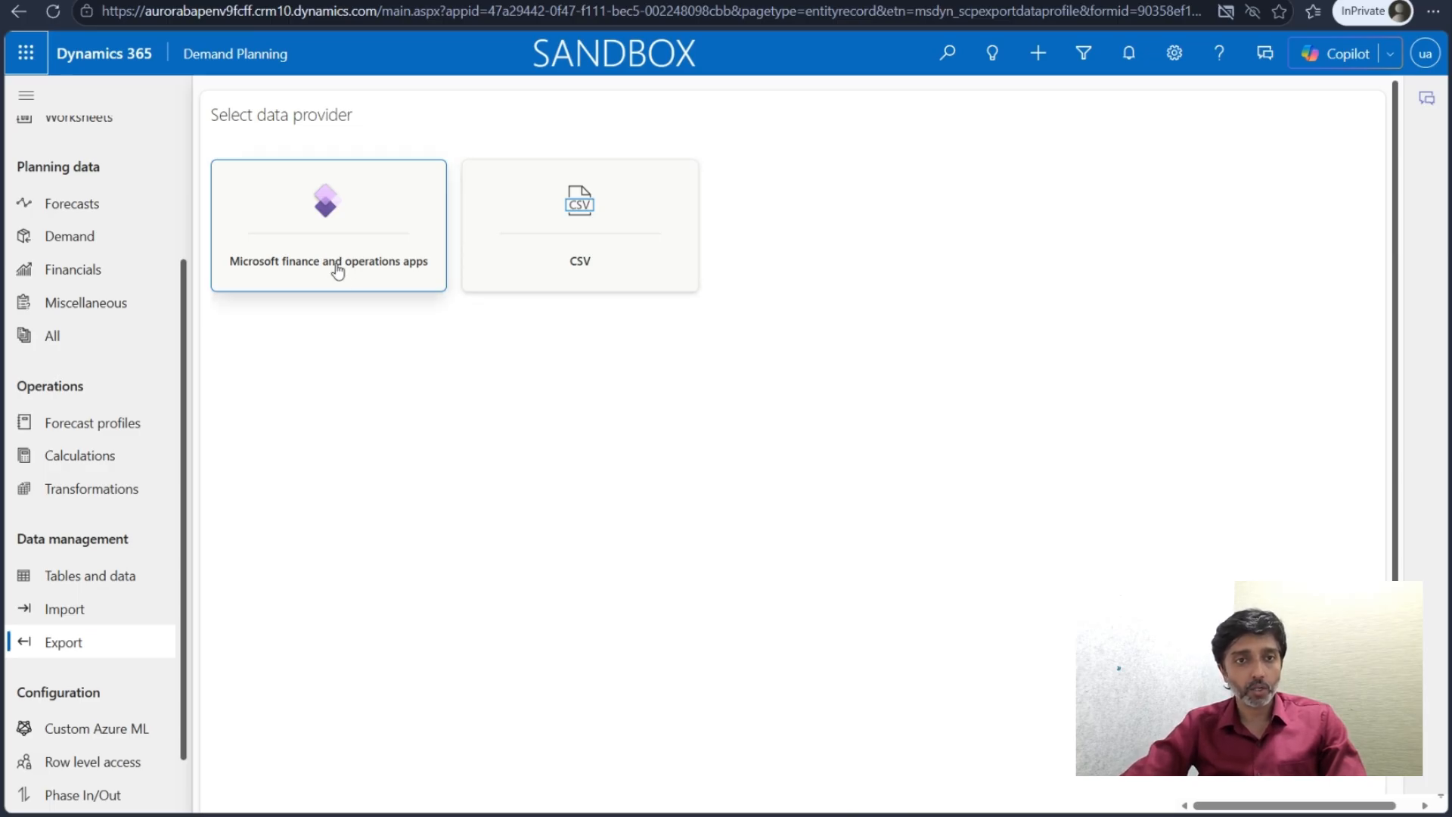
{"action": "left_click", "coordinate": [326, 240]}
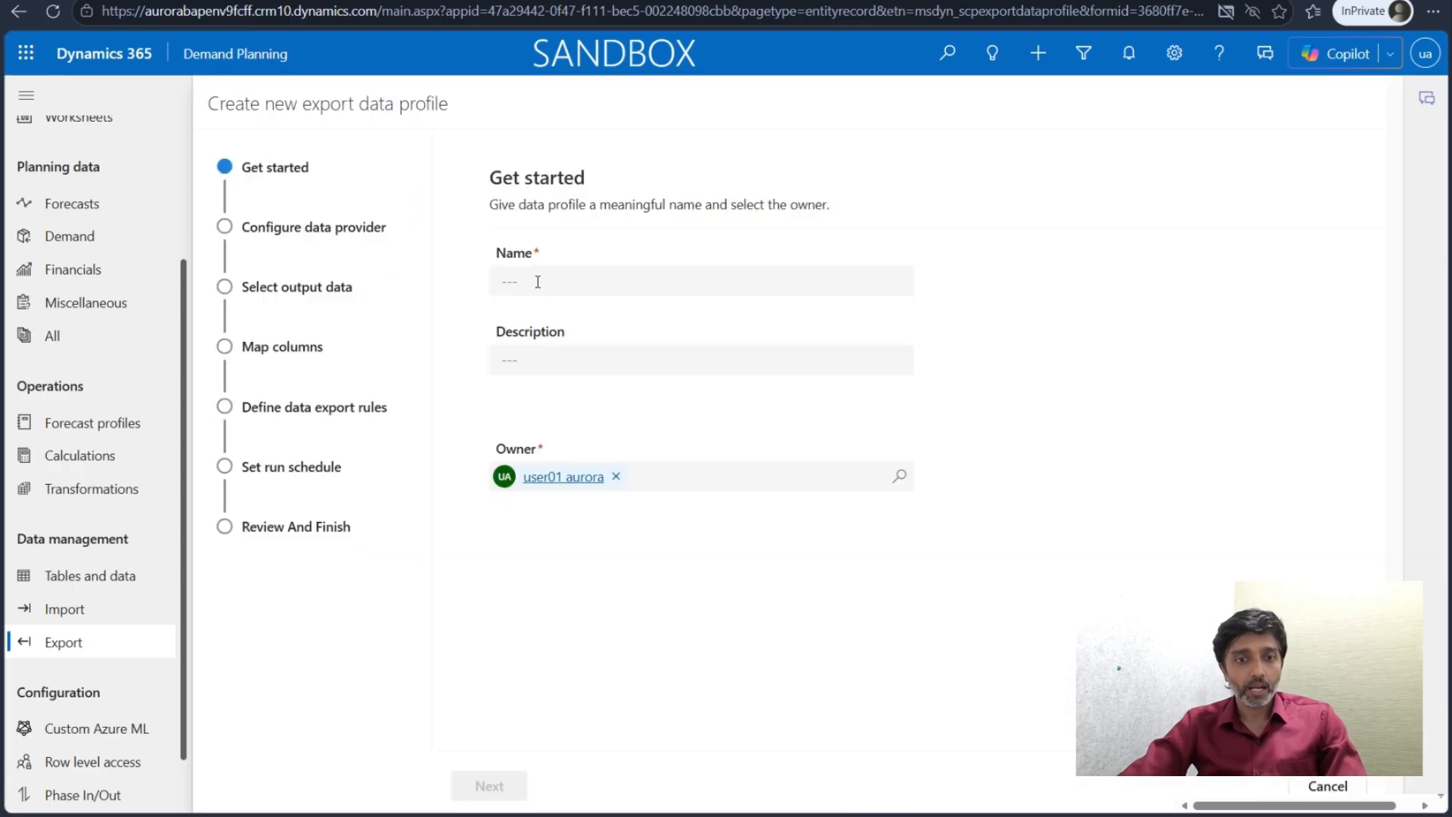
{"action": "left_click", "coordinate": [538, 281]}
{"action": "type", "text": "Demo- FnO Forecast"}
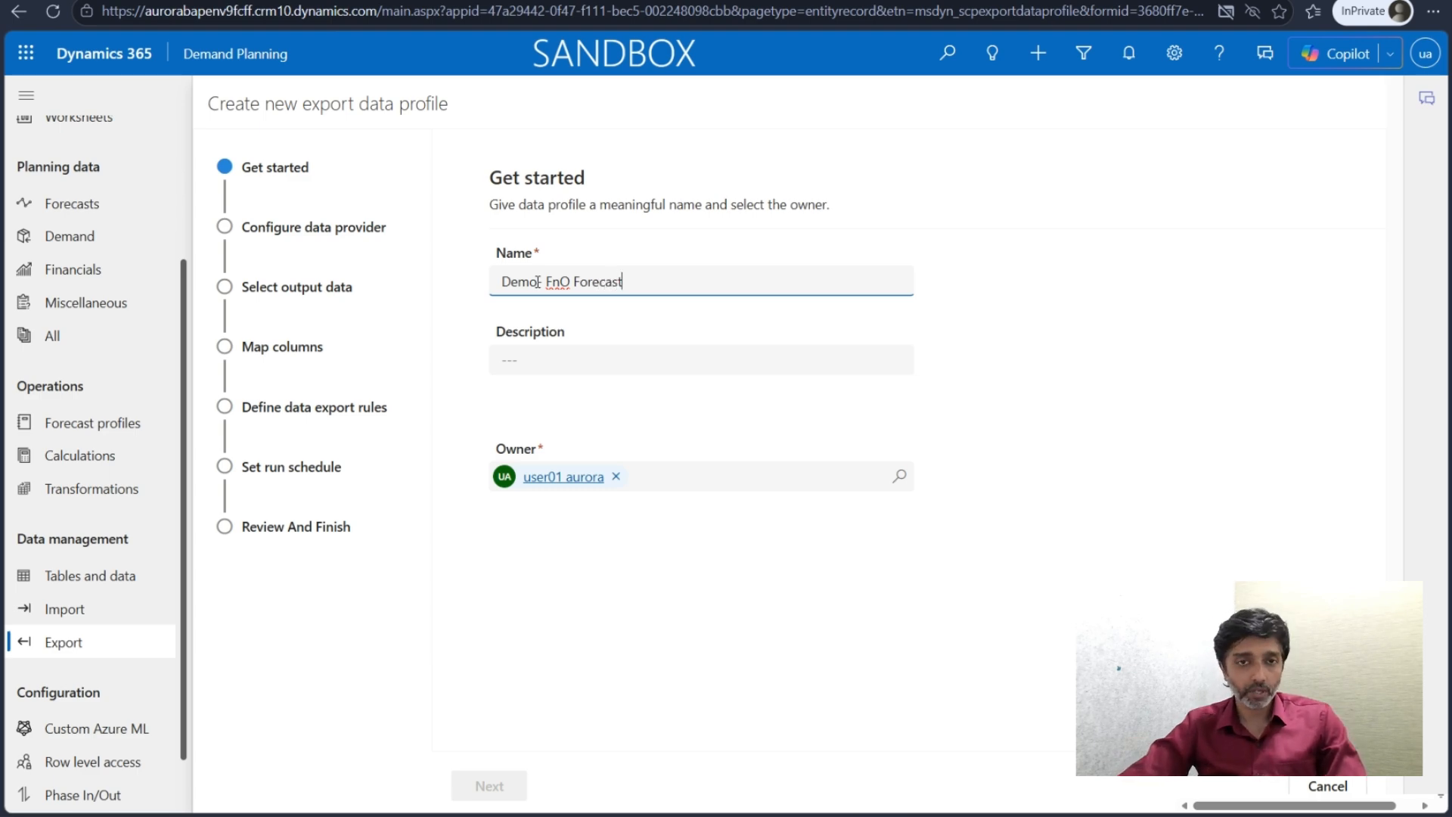
{"action": "left_click", "coordinate": [497, 421]}
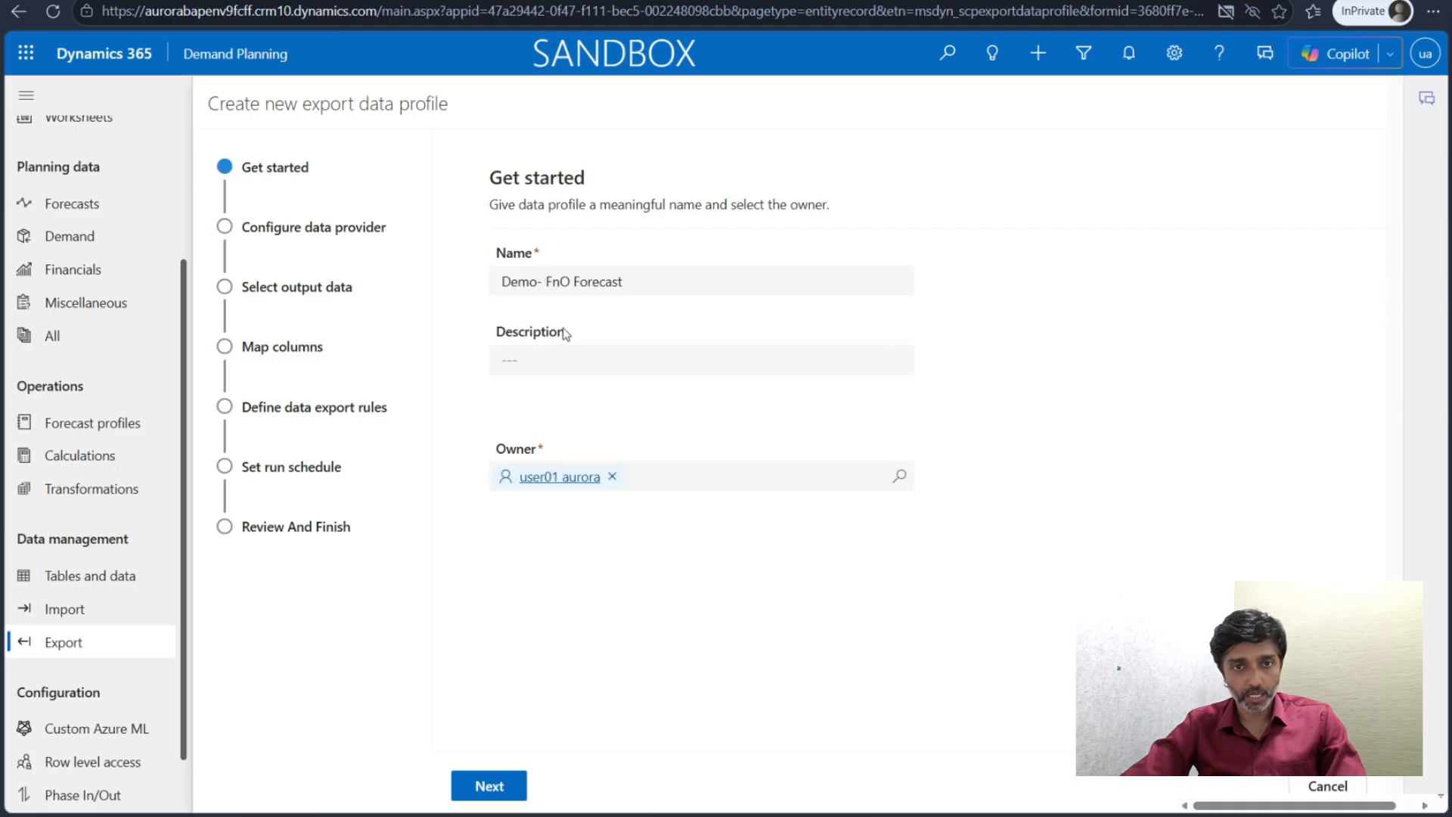
{"action": "left_click", "coordinate": [490, 786]}
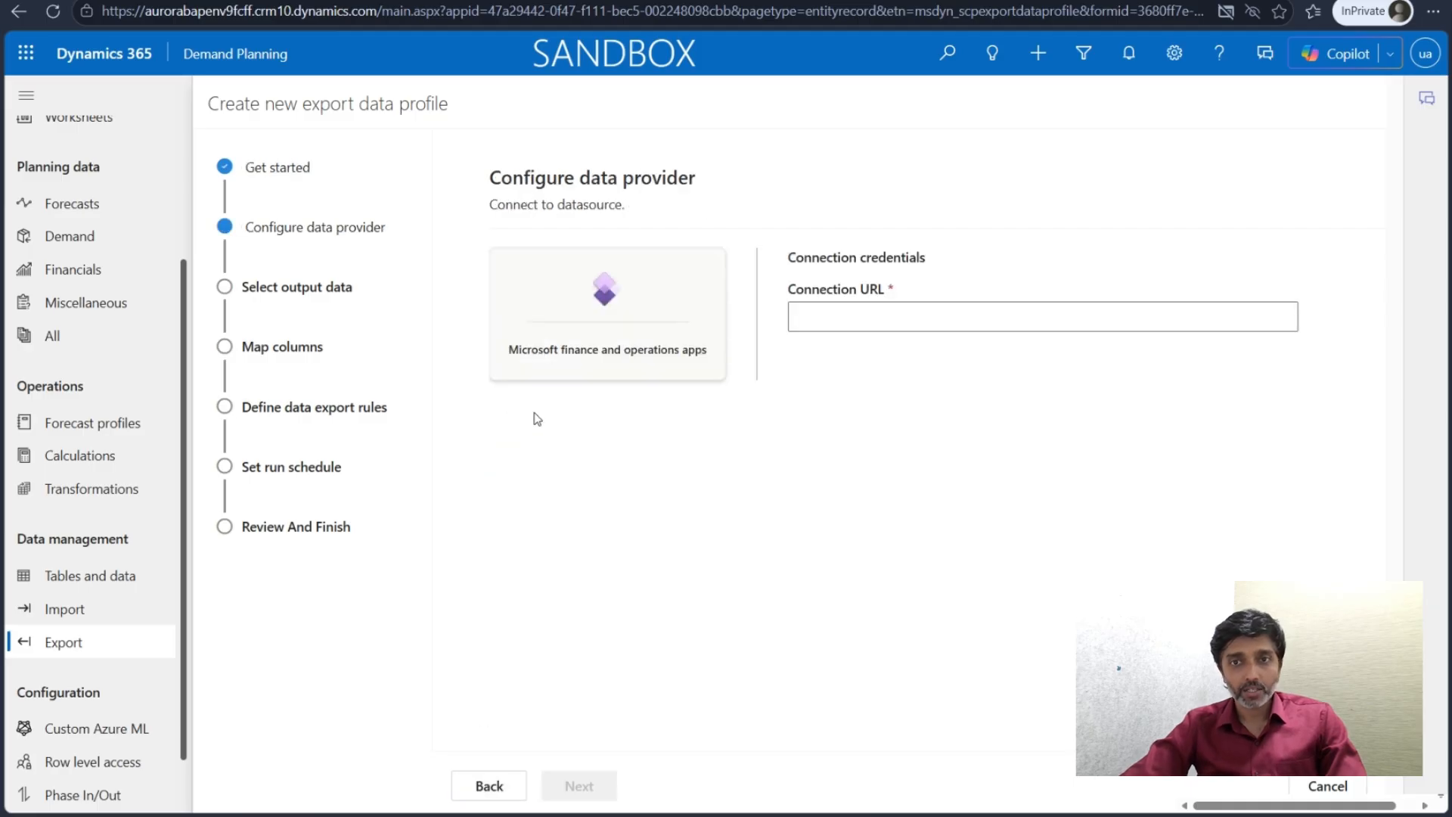
{"action": "left_click", "coordinate": [804, 320]}
{"action": "type", "text": "https://aurorabapenv9fcff.operations.int.dynamics.com/"}
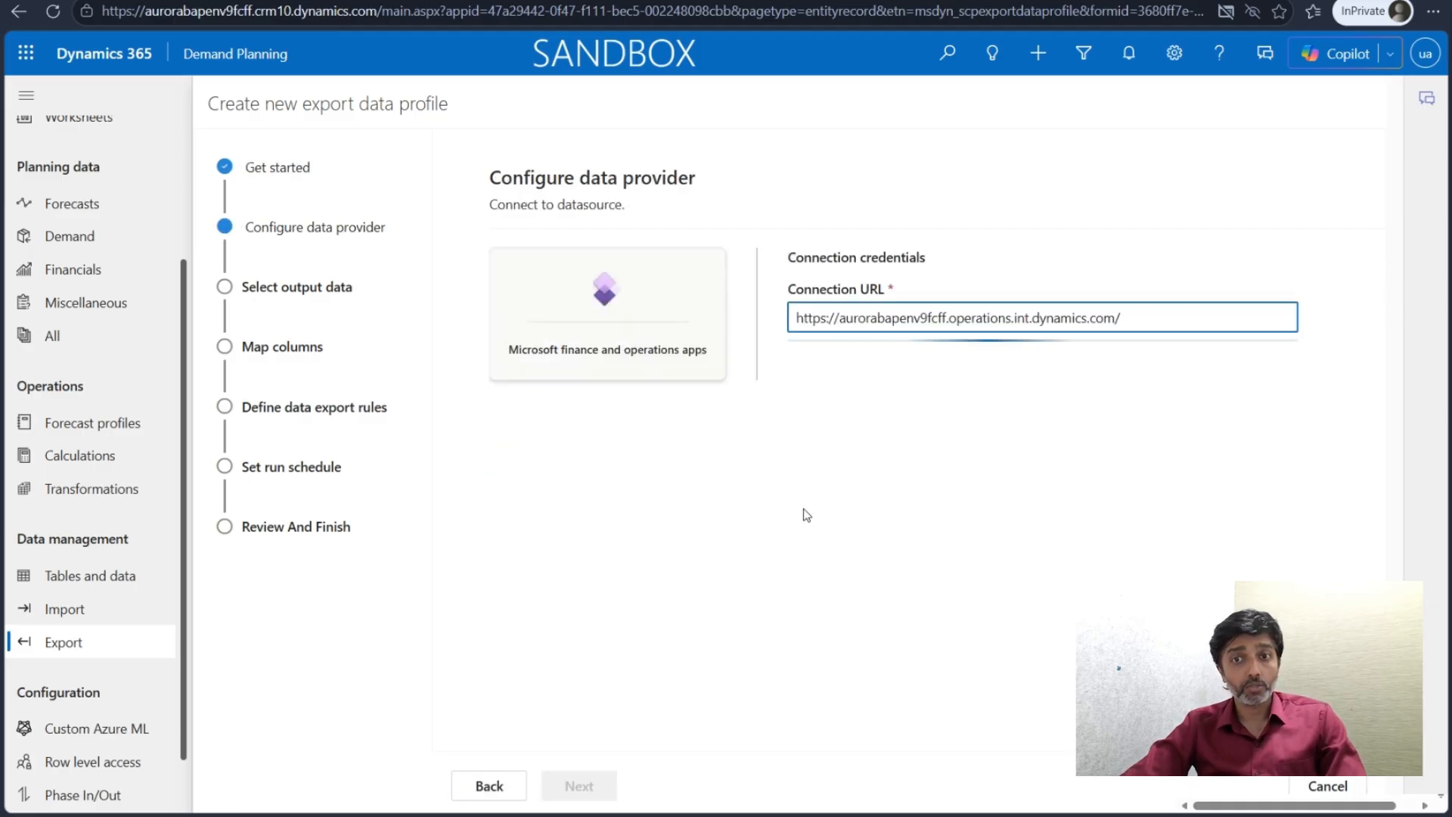
{"action": "left_click", "coordinate": [801, 382]}
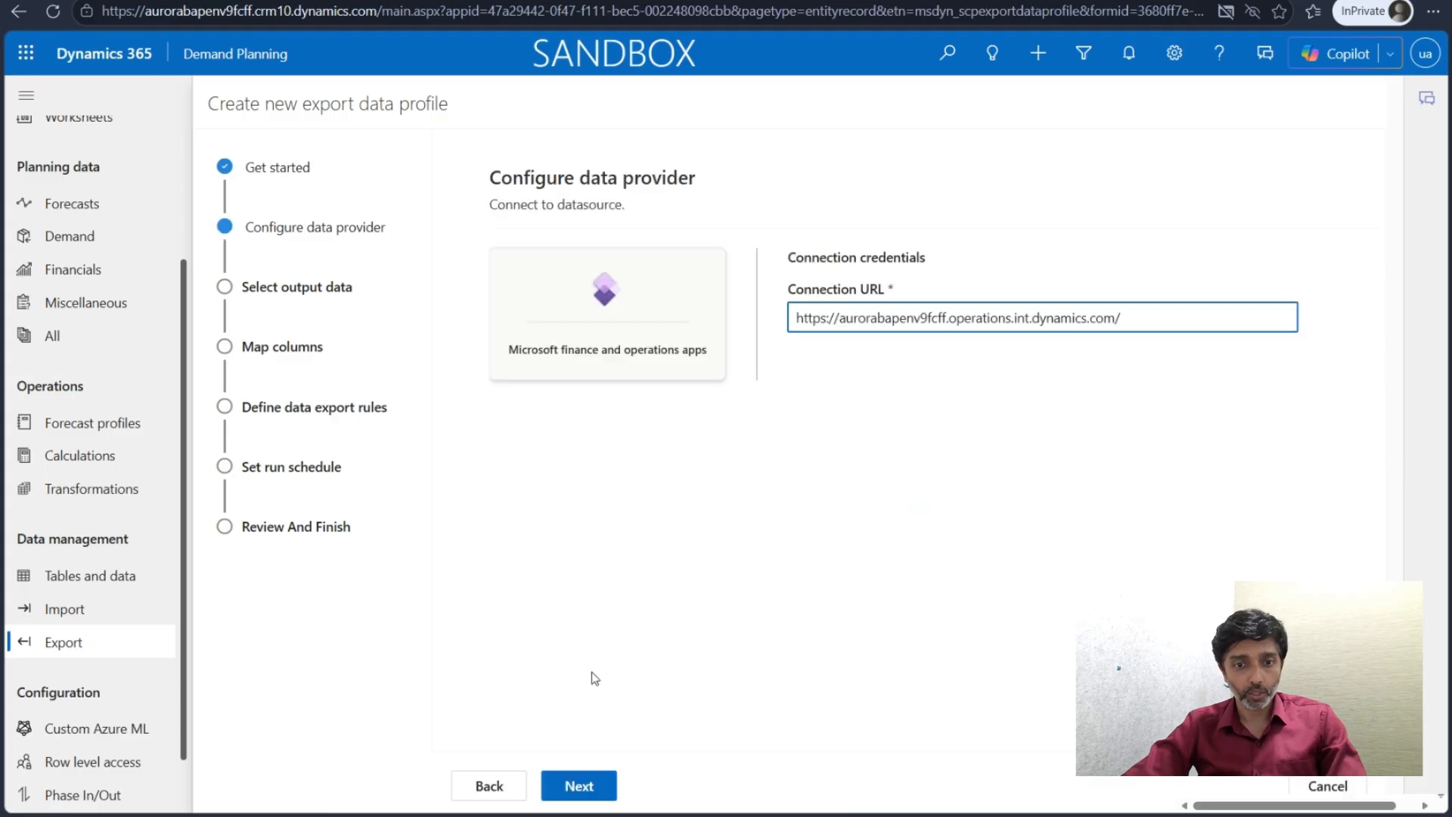
{"action": "left_click", "coordinate": [576, 788]}
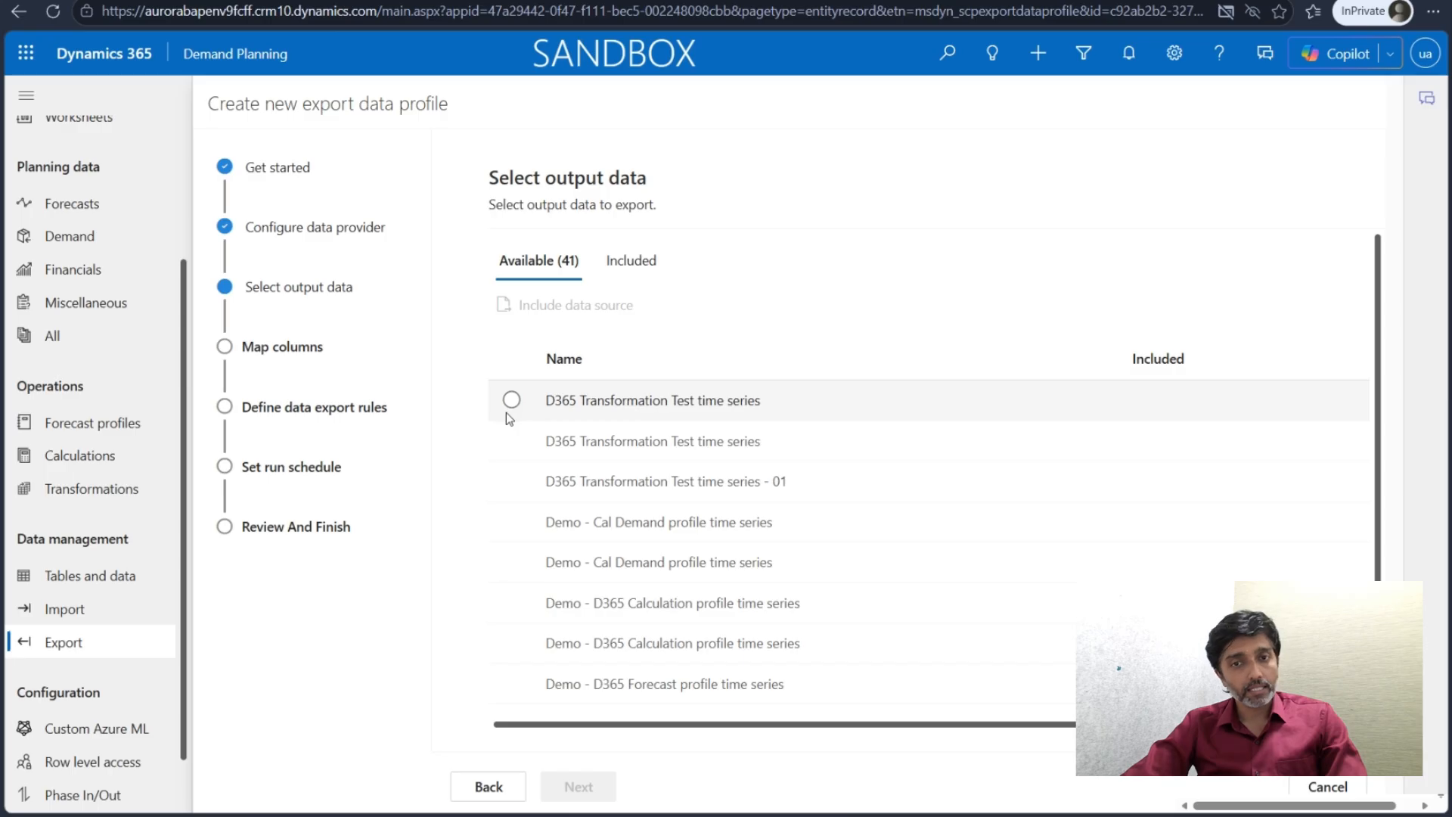
- Find "D365 Transformation Test time series - 01" among the available output data and include it as the data source
{"action": "scroll", "coordinate": [508, 442], "scroll_direction": "down", "scroll_amount": 5}
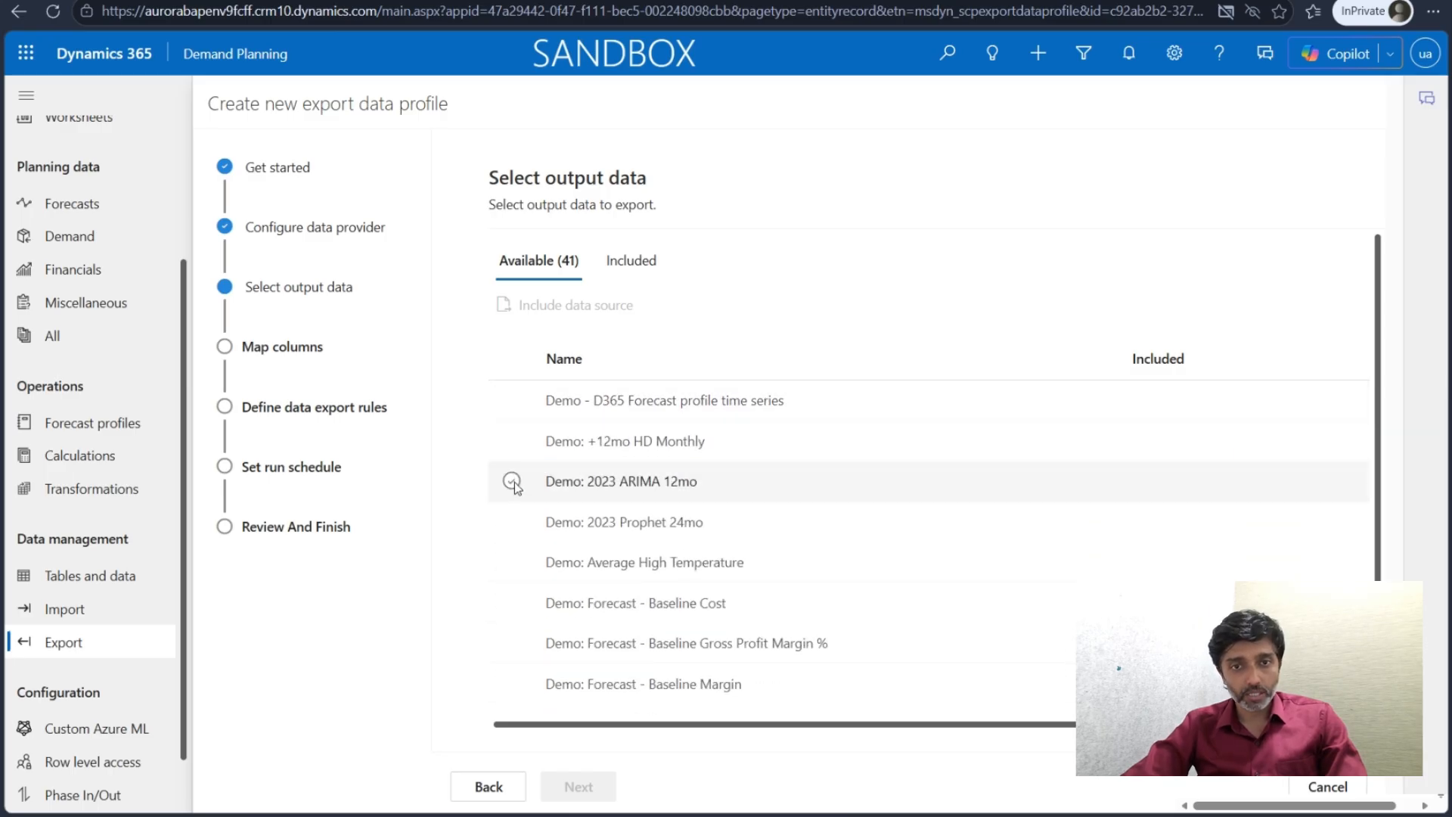
{"action": "scroll", "coordinate": [536, 551], "scroll_direction": "down", "scroll_amount": 8}
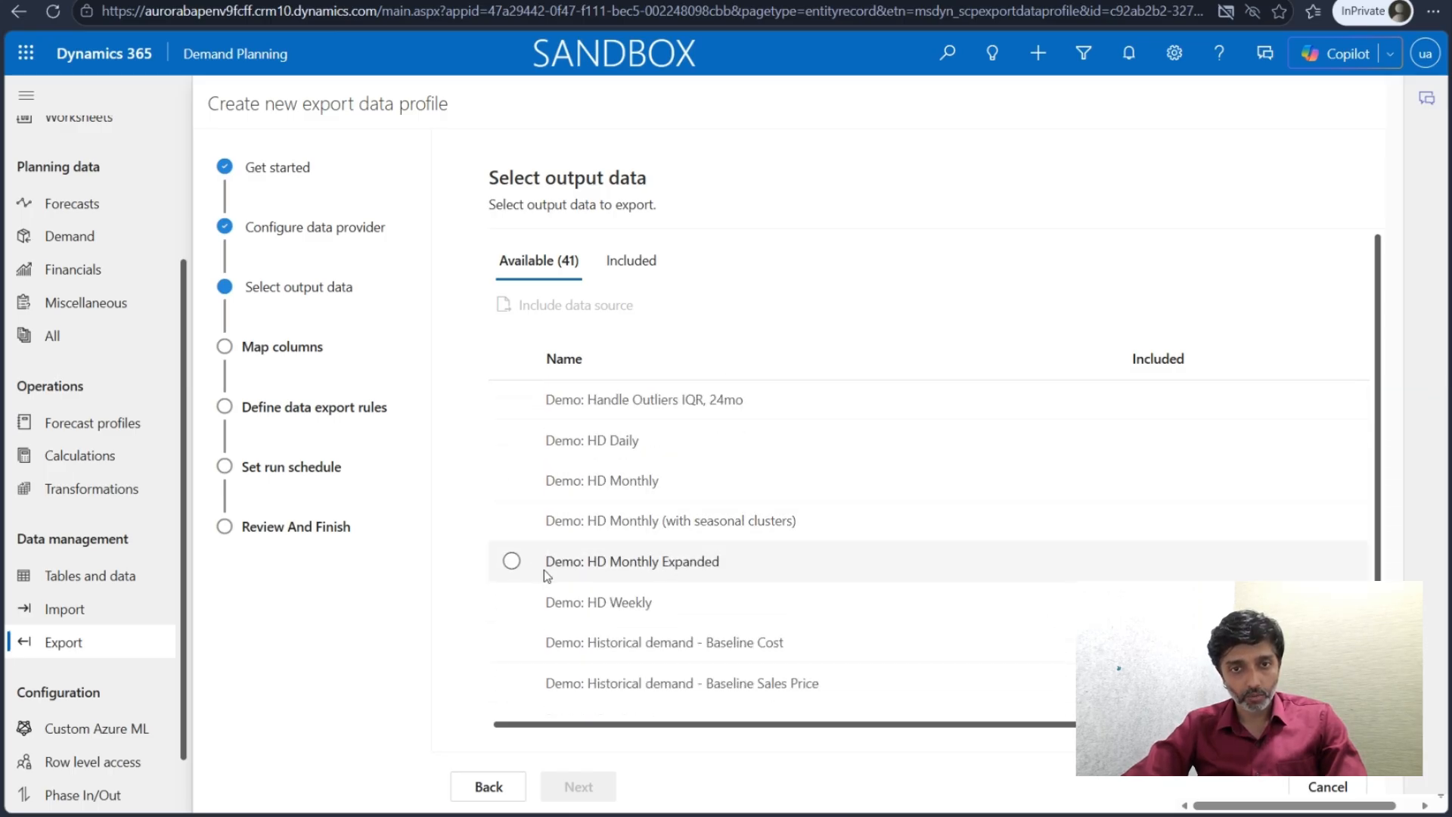
{"action": "scroll", "coordinate": [543, 570], "scroll_direction": "up", "scroll_amount": 4}
{"action": "scroll", "coordinate": [543, 570], "scroll_direction": "up", "scroll_amount": 3}
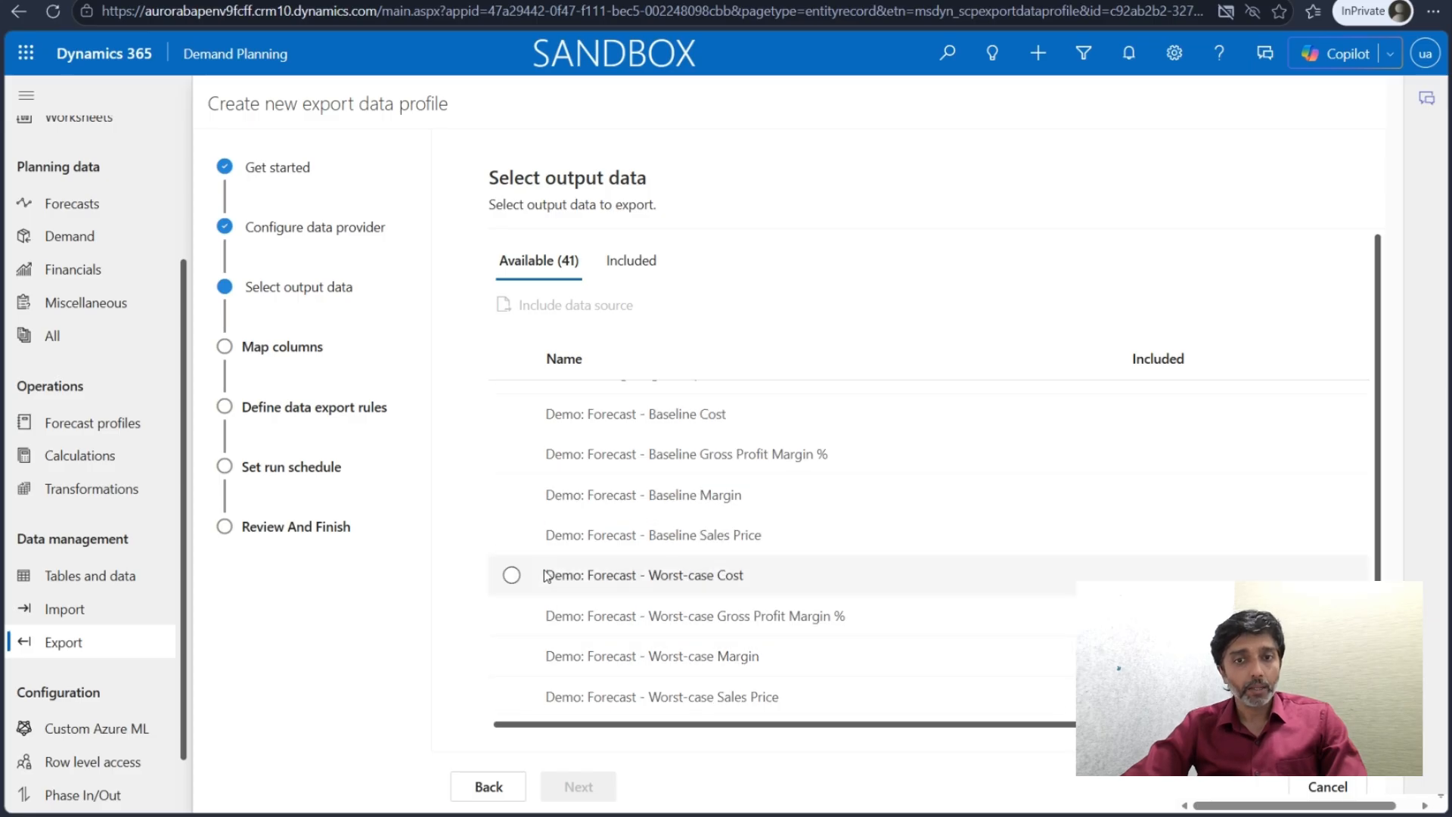
{"action": "scroll", "coordinate": [546, 575], "scroll_direction": "up", "scroll_amount": 3}
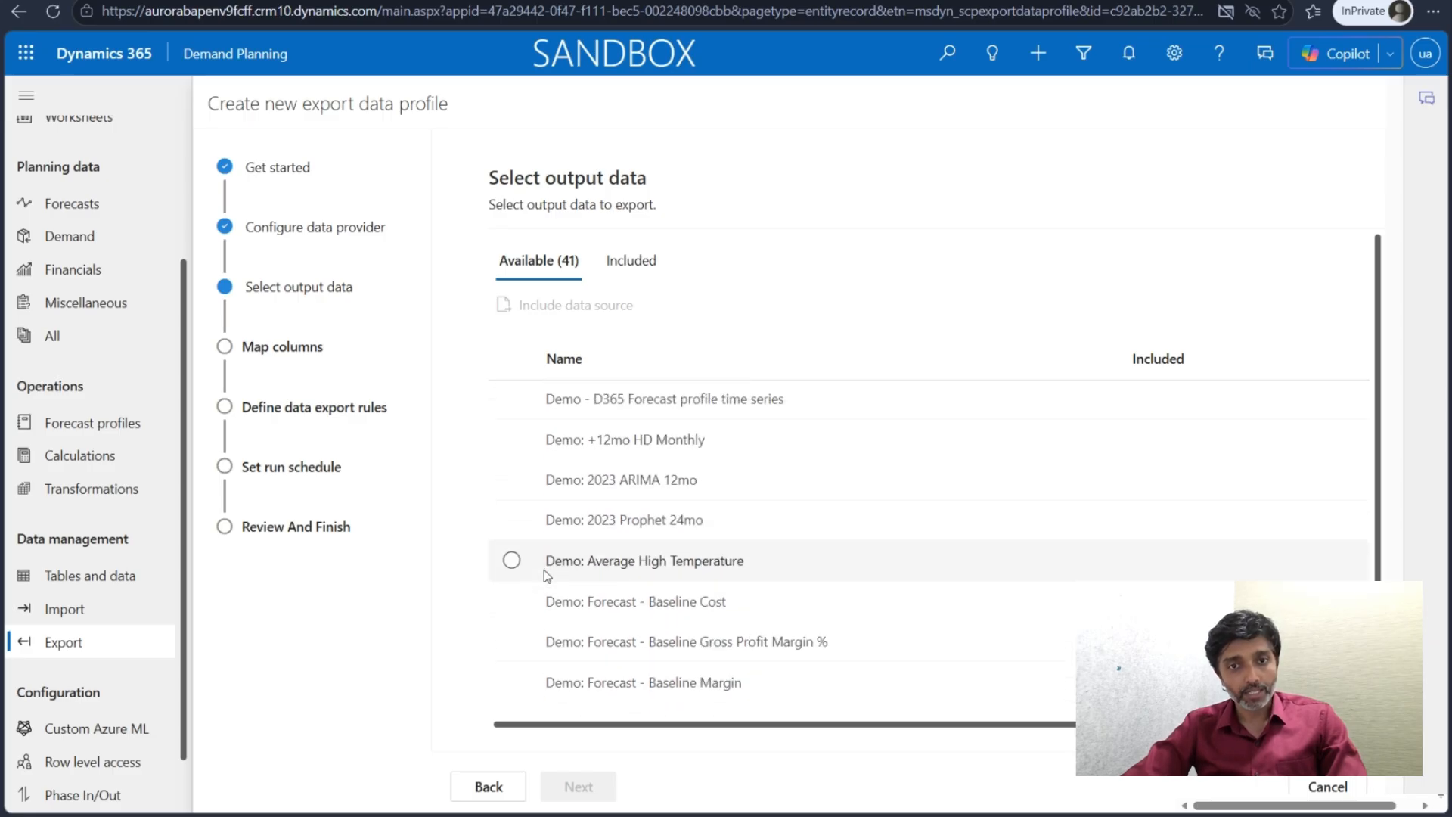
{"action": "scroll", "coordinate": [543, 569], "scroll_direction": "down", "scroll_amount": 2}
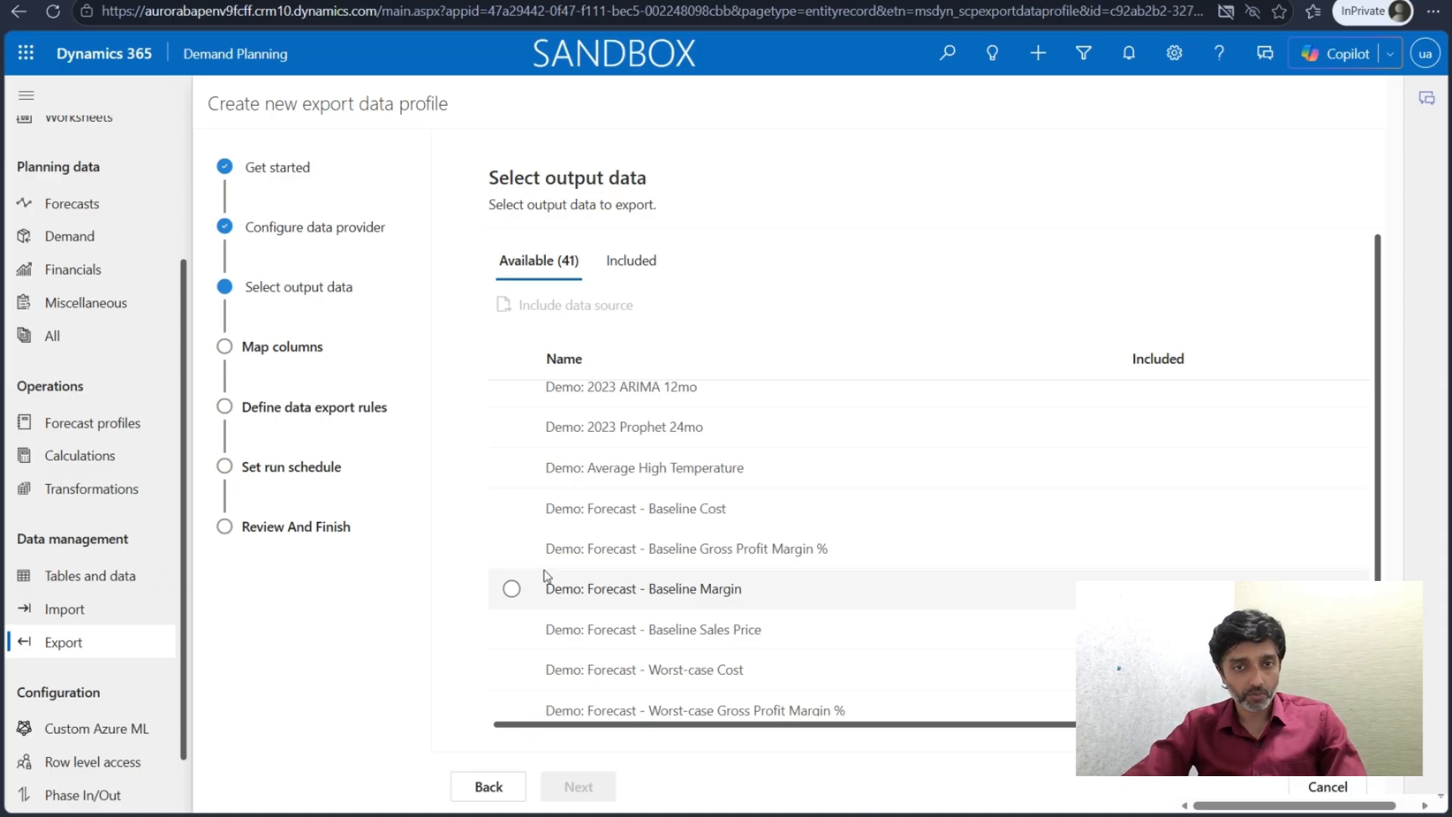
{"action": "scroll", "coordinate": [551, 570], "scroll_direction": "down", "scroll_amount": 10}
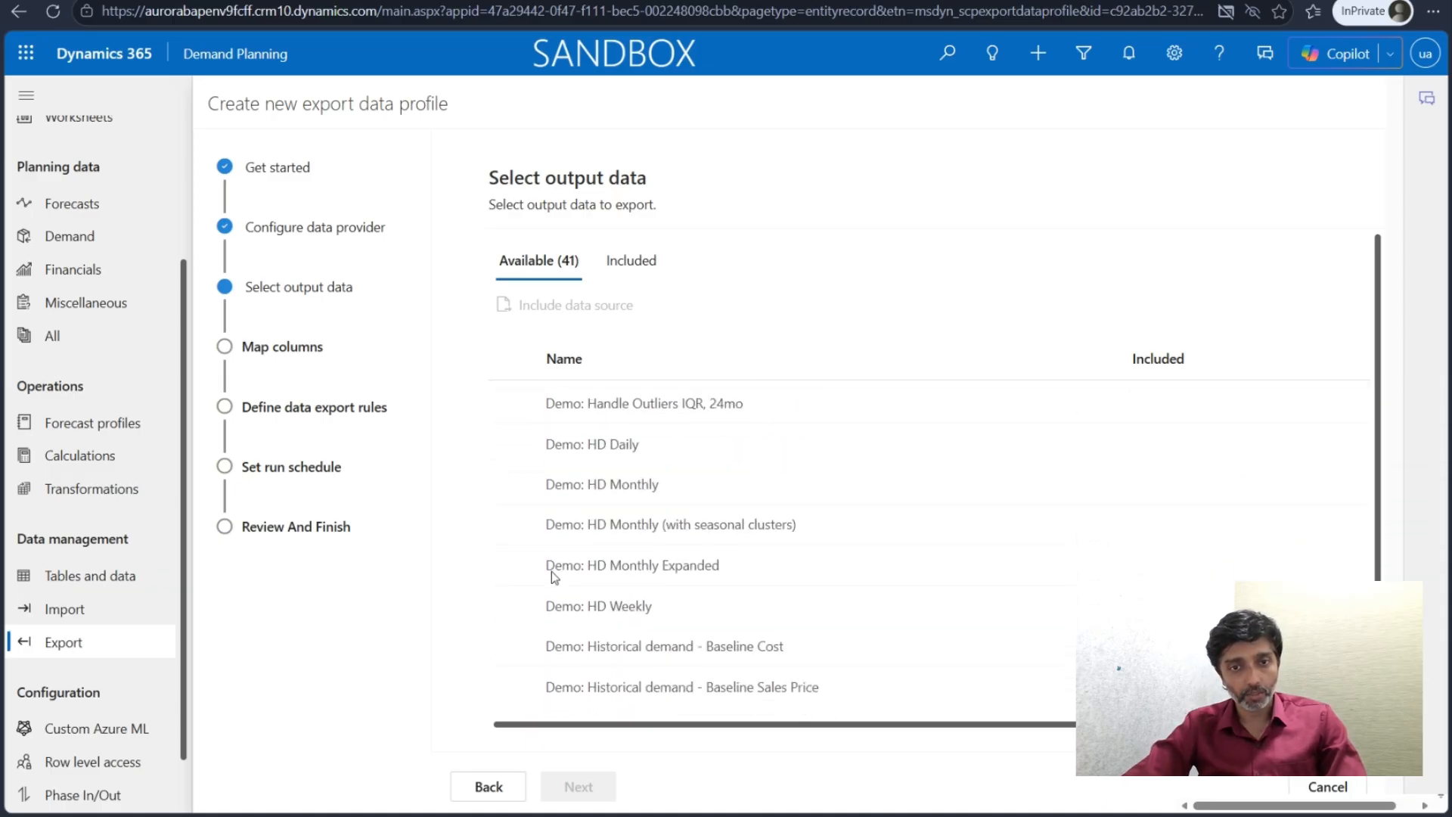
{"action": "scroll", "coordinate": [555, 569], "scroll_direction": "up", "scroll_amount": 10}
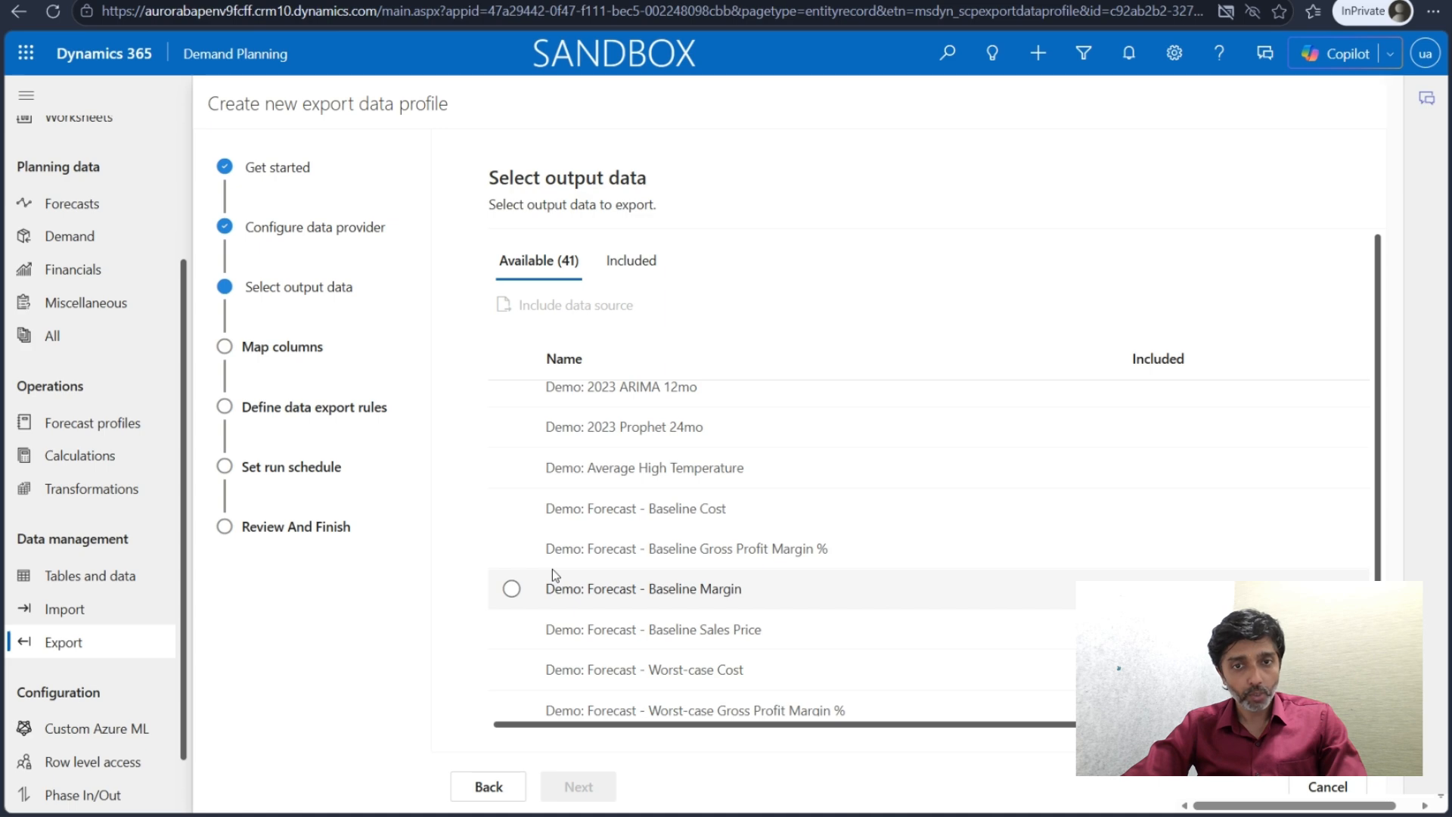
{"action": "scroll", "coordinate": [545, 557], "scroll_direction": "up", "scroll_amount": 5}
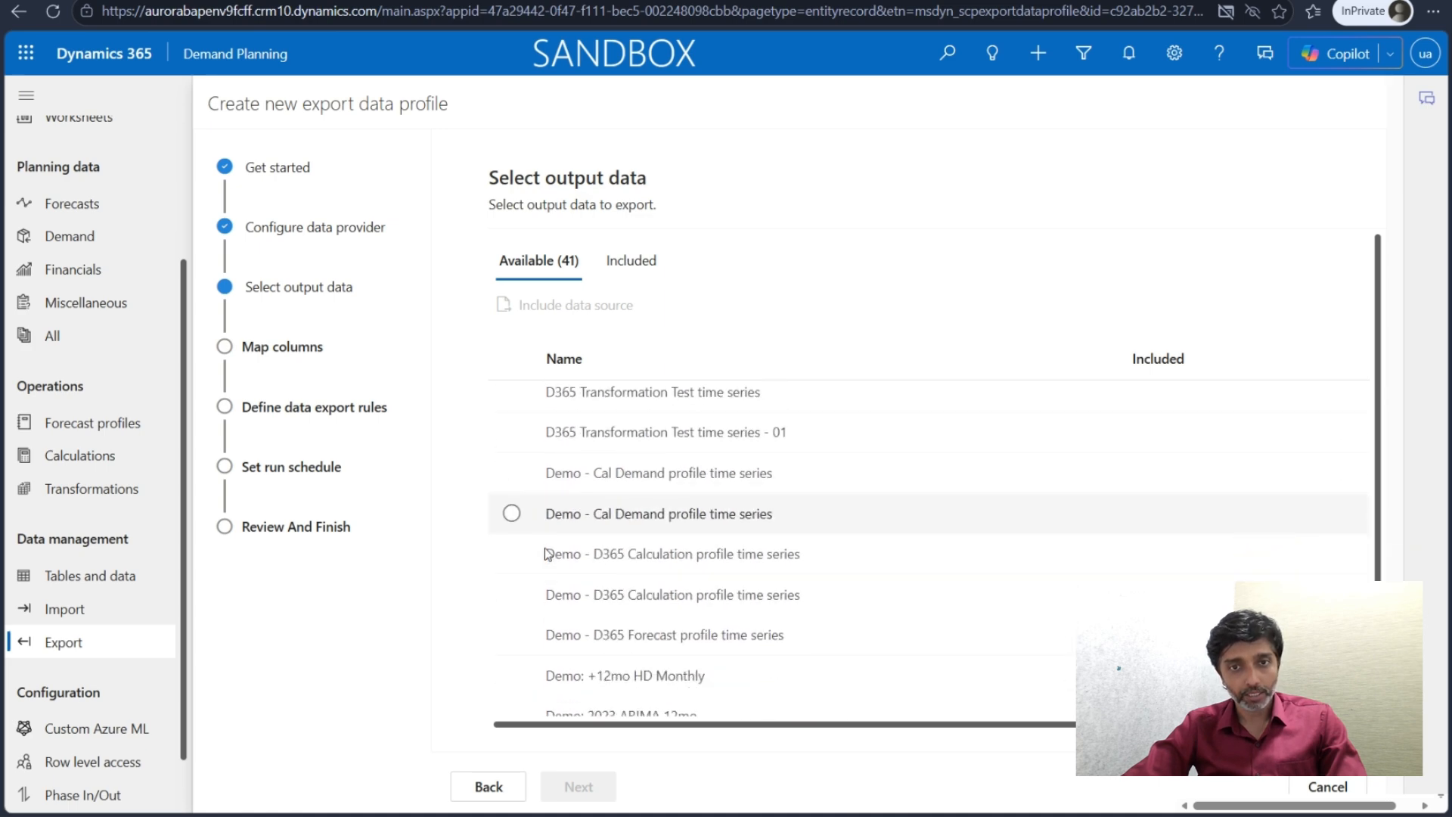
{"action": "left_click", "coordinate": [511, 388]}
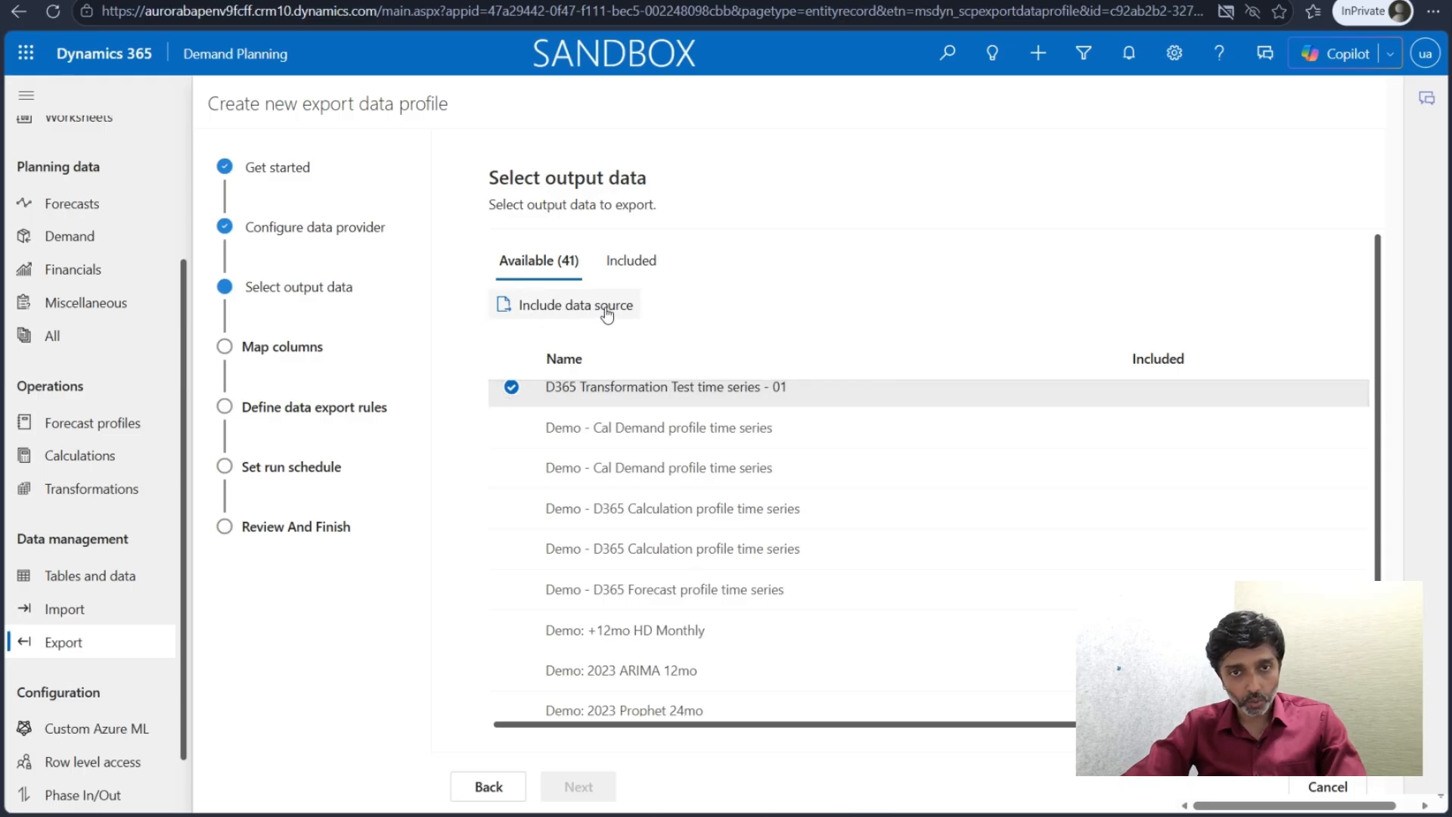
{"action": "left_click", "coordinate": [512, 427]}
{"action": "left_click", "coordinate": [512, 508]}
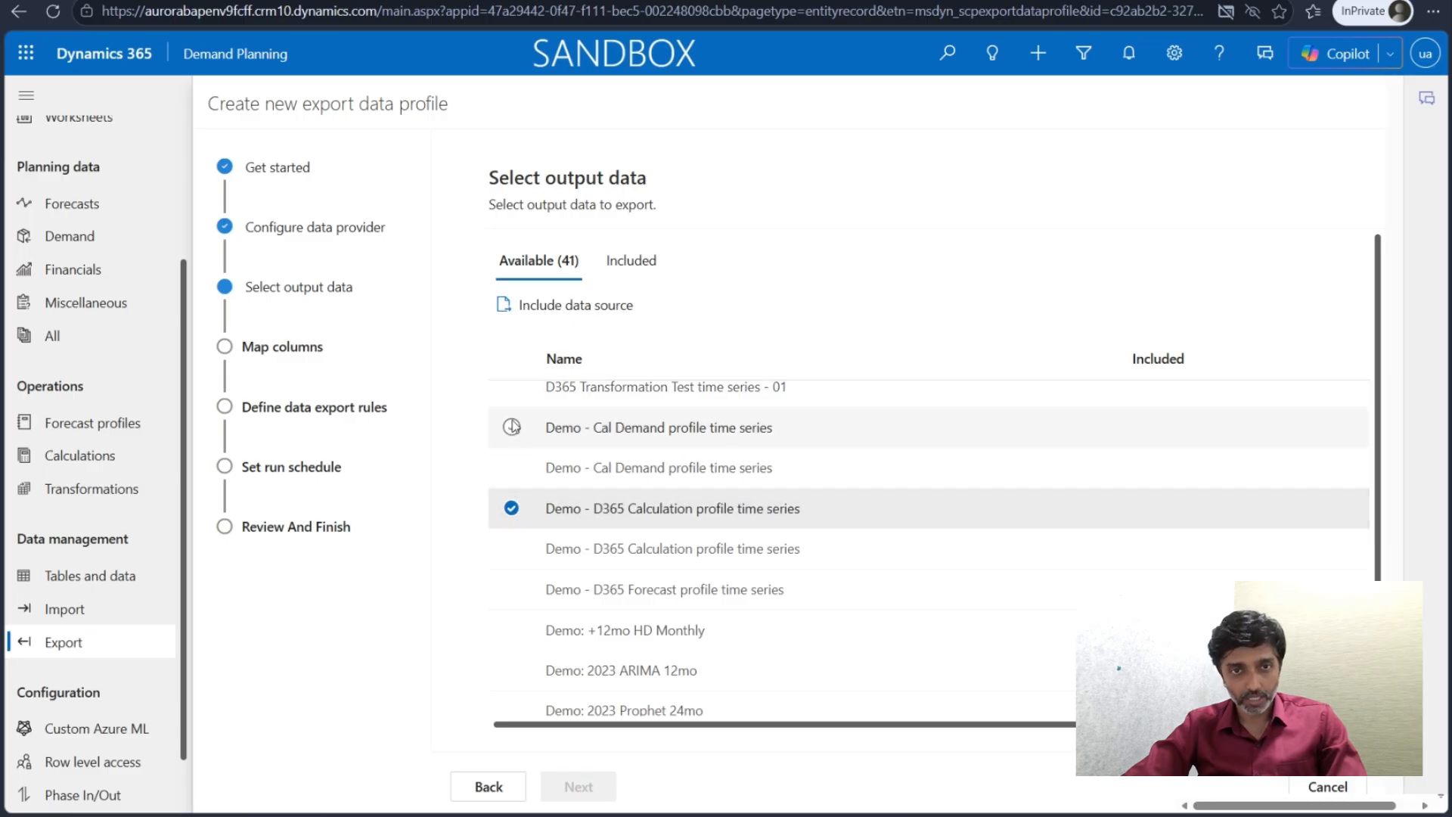
{"action": "left_click", "coordinate": [512, 388]}
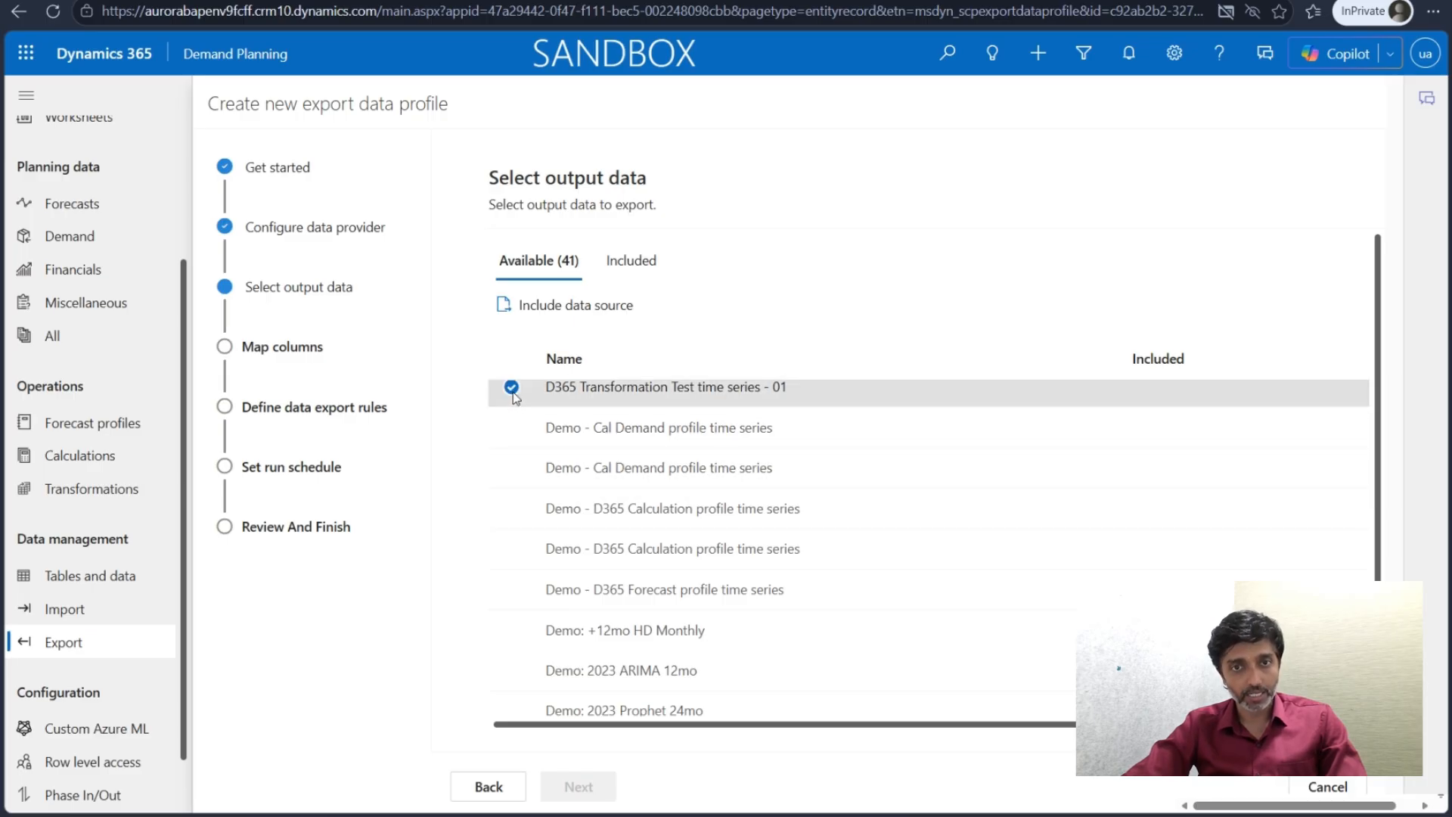
{"action": "left_click", "coordinate": [570, 305]}
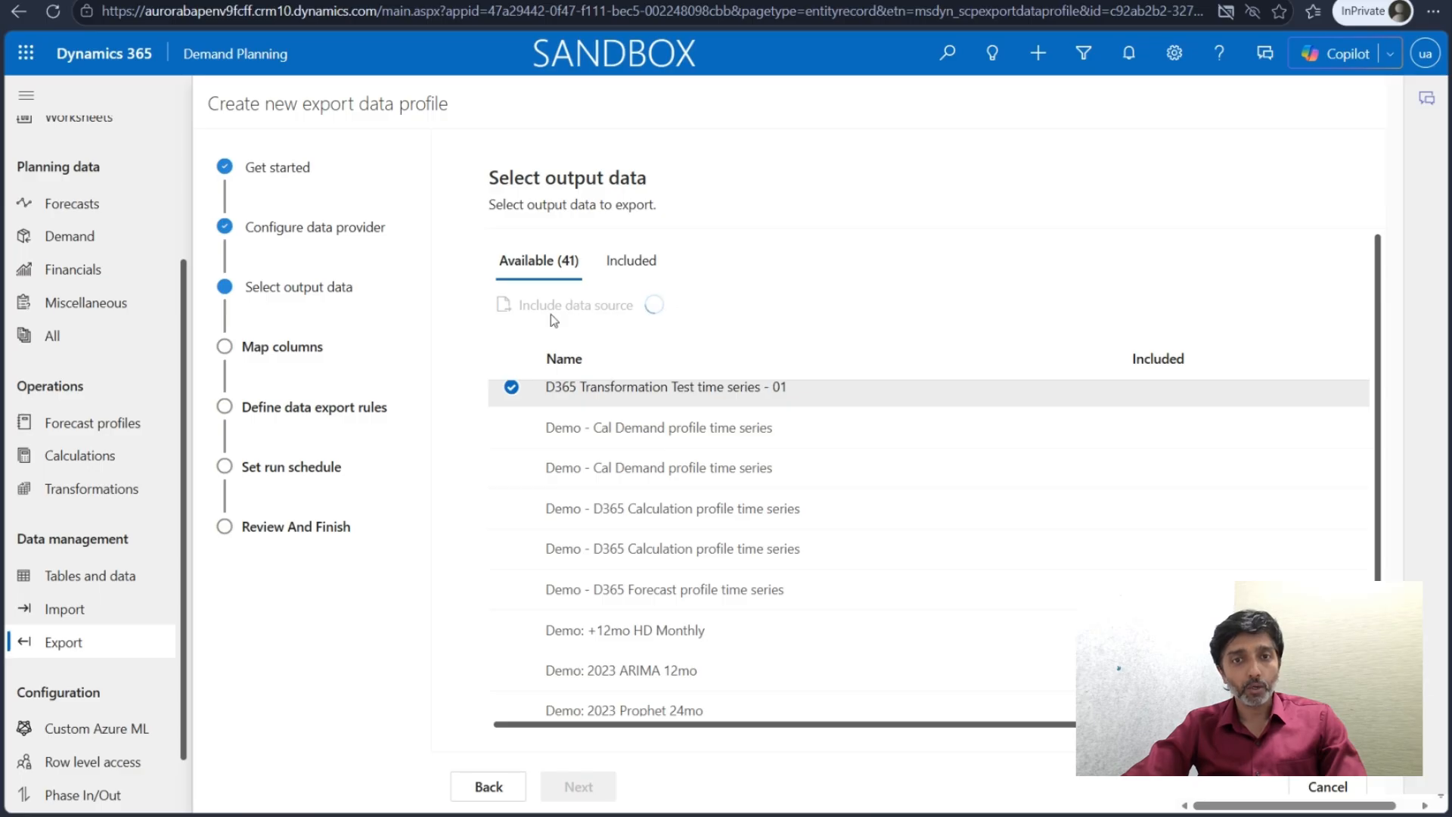
- Examine the filter options of the included time series, including how conditions can be added, and close them without saving
{"action": "left_click", "coordinate": [623, 265]}
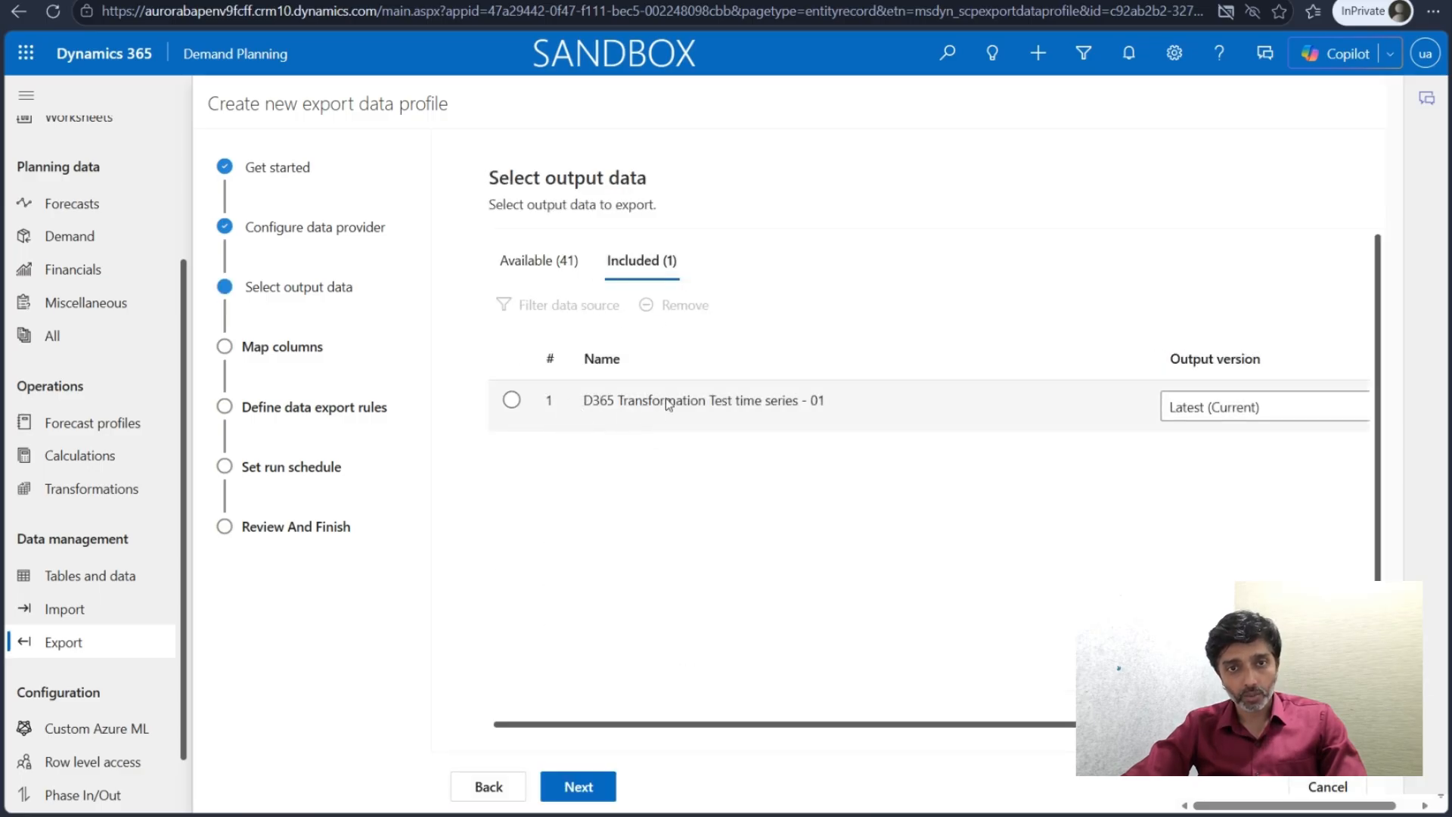
{"action": "left_click", "coordinate": [512, 400]}
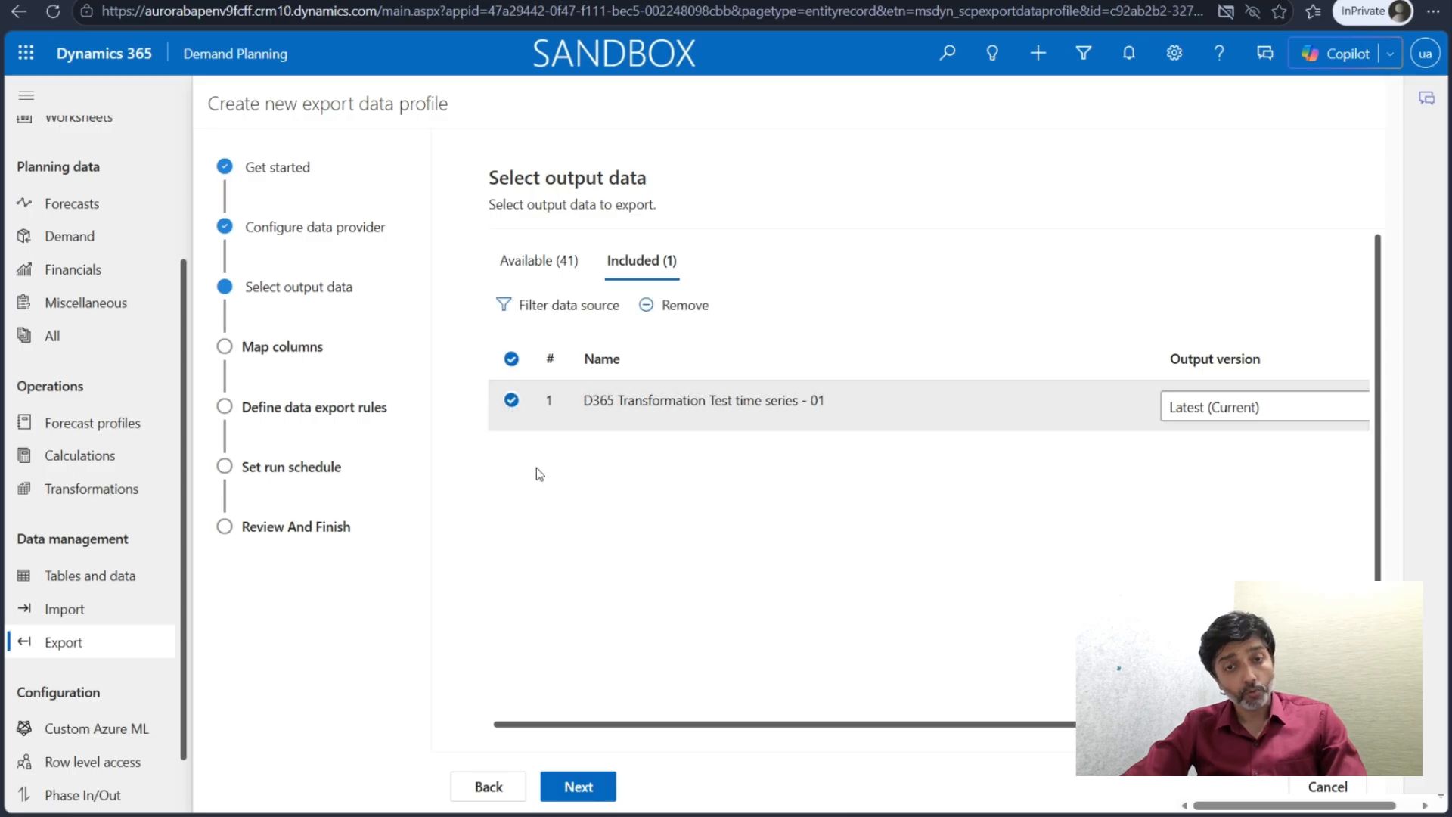
{"action": "left_click", "coordinate": [563, 308]}
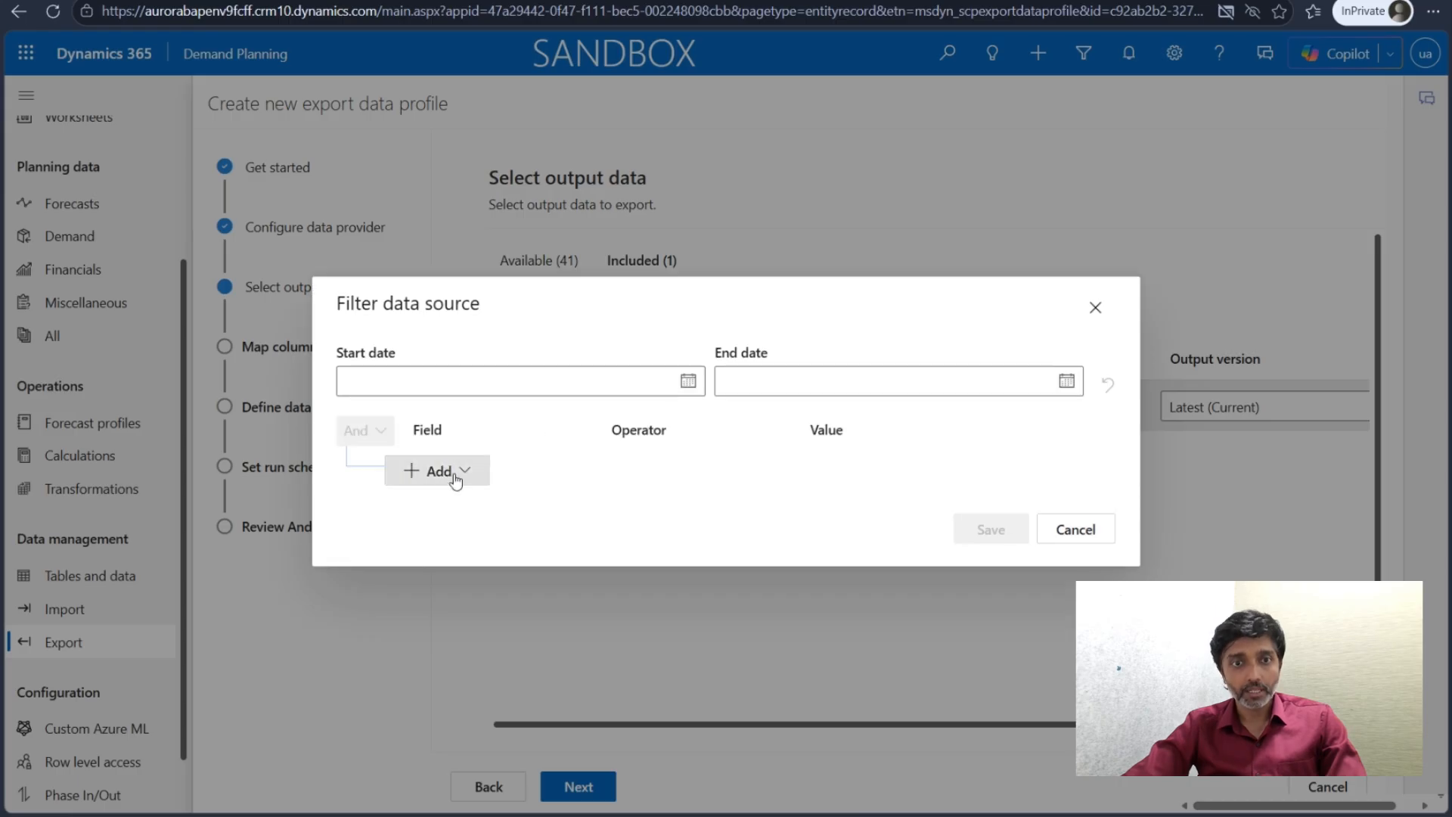
{"action": "left_click", "coordinate": [452, 475]}
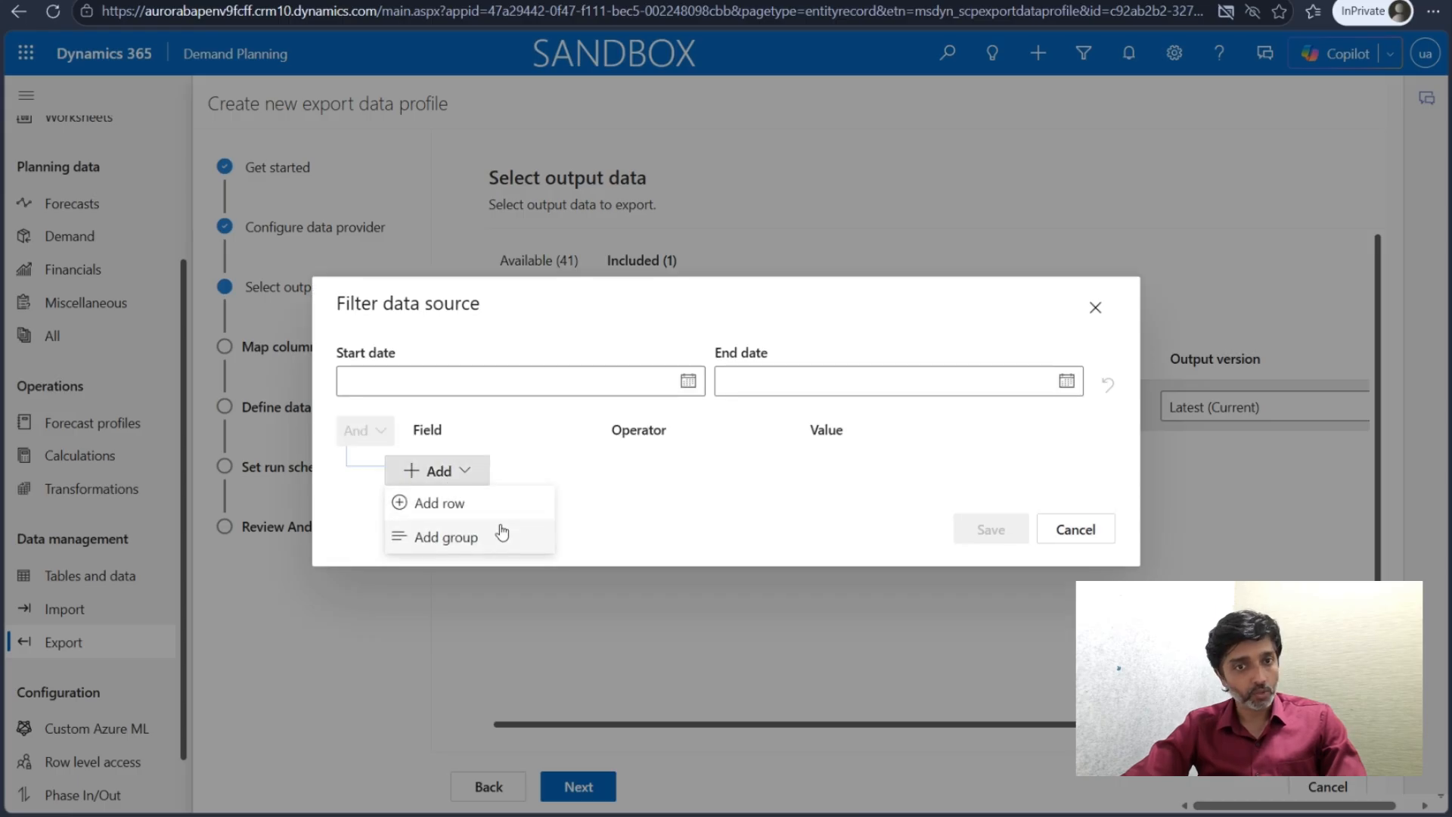
{"action": "left_click", "coordinate": [1063, 531]}
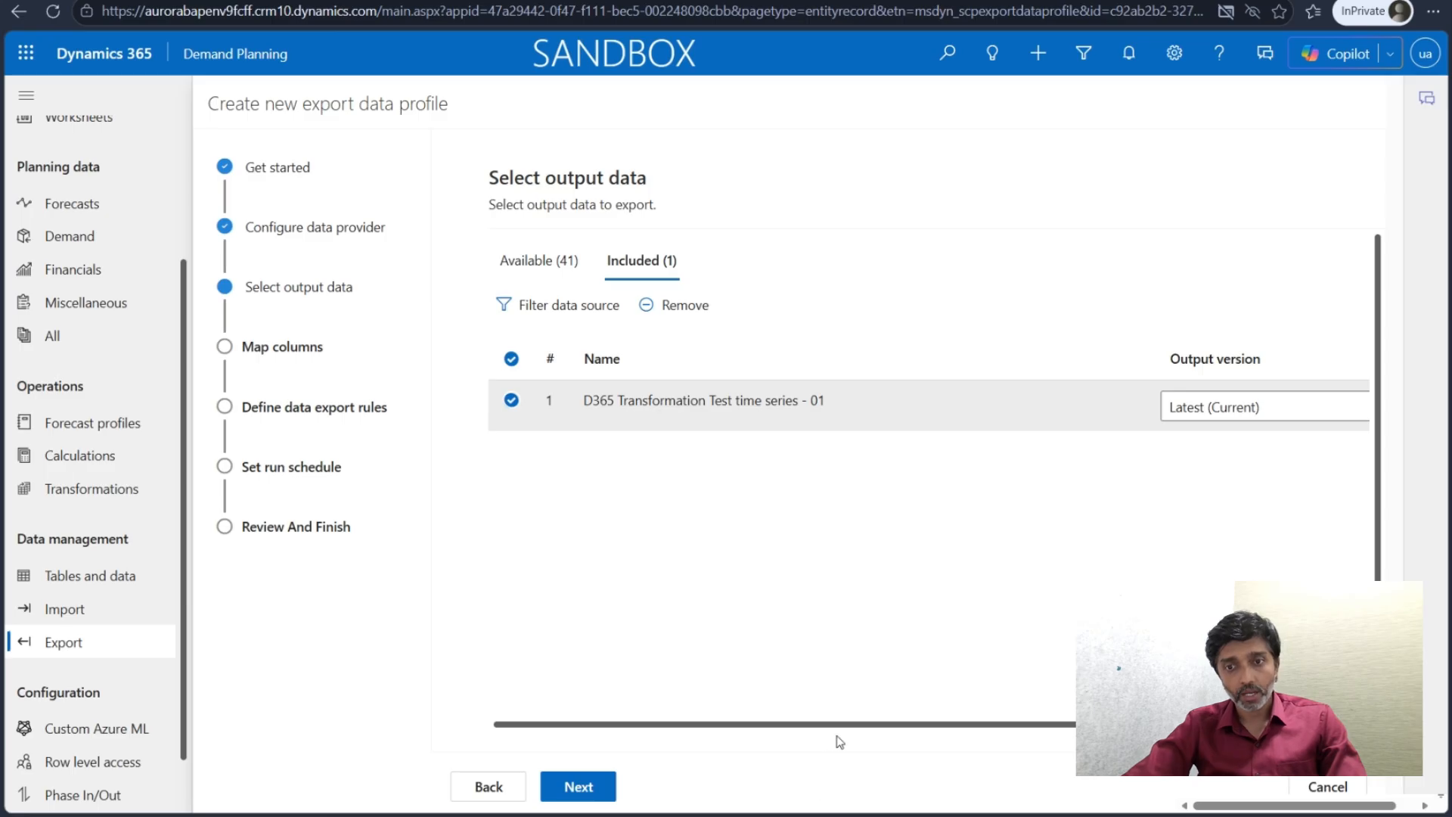
- Check the output version of the included time series and continue to the profile's column mapping
{"action": "left_click_drag", "start_coordinate": [857, 726], "coordinate": [976, 728]}
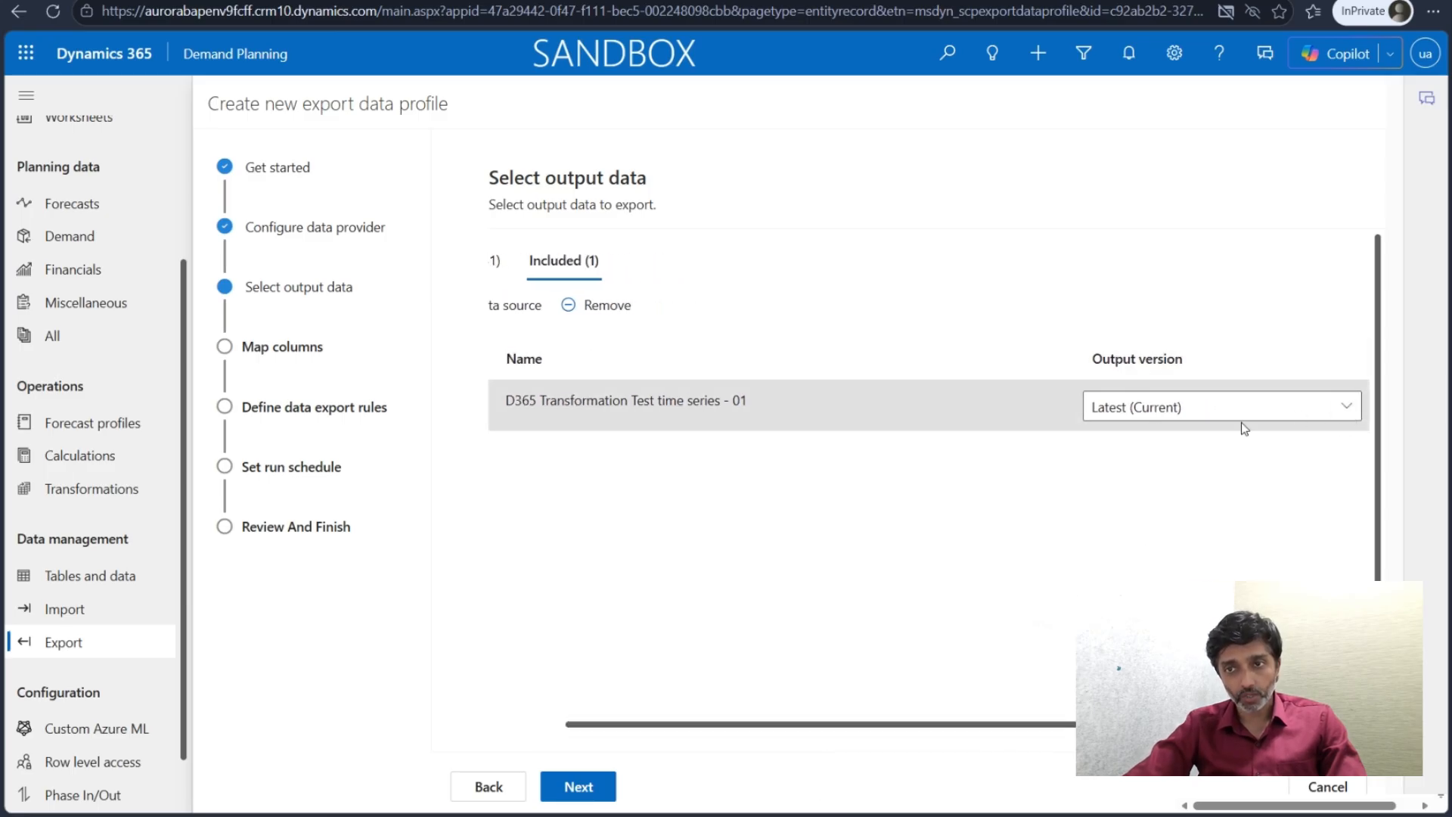
{"action": "left_click_drag", "start_coordinate": [621, 729], "coordinate": [569, 606]}
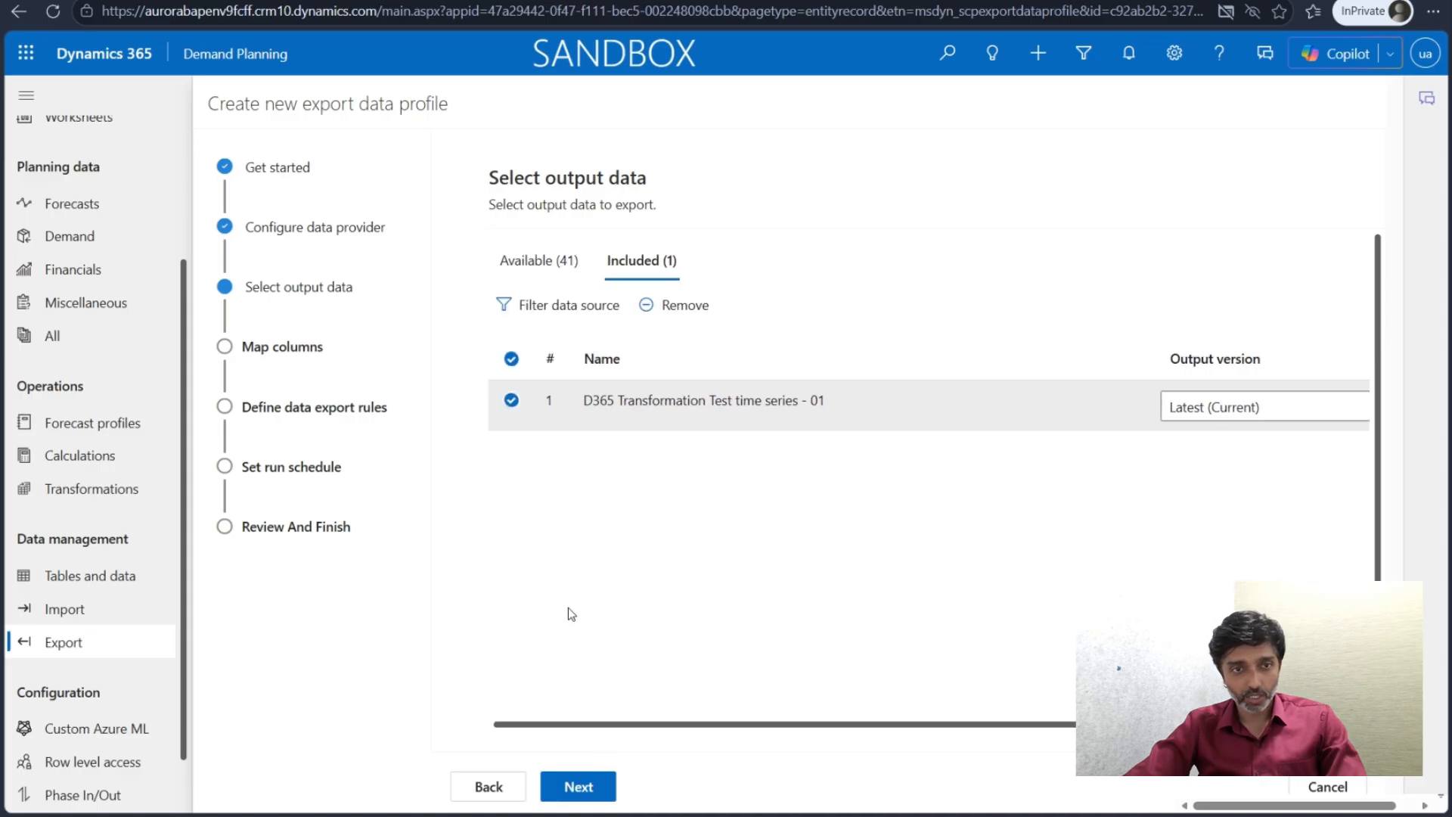
{"action": "left_click", "coordinate": [569, 786]}
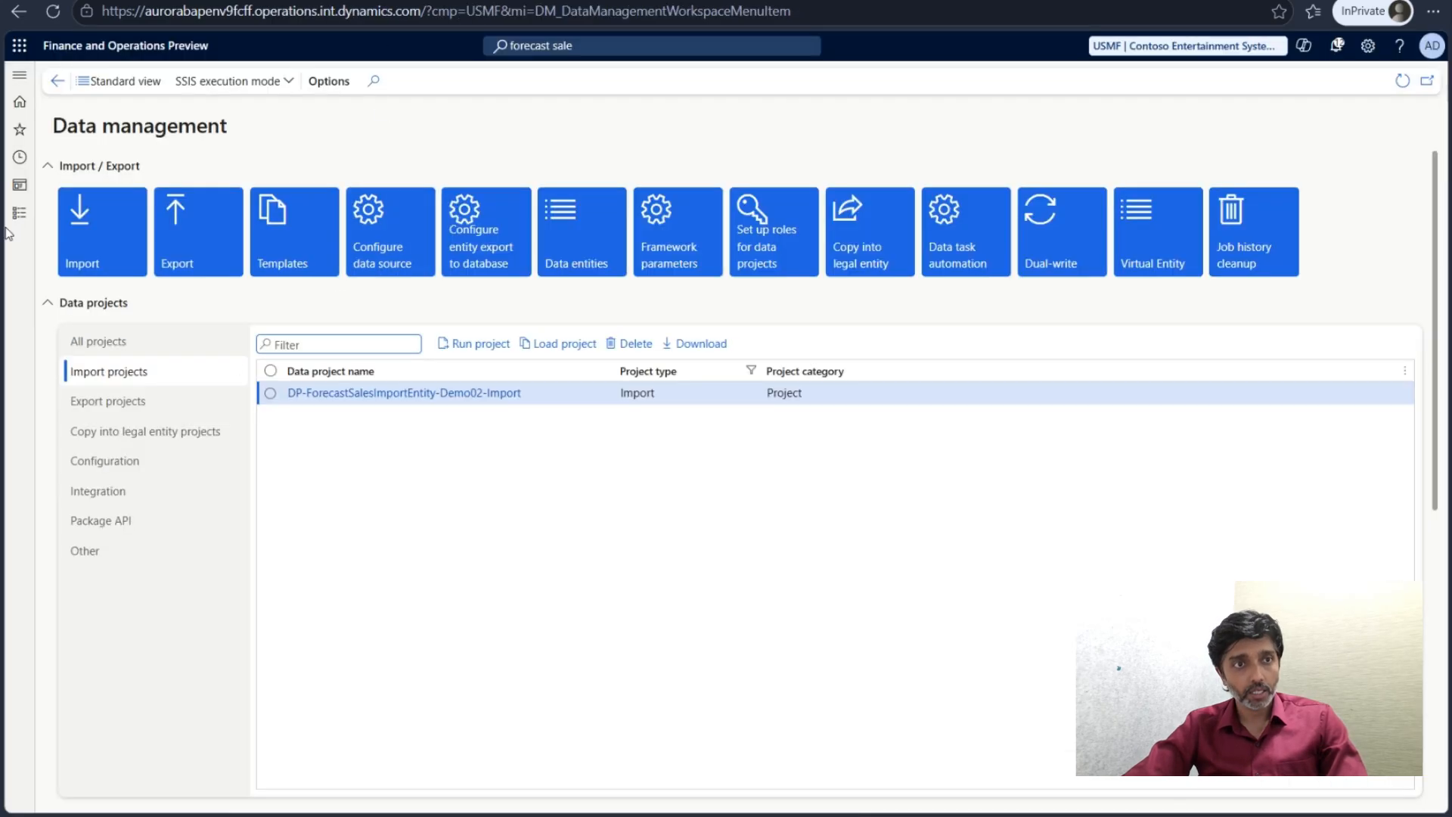
- Open the Data management workspace in Finance and Operations and list only the import projects
{"action": "left_click", "coordinate": [19, 217]}
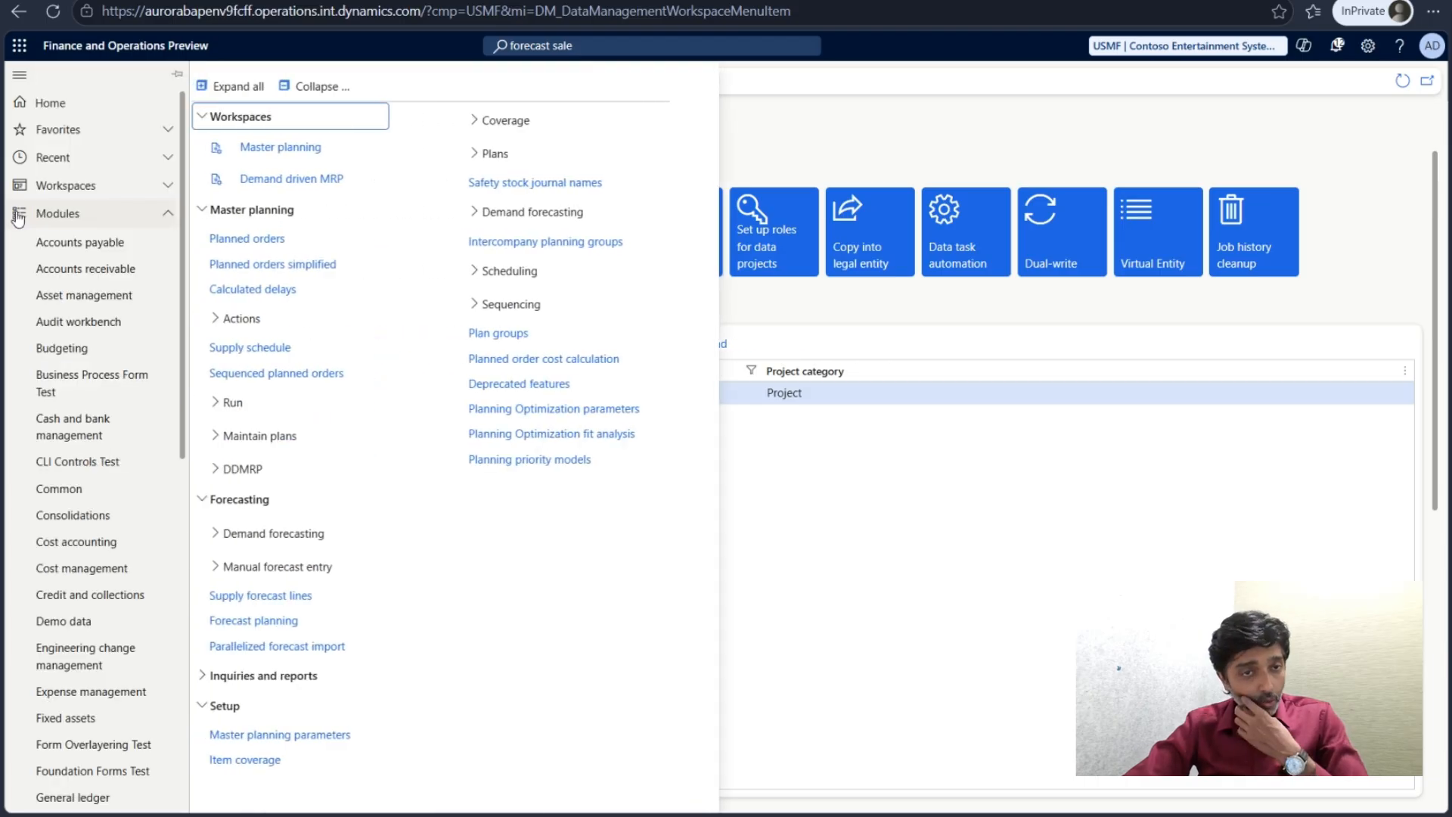
{"action": "scroll", "coordinate": [53, 484], "scroll_direction": "down", "scroll_amount": 8}
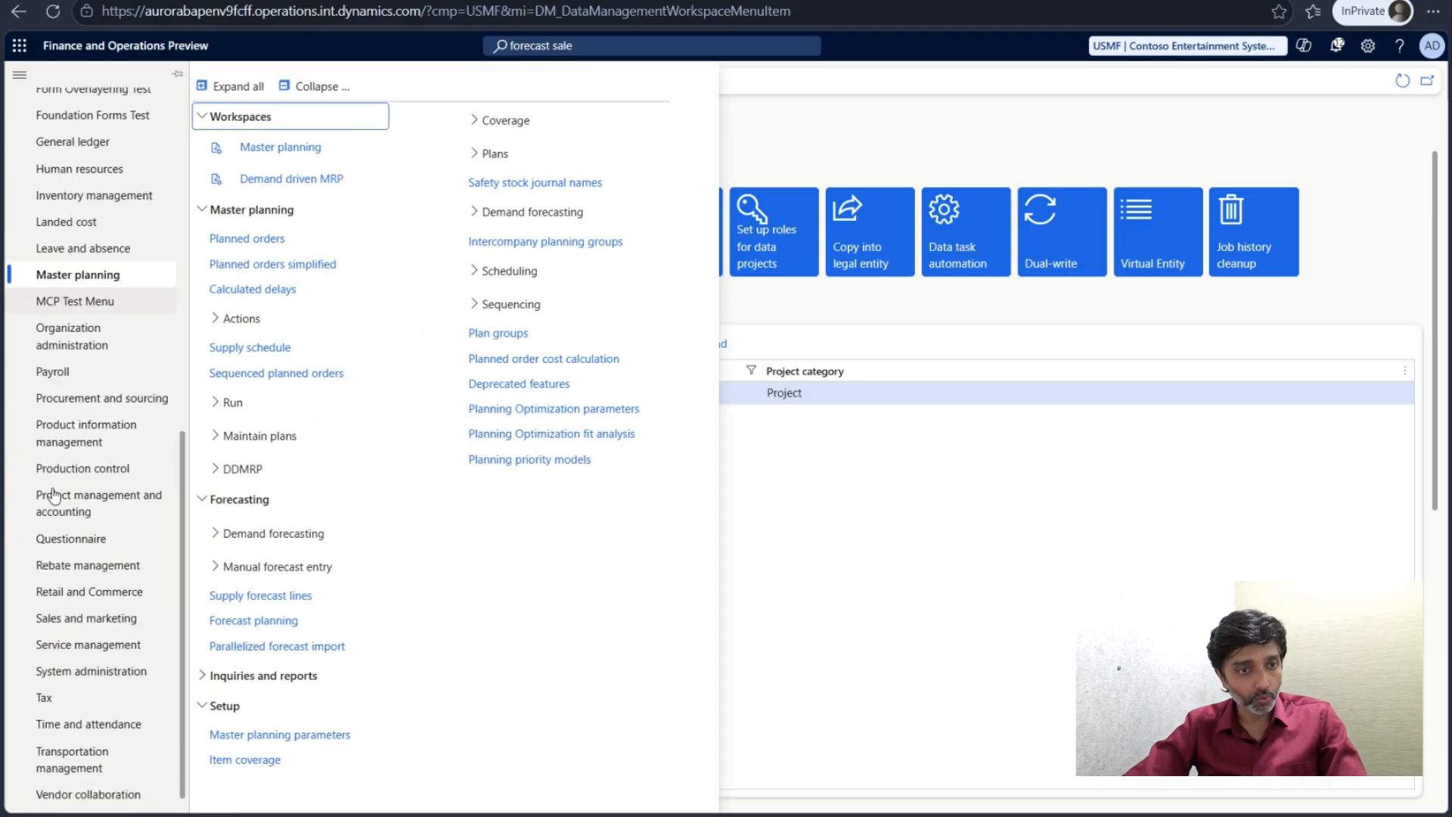
{"action": "scroll", "coordinate": [53, 496], "scroll_direction": "down", "scroll_amount": 1}
{"action": "left_click", "coordinate": [97, 658]}
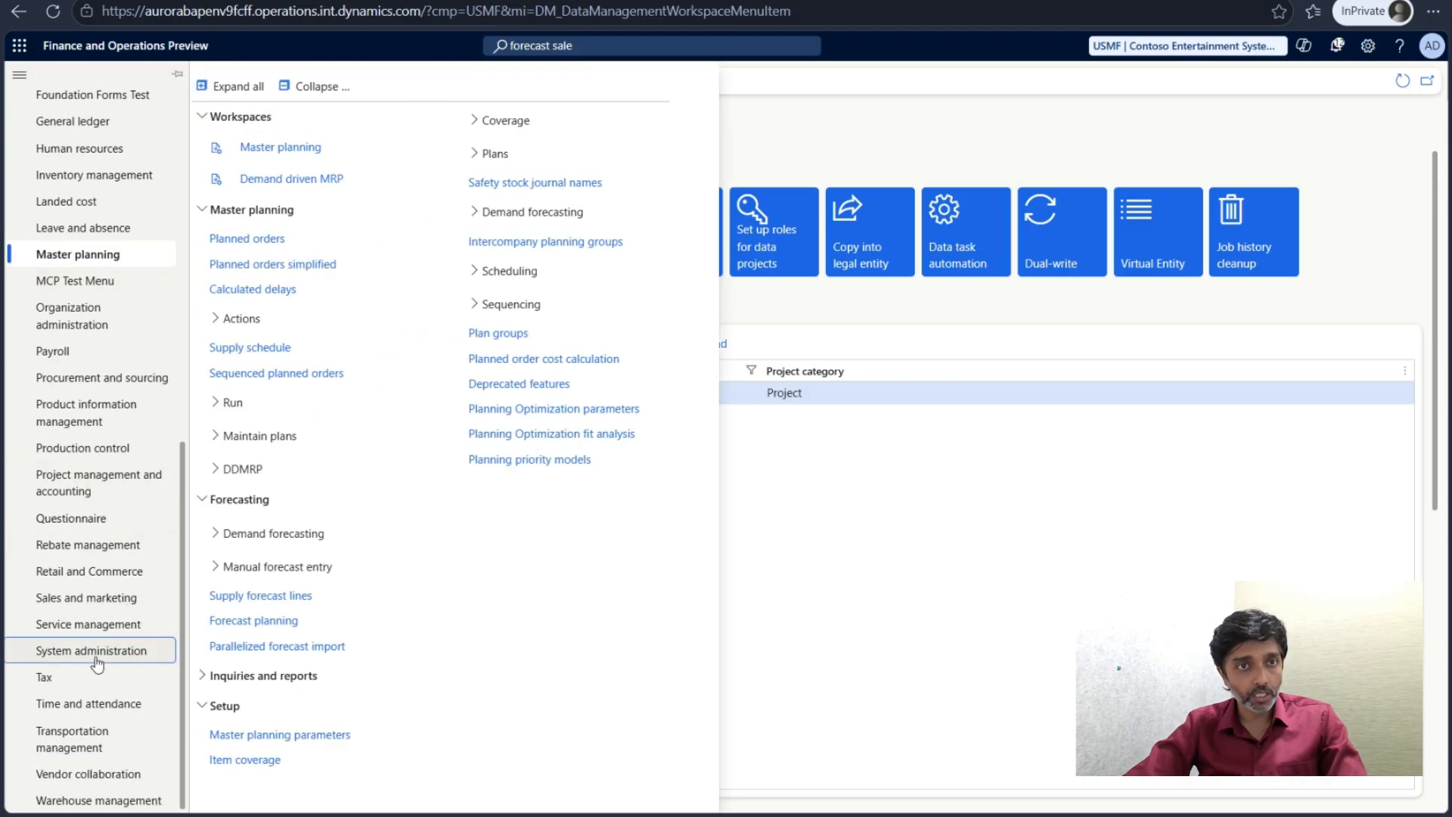
{"action": "left_click", "coordinate": [285, 186]}
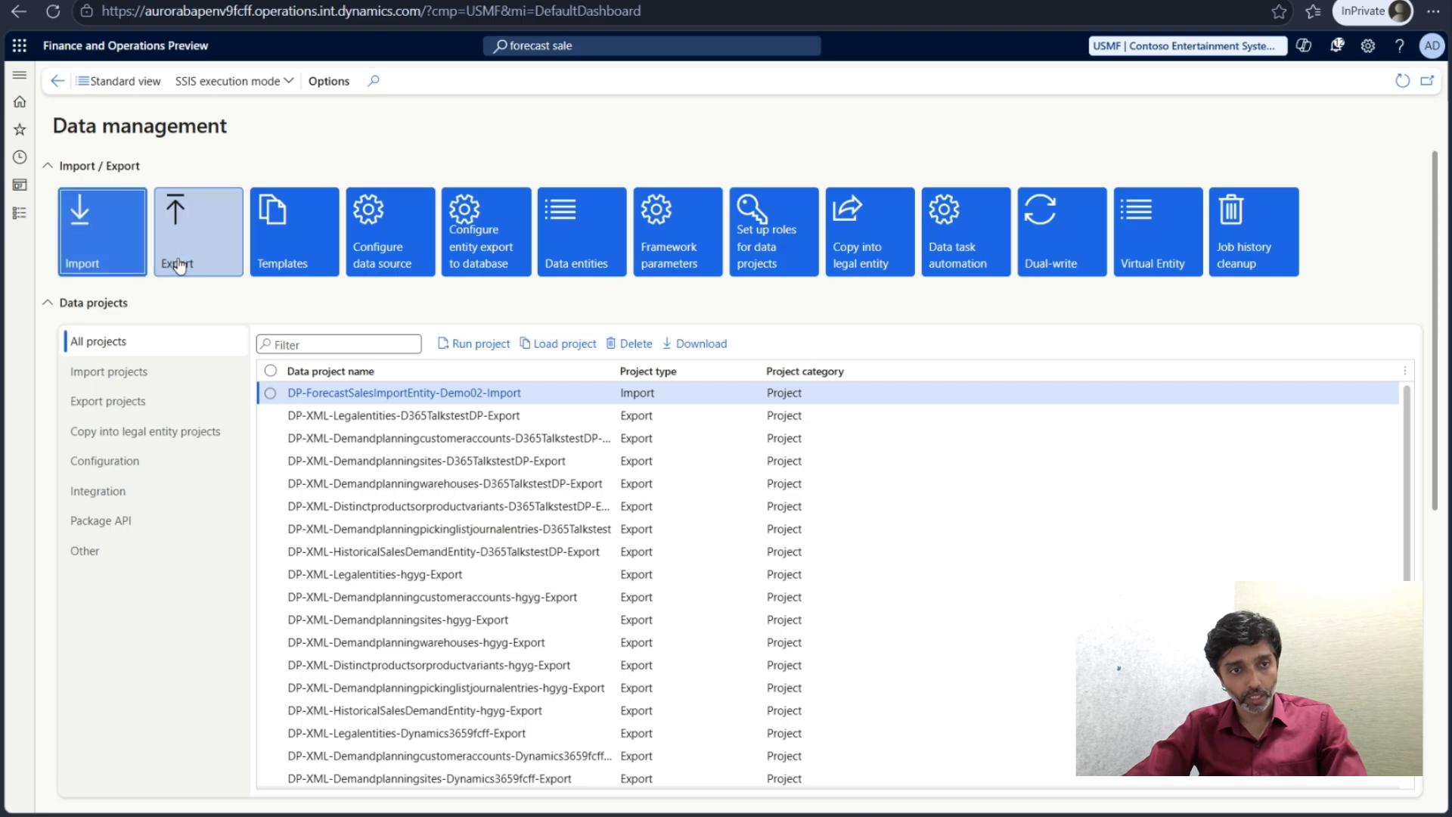
{"action": "left_click", "coordinate": [151, 372]}
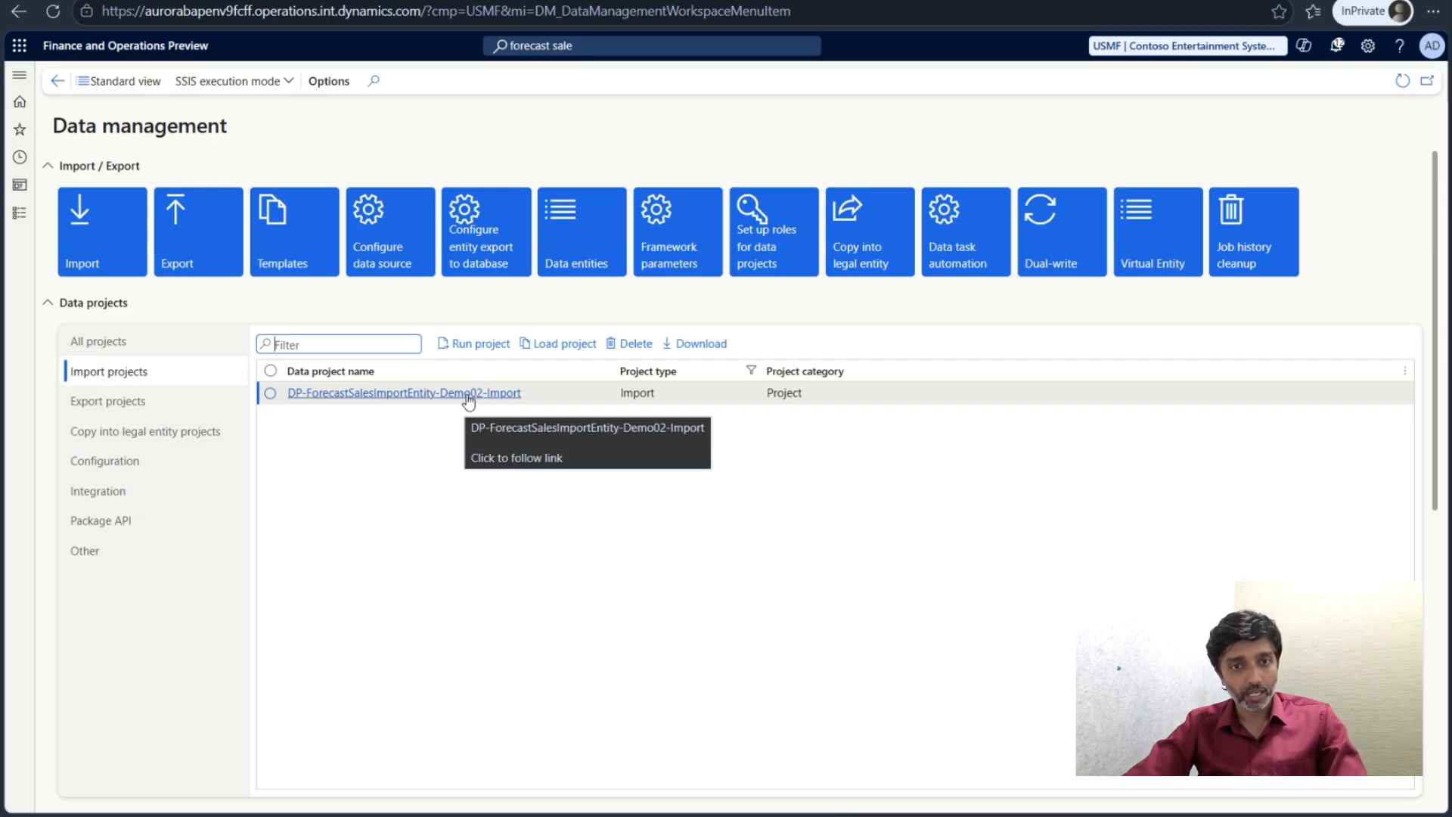
- Create a new import data project with the group name FSIE
{"action": "left_click", "coordinate": [394, 389]}
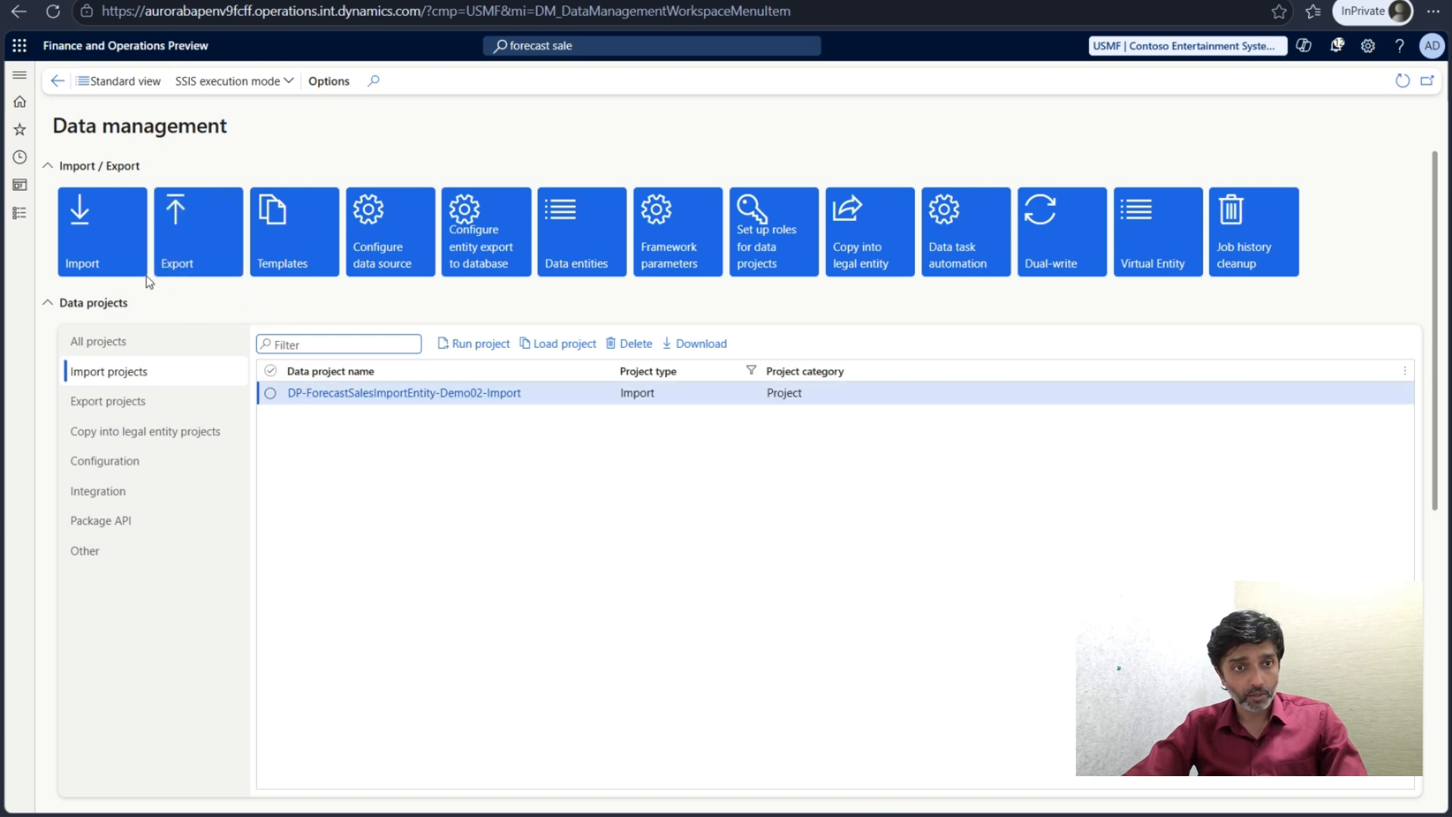
{"action": "left_click", "coordinate": [121, 260]}
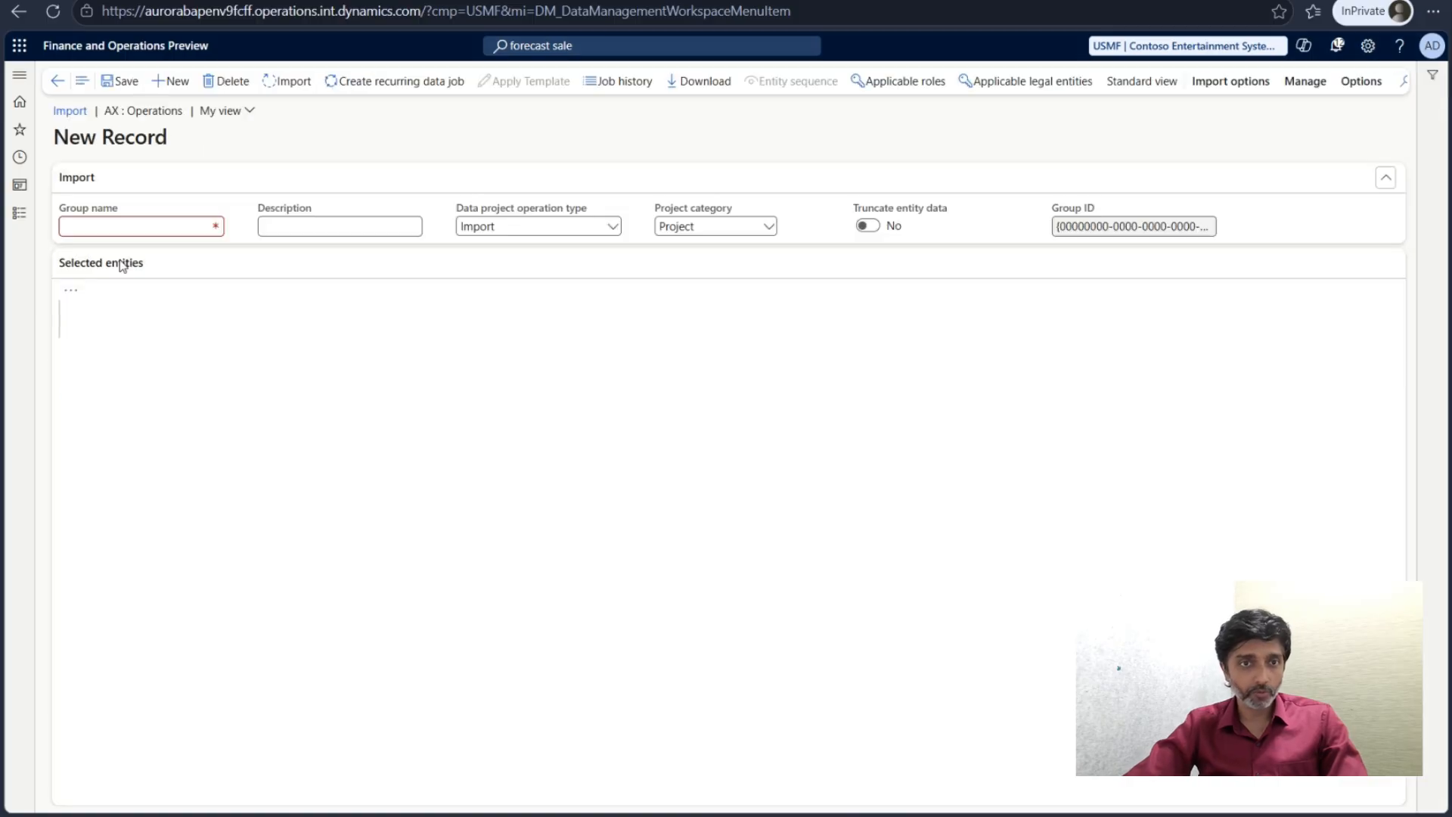
{"action": "left_click", "coordinate": [144, 335]}
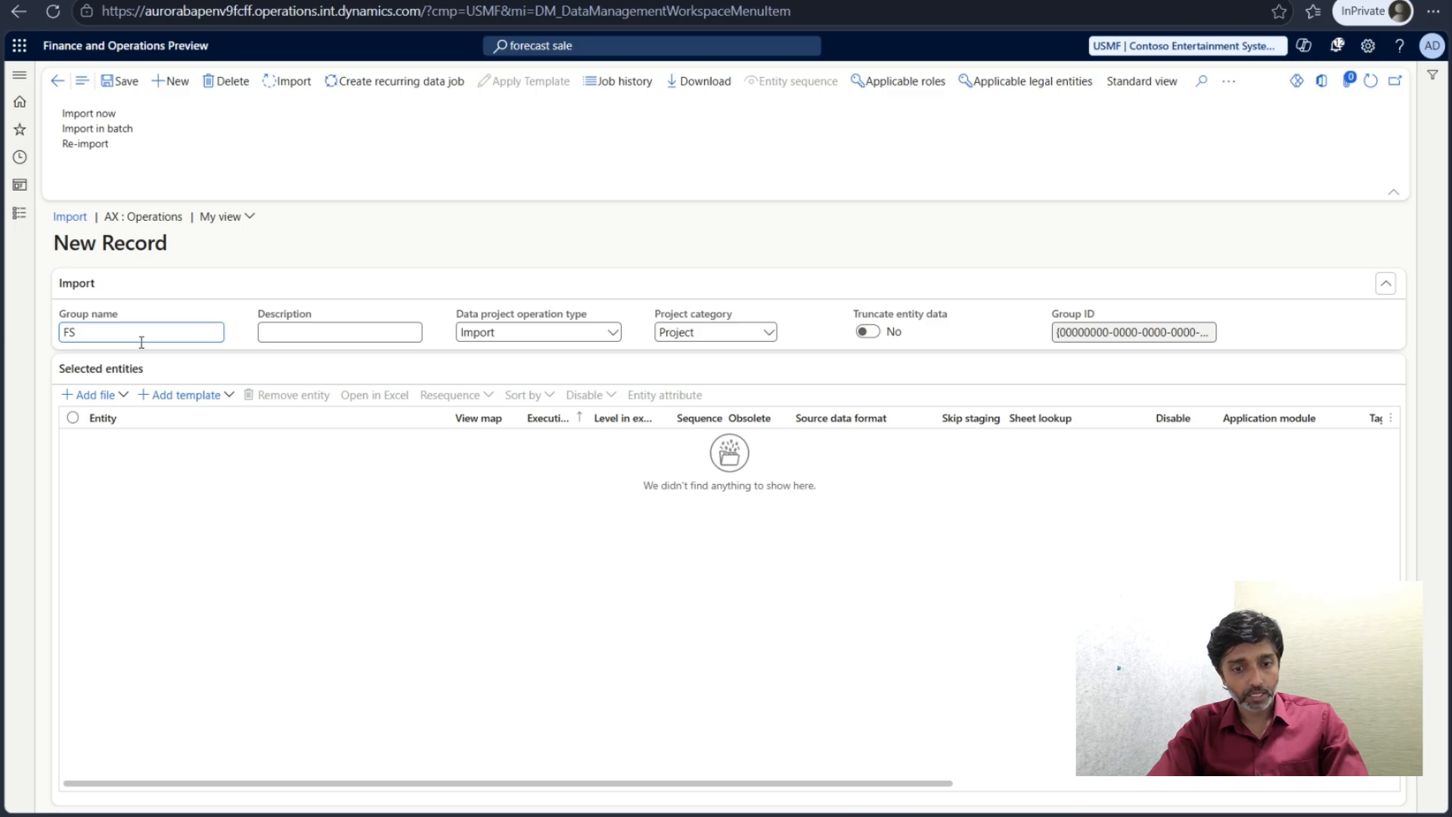
{"action": "type", "text": "FSIE"}
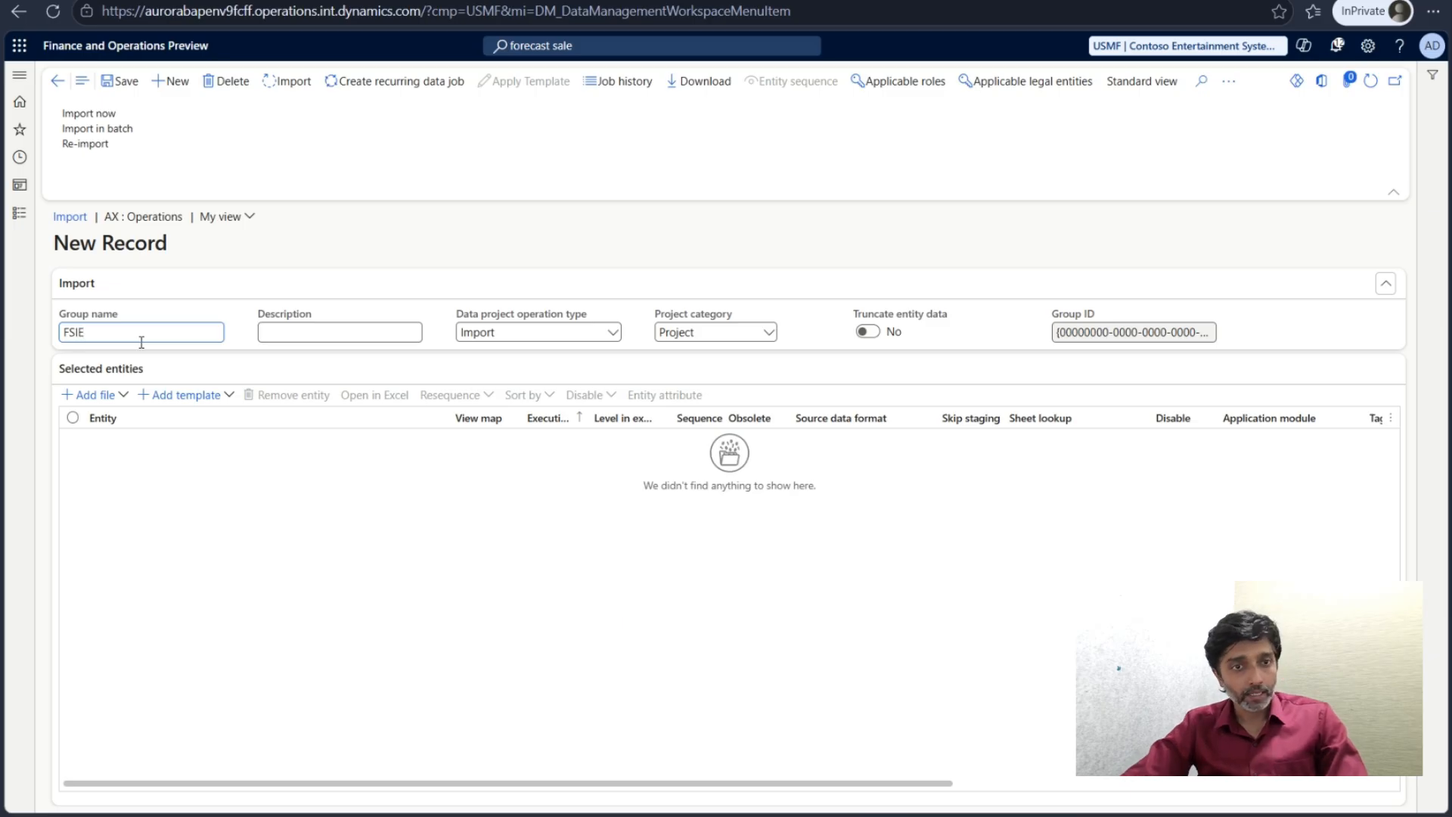
{"action": "key", "text": "Tab"}
- Start adding a file to the FSIE project with the EXCEL source data format and search the entity names for "forecast sal"
{"action": "left_click", "coordinate": [123, 397]}
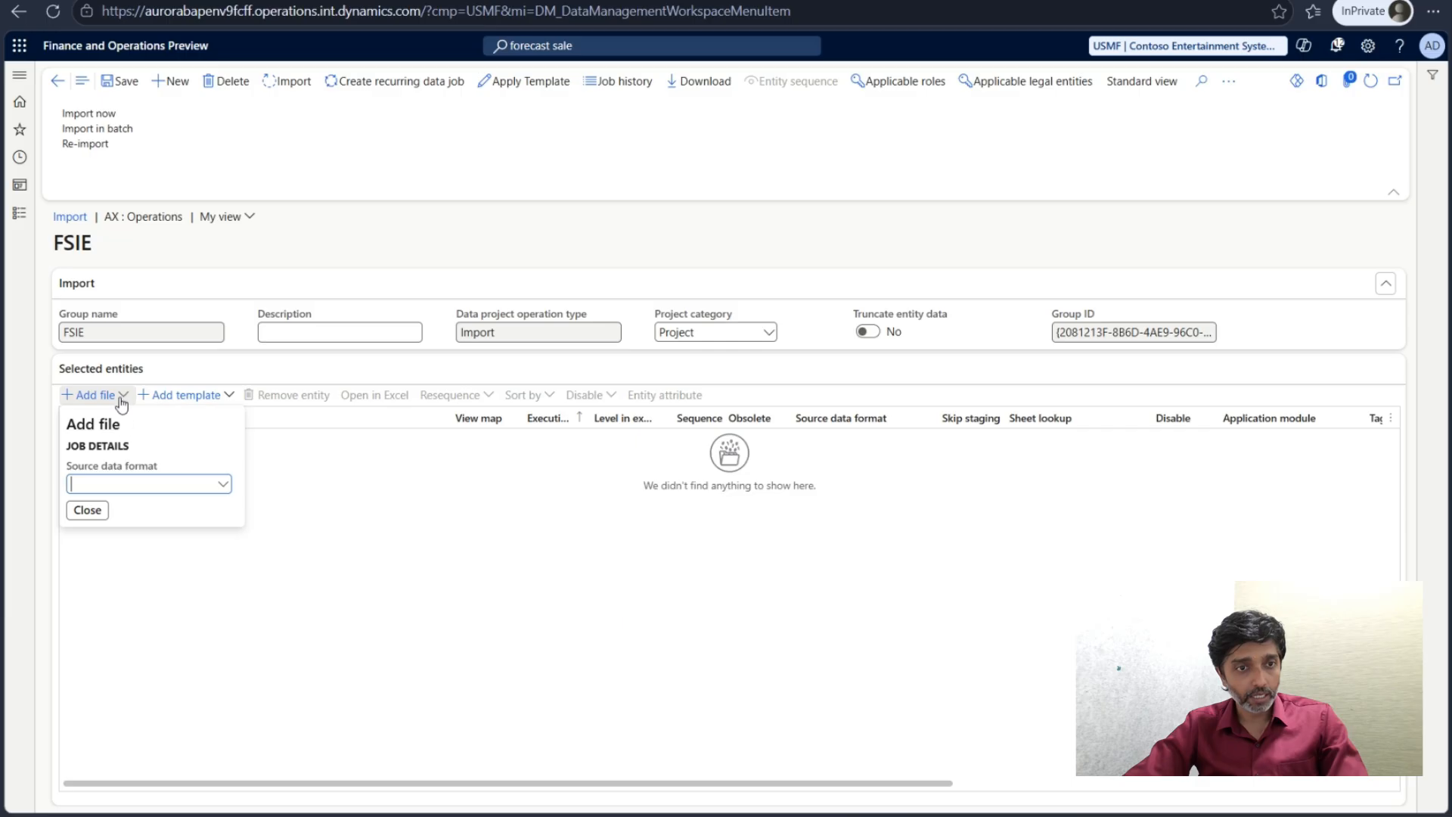
{"action": "left_click", "coordinate": [219, 488]}
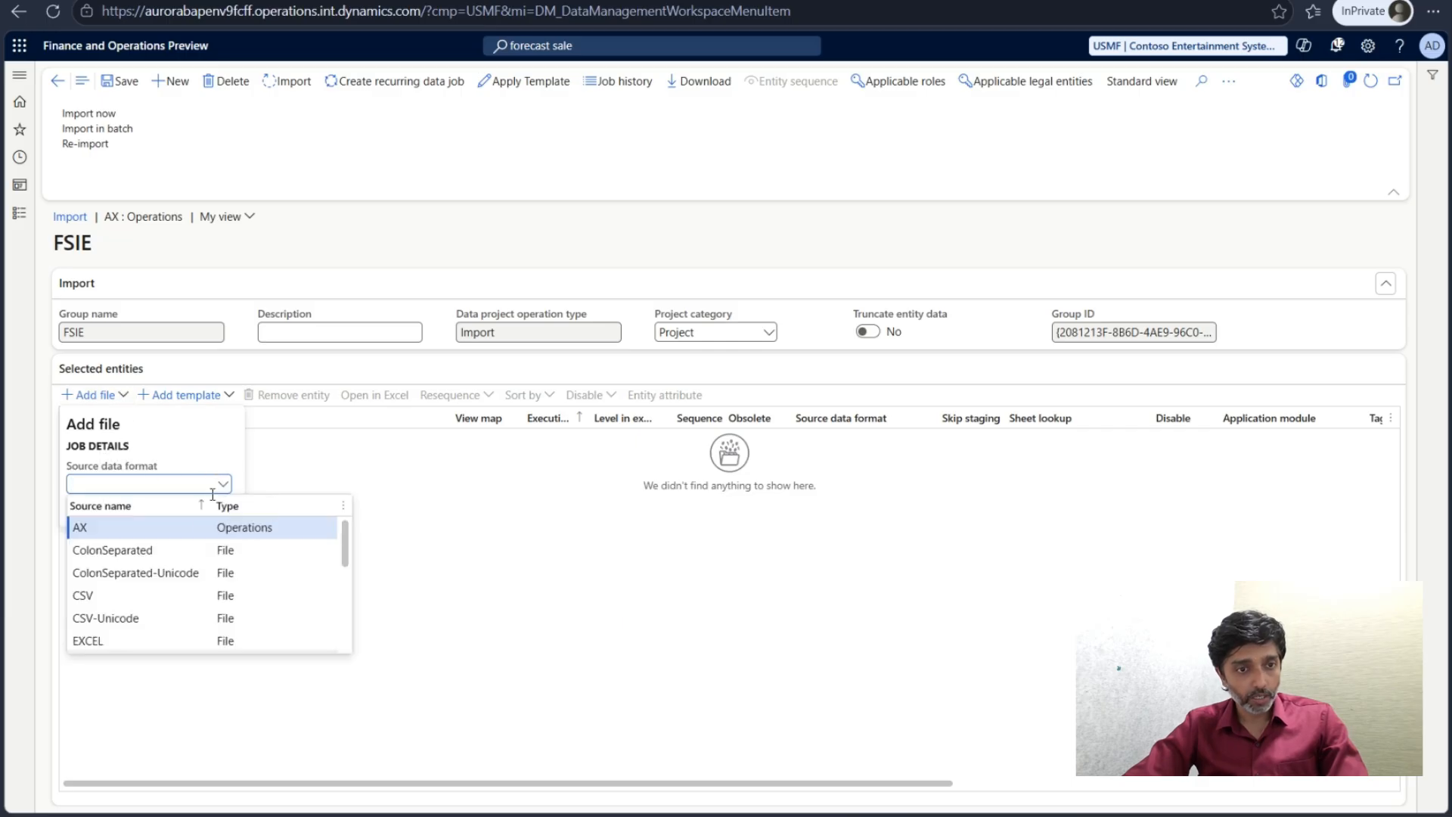
{"action": "left_click", "coordinate": [132, 641]}
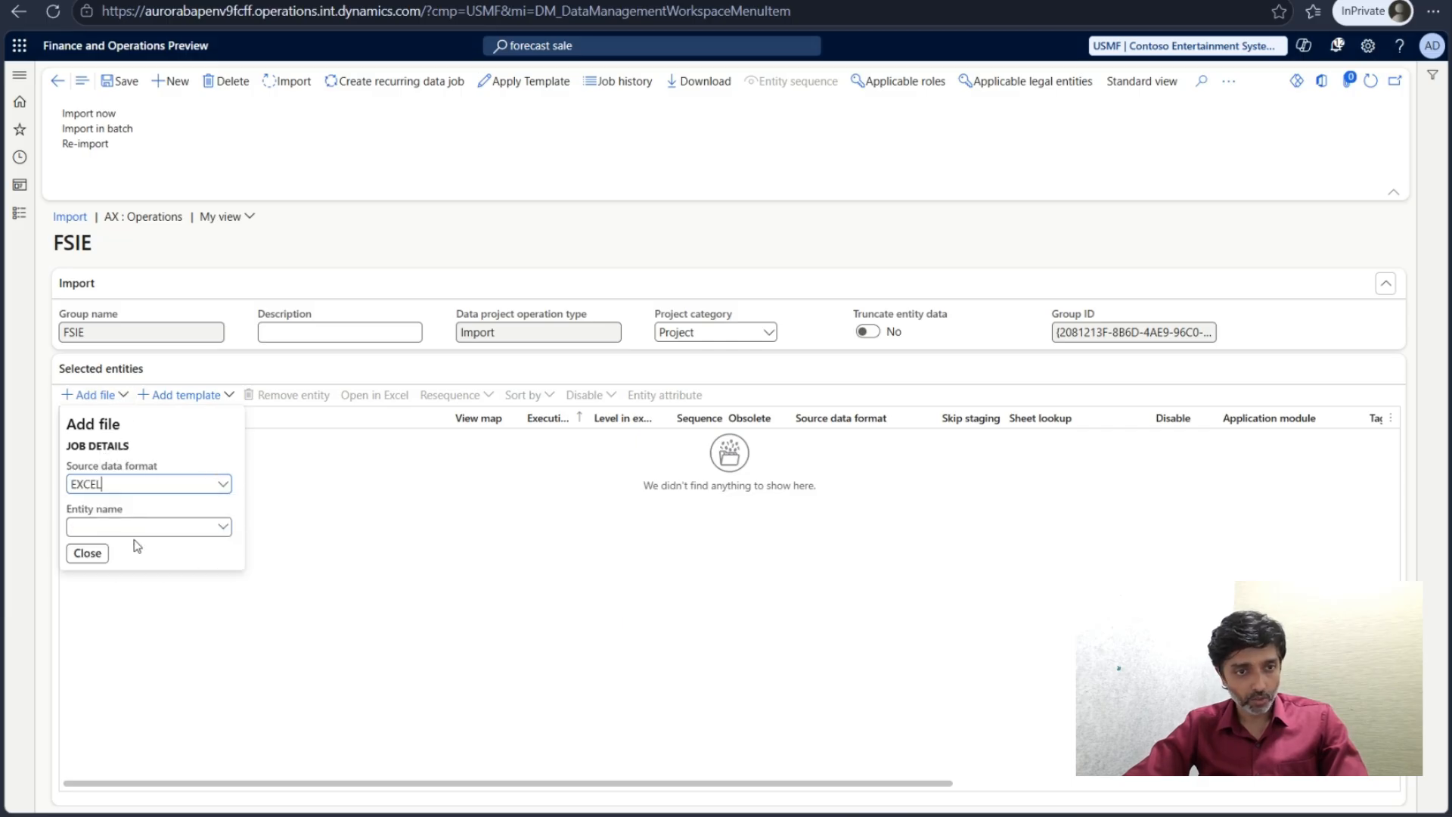
{"action": "left_click", "coordinate": [223, 530]}
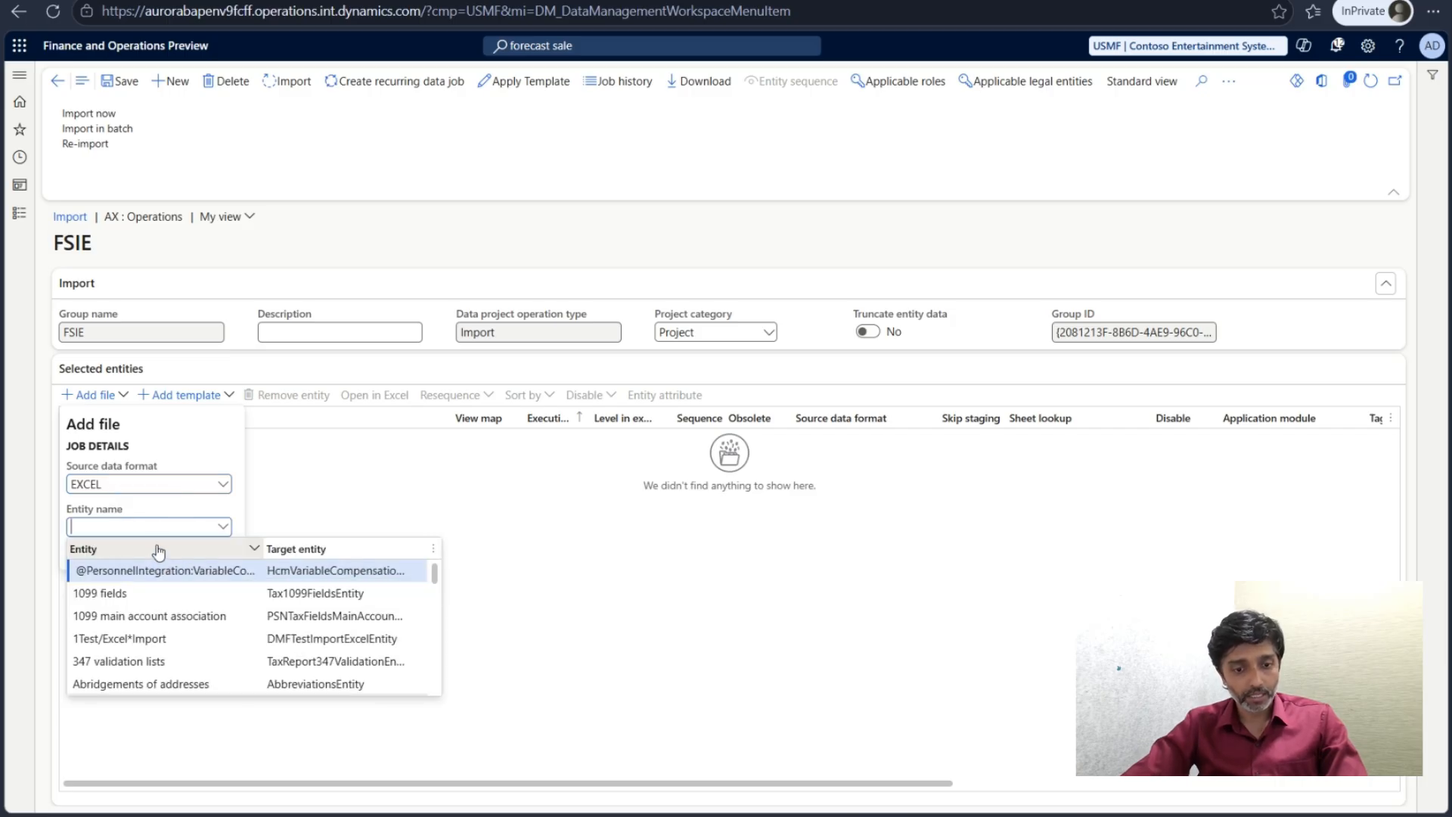
{"action": "type", "text": "fore"}
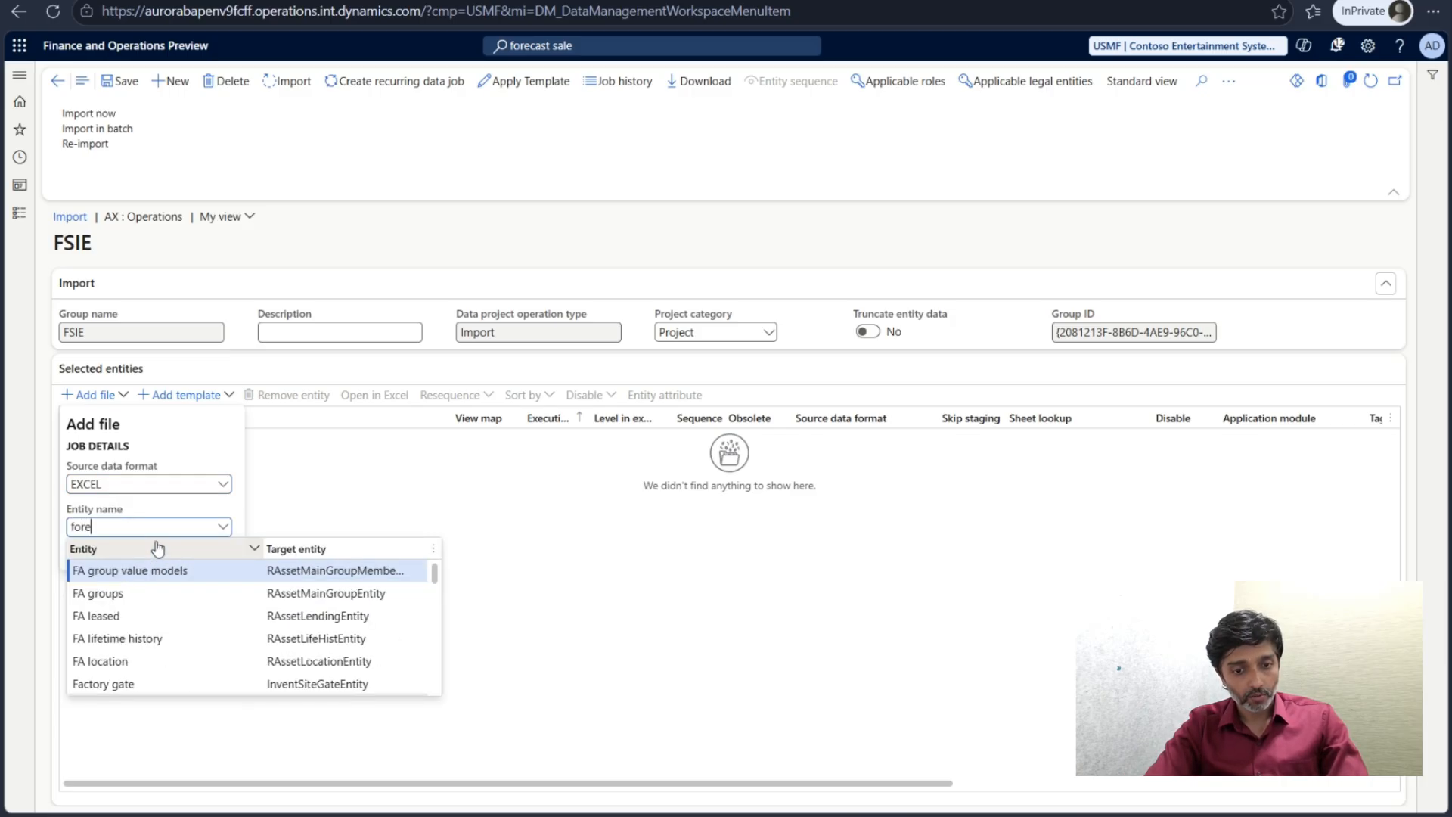
{"action": "type", "text": "cast"}
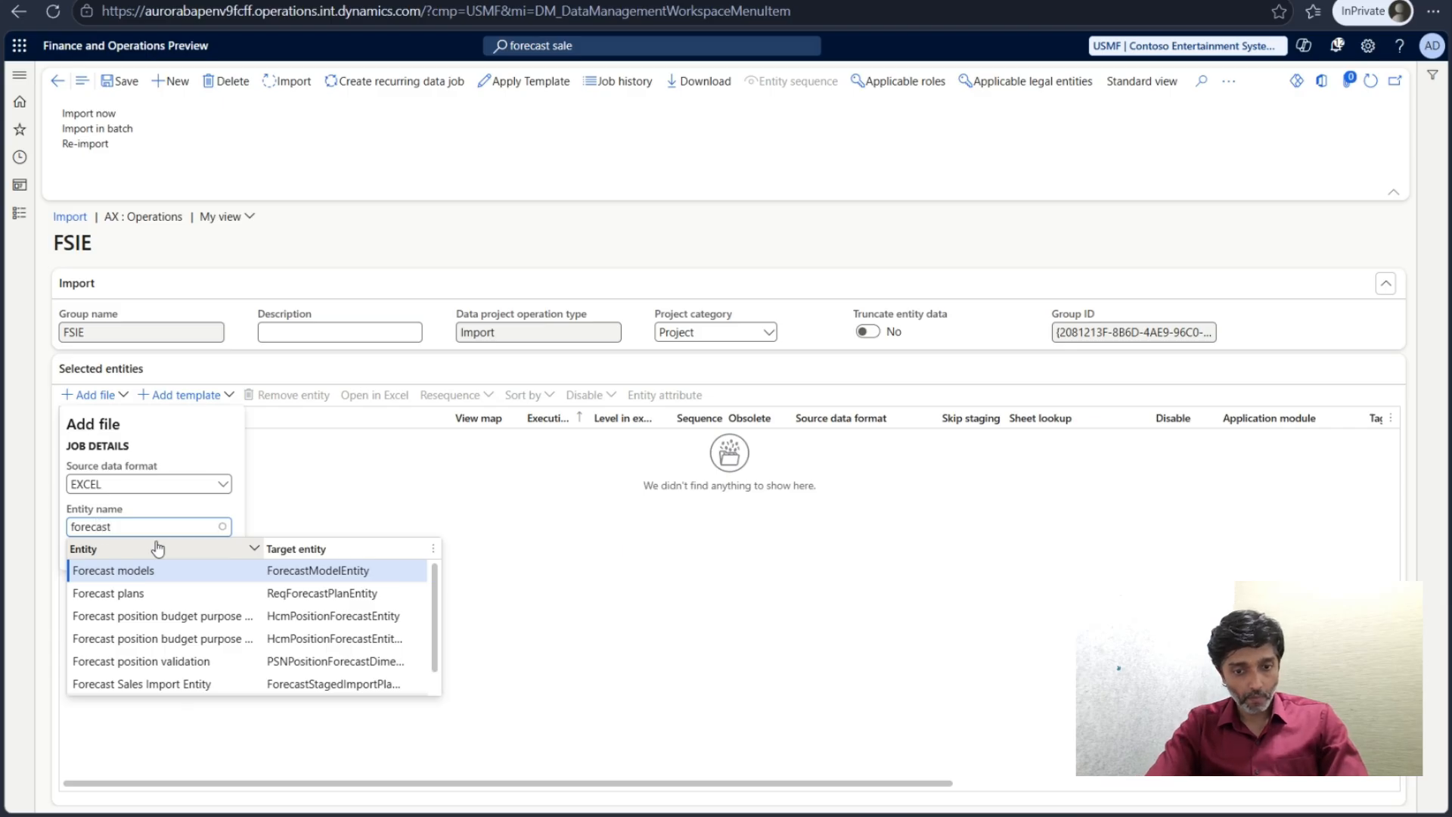
{"action": "type", "text": " sal"}
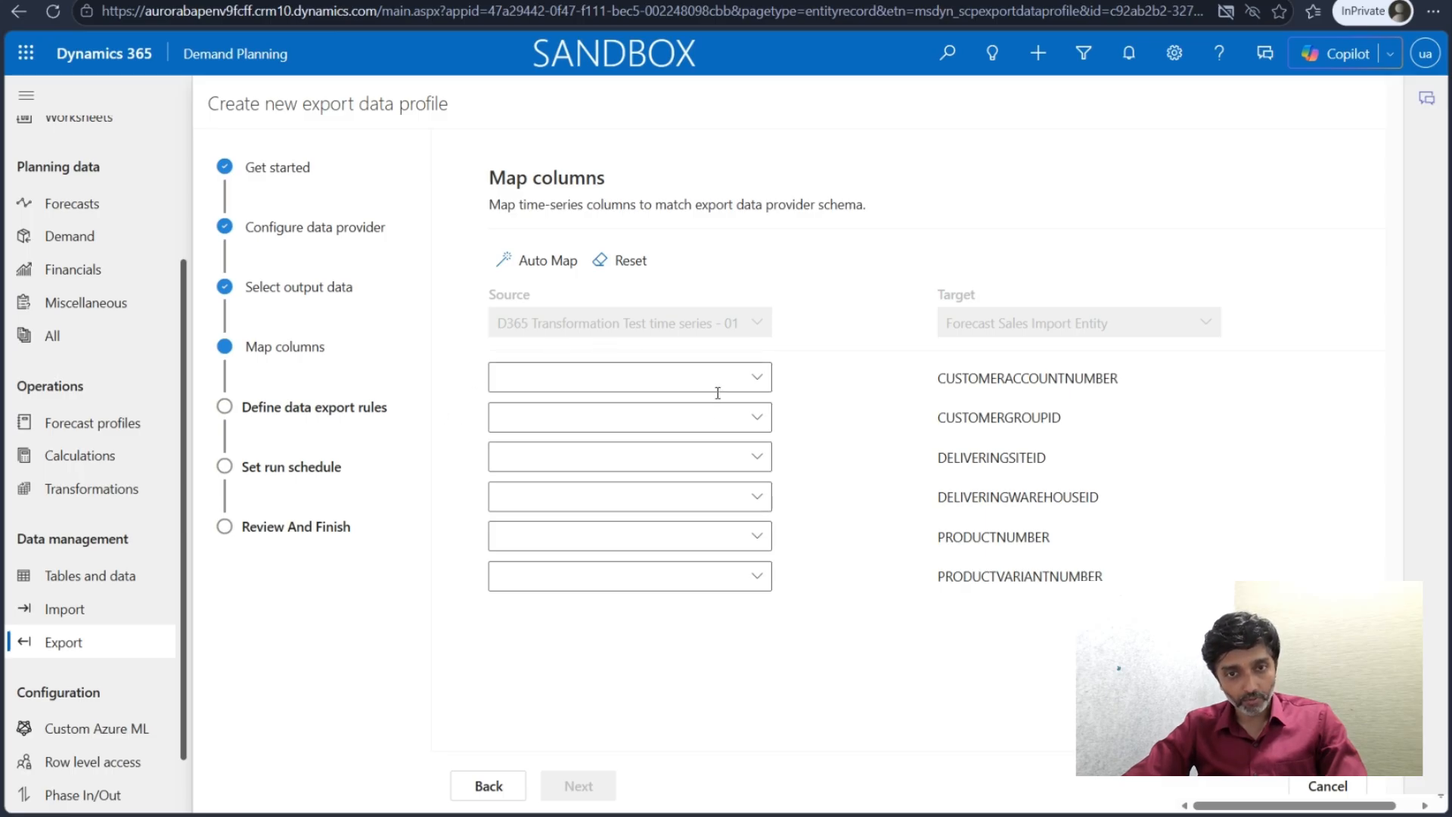
- In the Demand Planning export profile, map Customer ID to CUSTOMERACCOUNTNUMBER, Customer Group to CUSTOMERGROUPID and Operational Site ID to DELIVERINGSITEID
{"action": "left_click", "coordinate": [757, 378]}
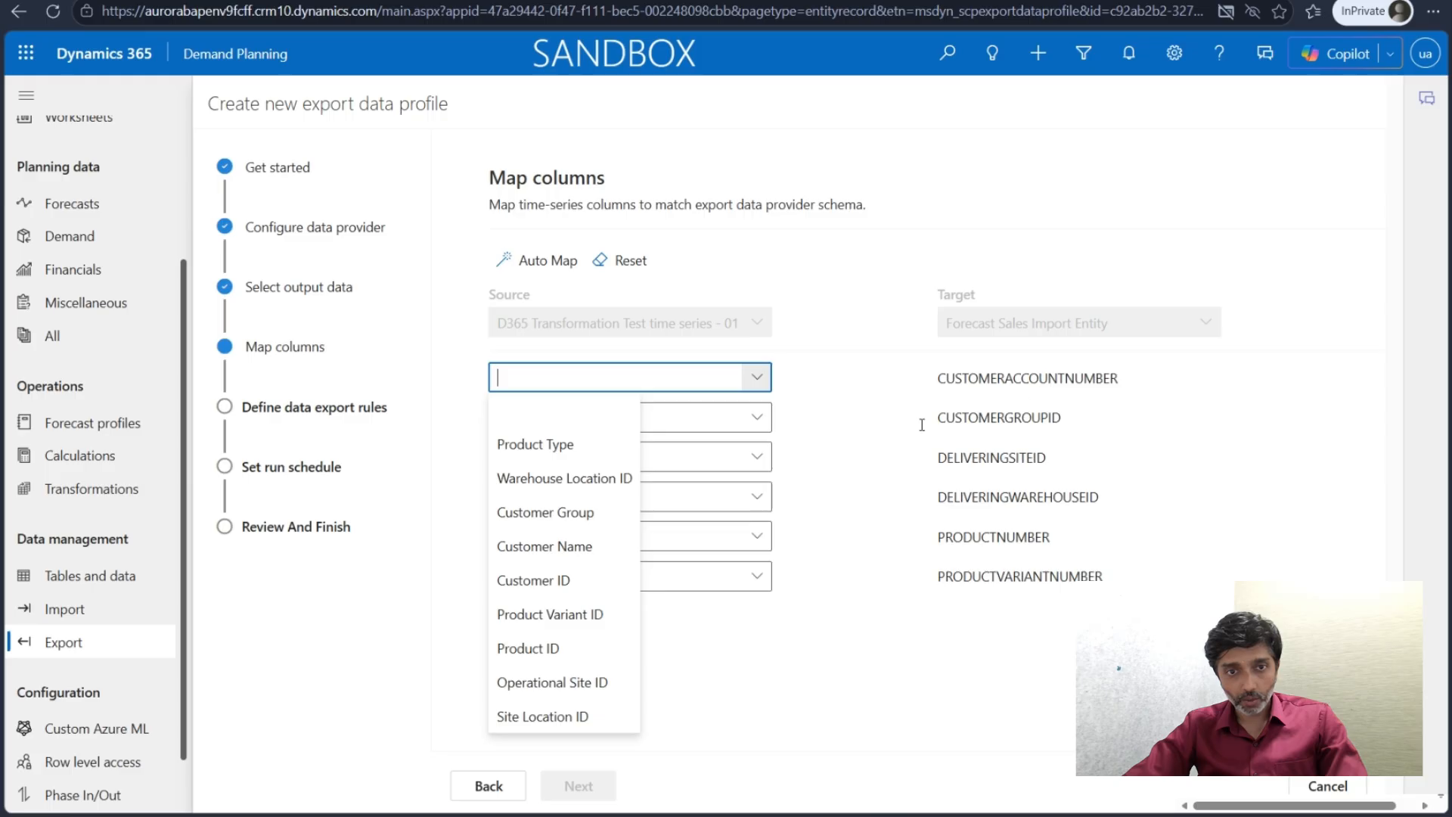
{"action": "left_click", "coordinate": [568, 579]}
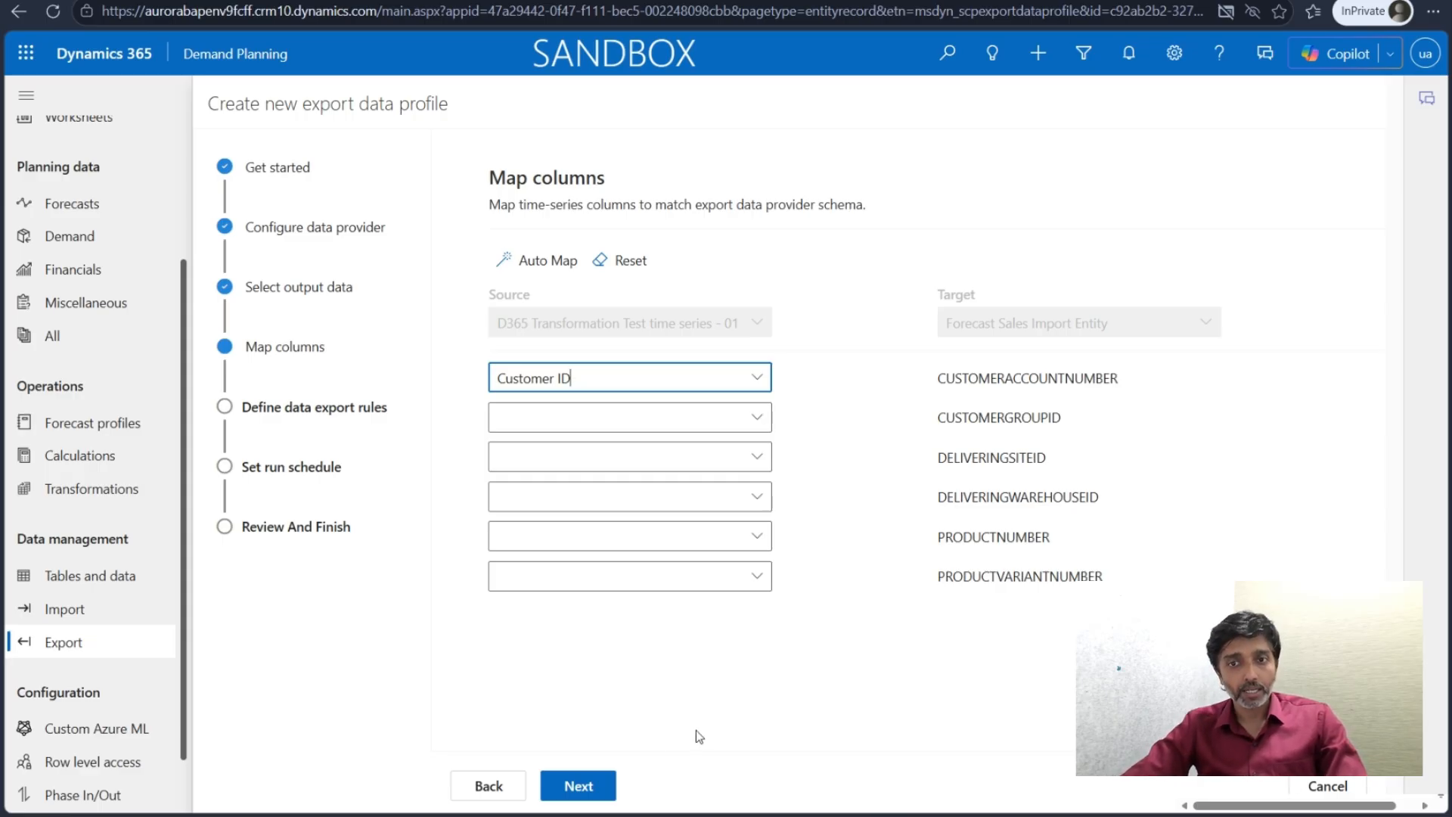
{"action": "left_click", "coordinate": [757, 417]}
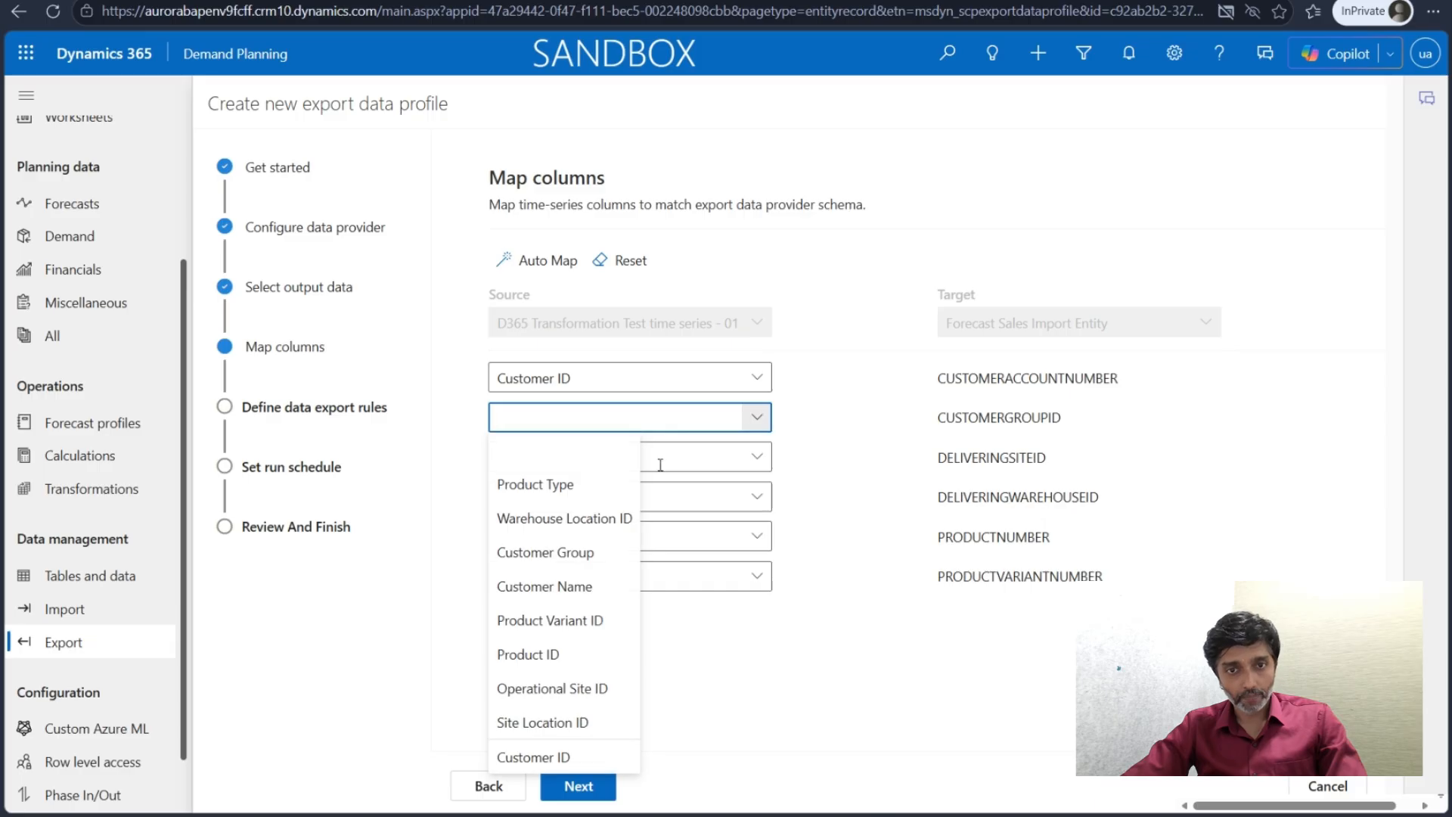
{"action": "left_click", "coordinate": [580, 556]}
{"action": "left_click", "coordinate": [755, 456]}
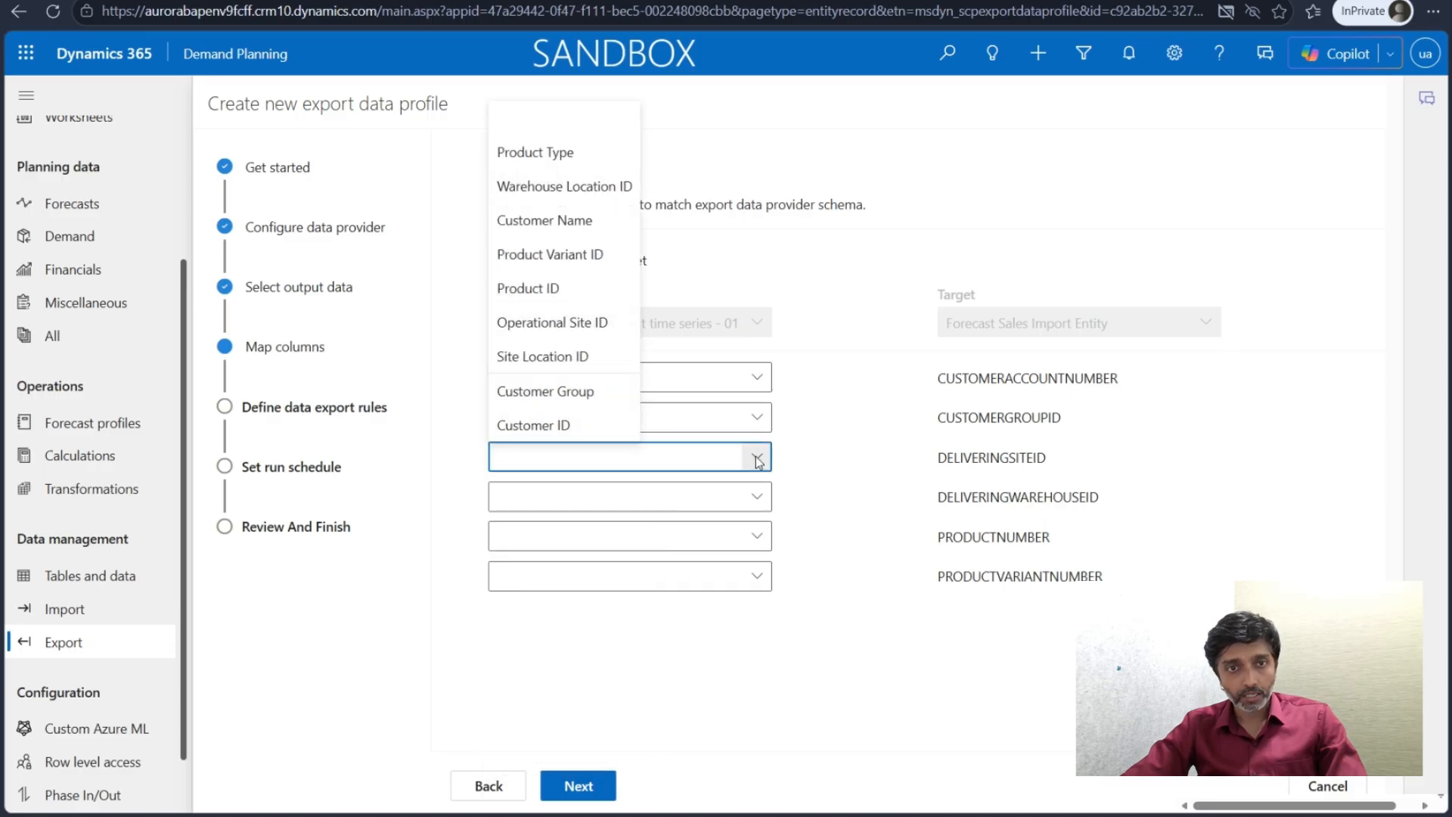
{"action": "left_click", "coordinate": [575, 324]}
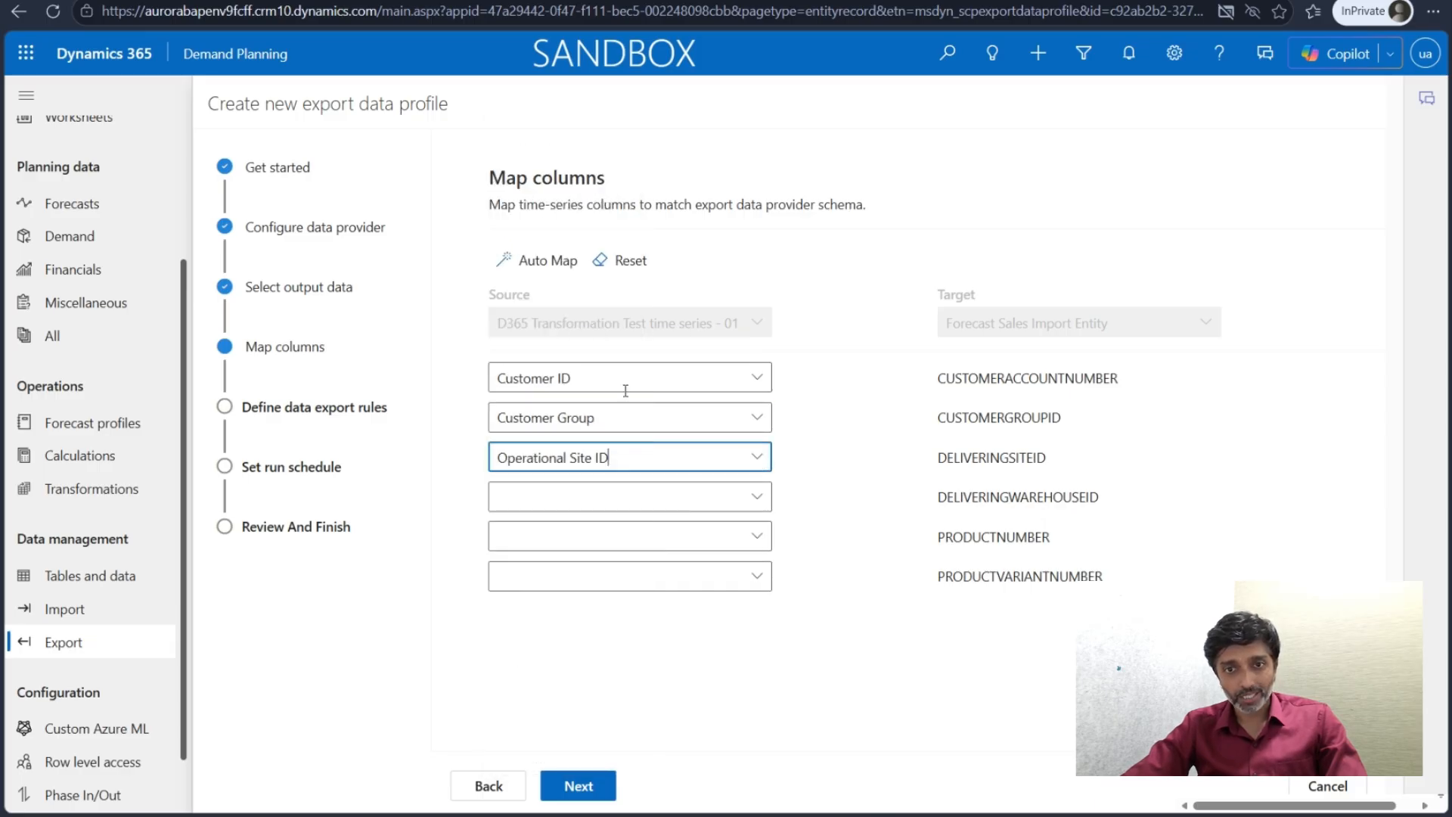
- Map Warehouse Location ID to DELIVERINGWAREHOUSEID, Product ID to PRODUCTNUMBER and Product Variant ID to PRODUCTVARIANTNUMBER, and continue to the data export rules
{"action": "left_click", "coordinate": [757, 497]}
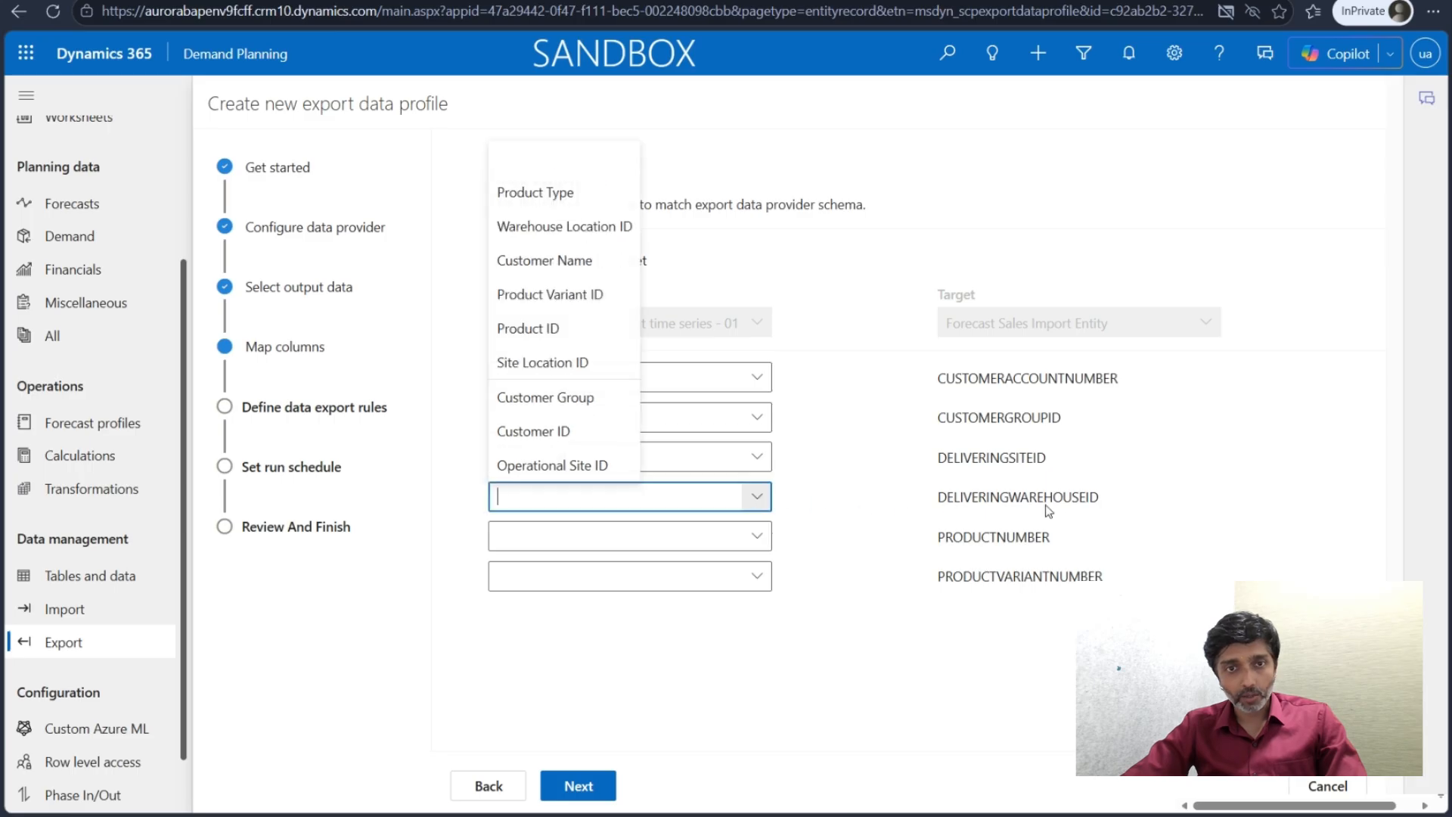
{"action": "left_click", "coordinate": [574, 229]}
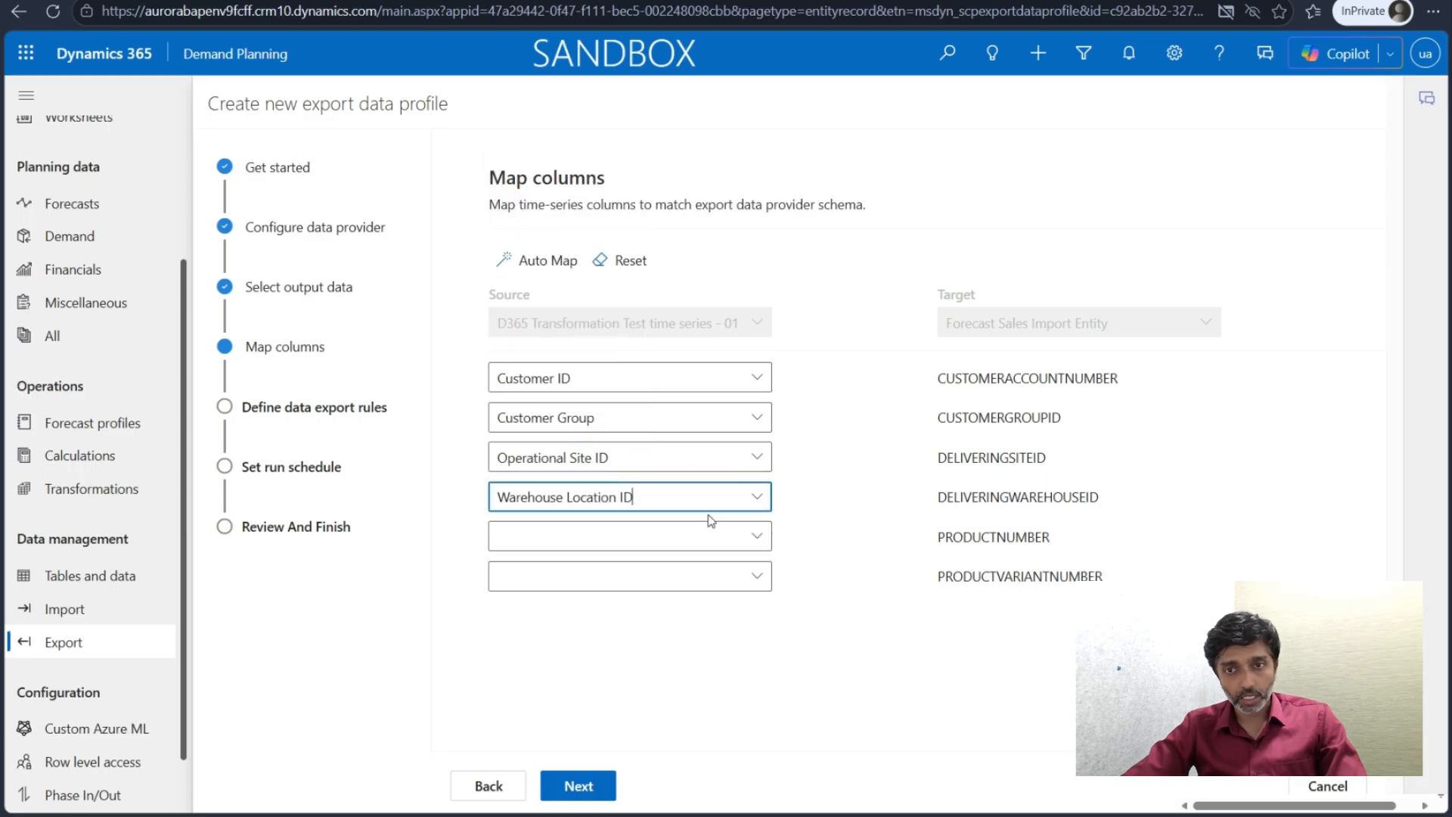
{"action": "left_click", "coordinate": [756, 538]}
{"action": "left_click", "coordinate": [548, 335]}
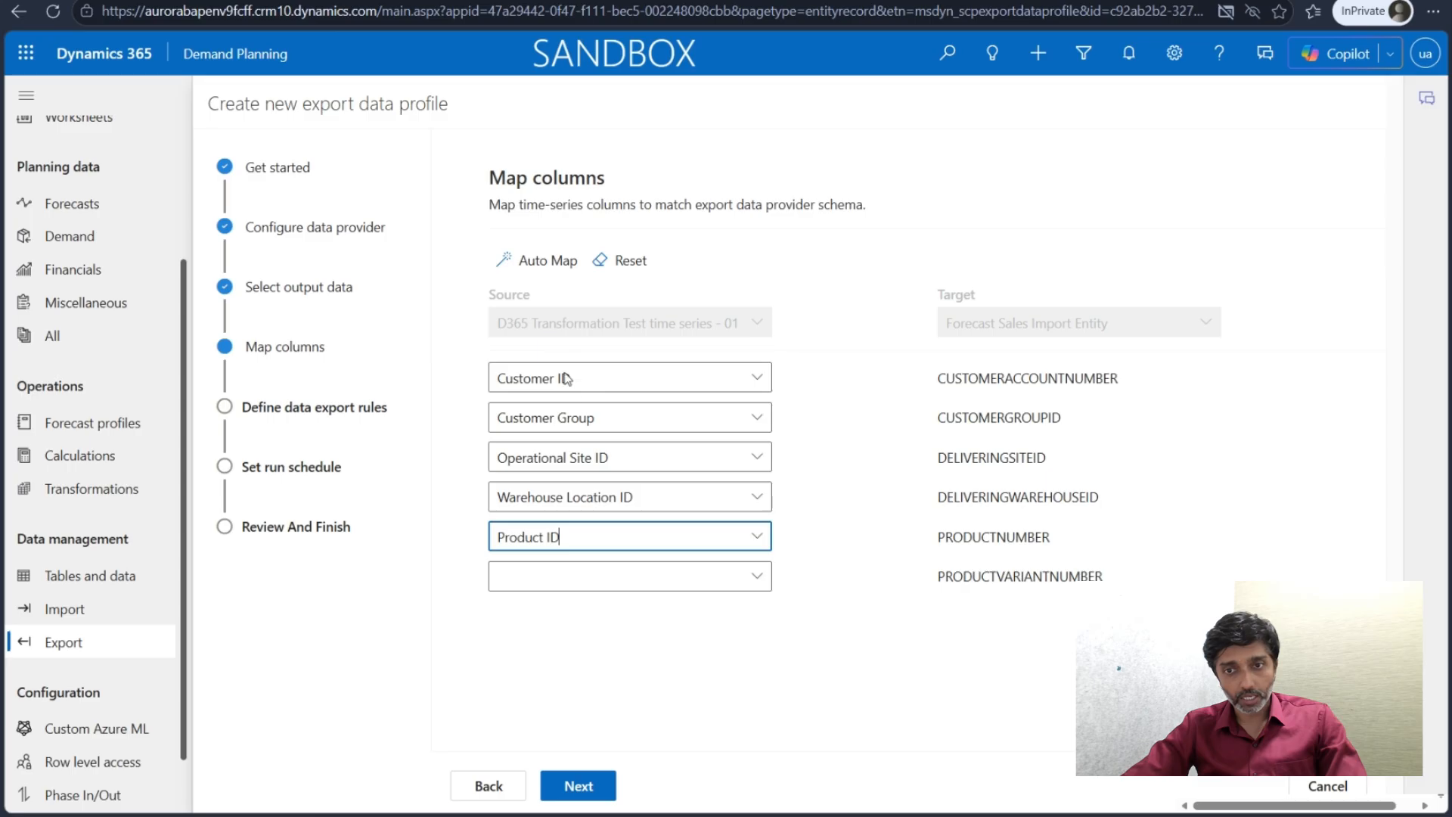
{"action": "left_click", "coordinate": [758, 577]}
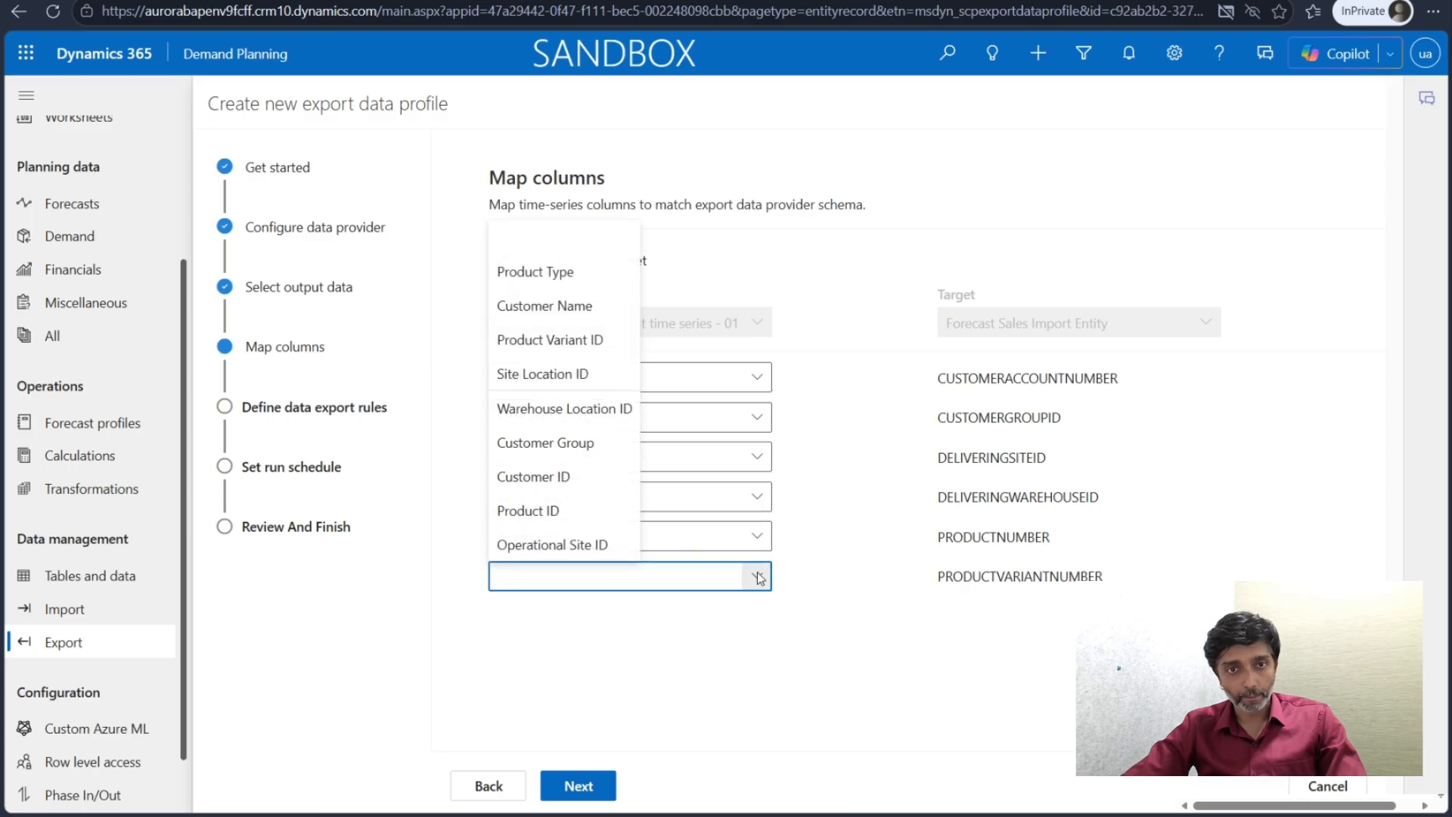
{"action": "left_click", "coordinate": [583, 351]}
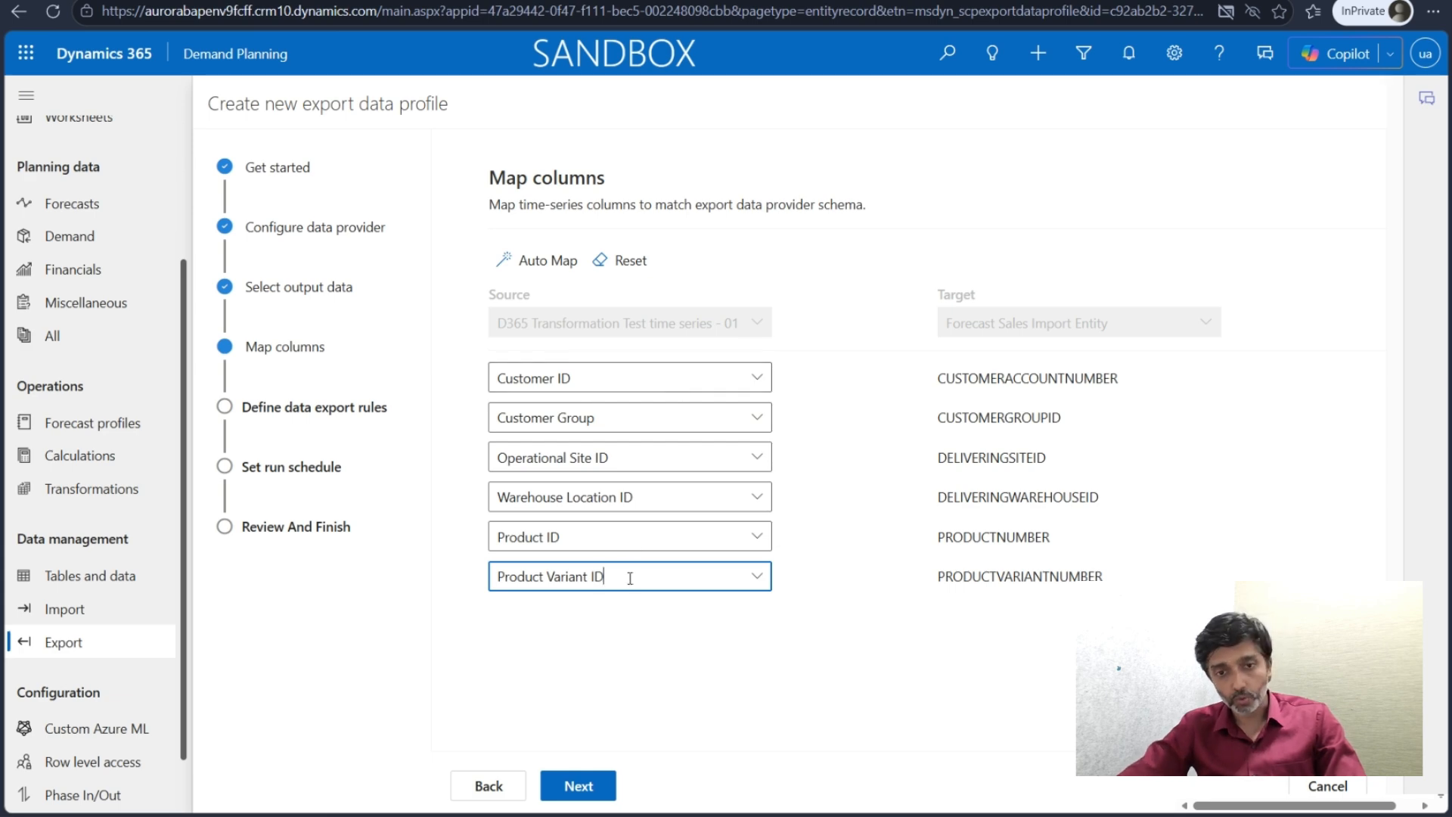
{"action": "left_click", "coordinate": [582, 771]}
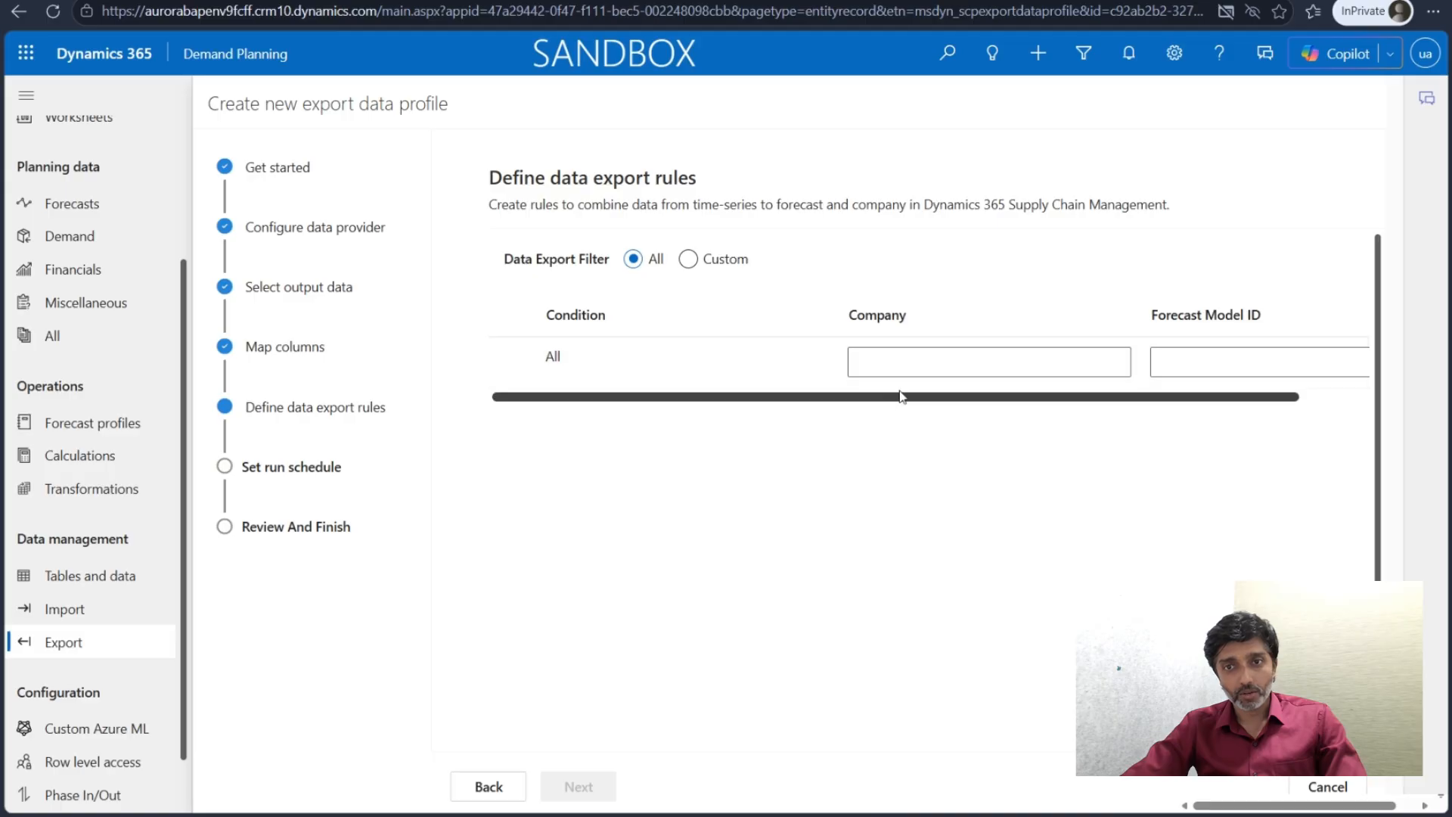
- Define the export rule for the All condition with company USMF and forecast model ID "Best Fit"
{"action": "left_click_drag", "start_coordinate": [834, 396], "coordinate": [931, 397]}
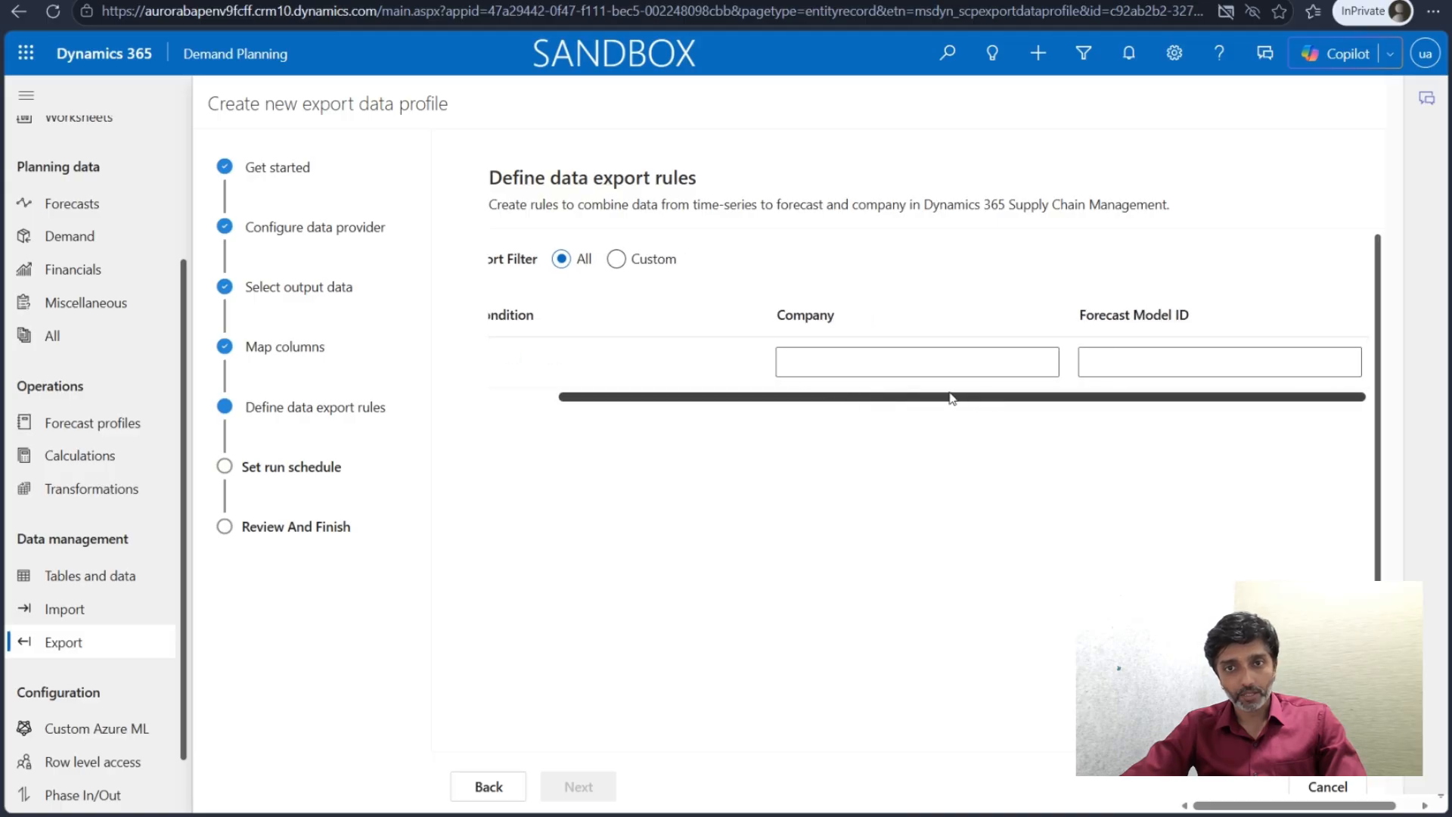
{"action": "left_click", "coordinate": [869, 367]}
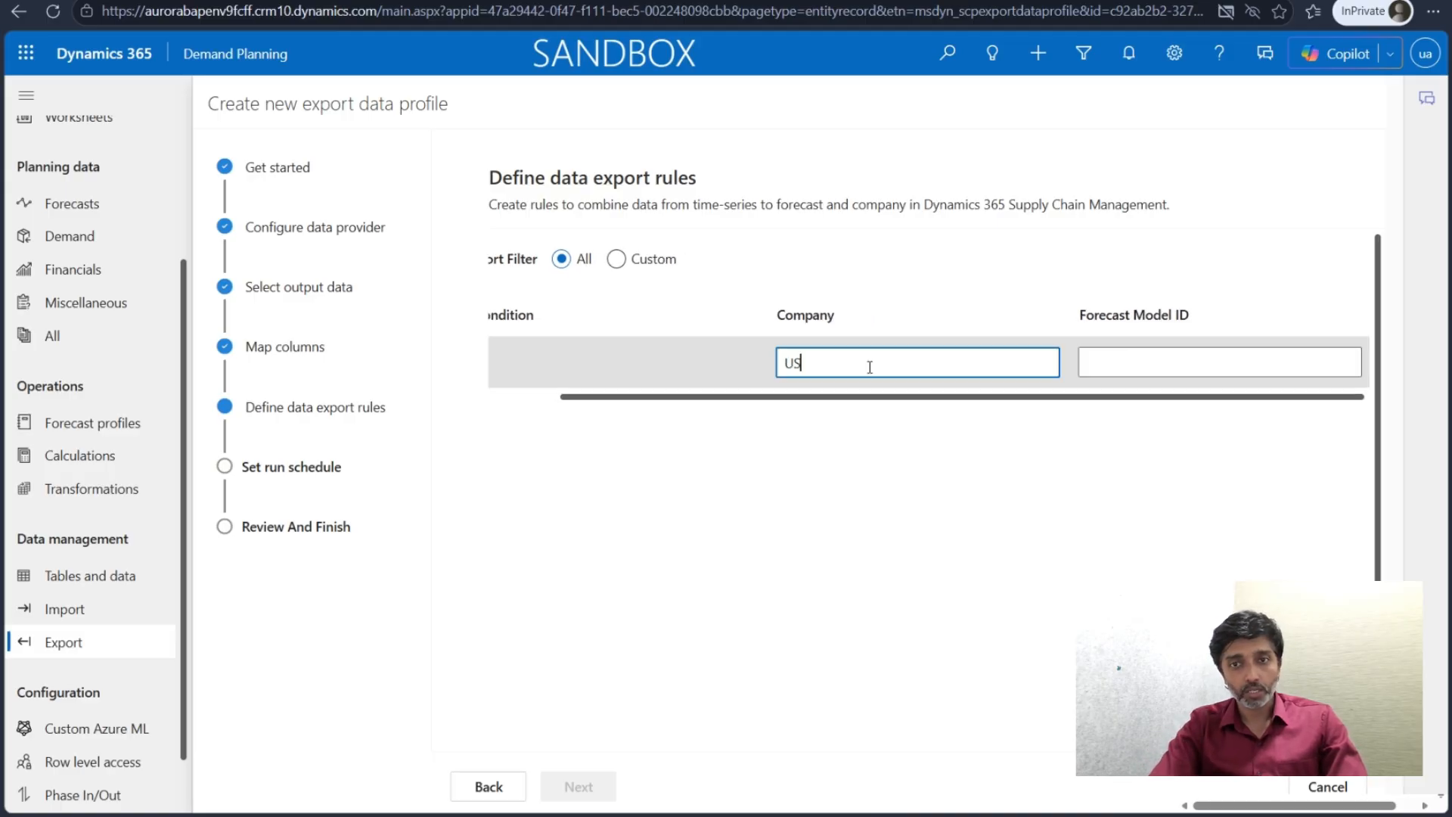
{"action": "key", "text": "Tab"}
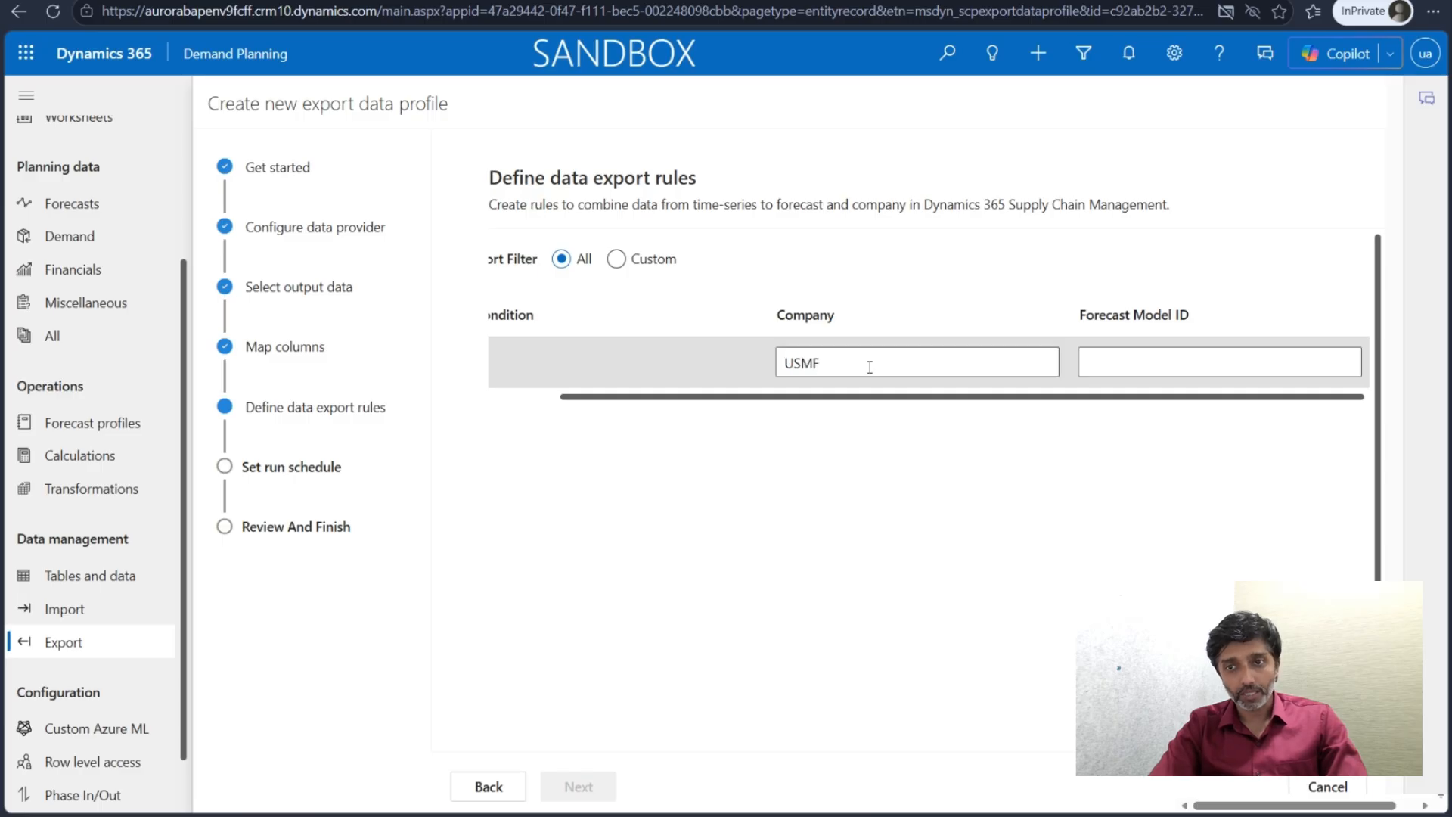
{"action": "left_click", "coordinate": [1128, 354]}
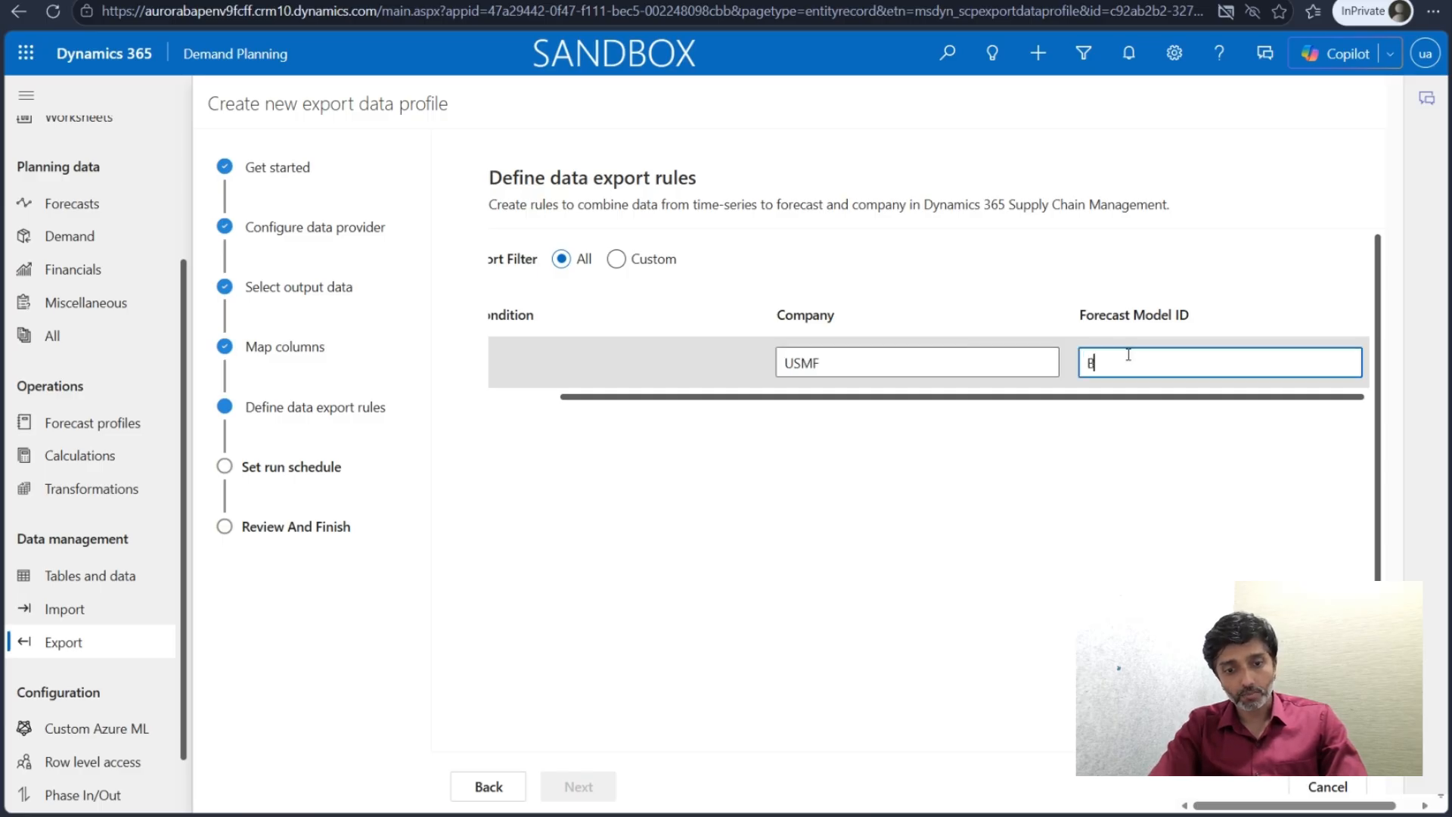
{"action": "type", "text": "Best Fit"}
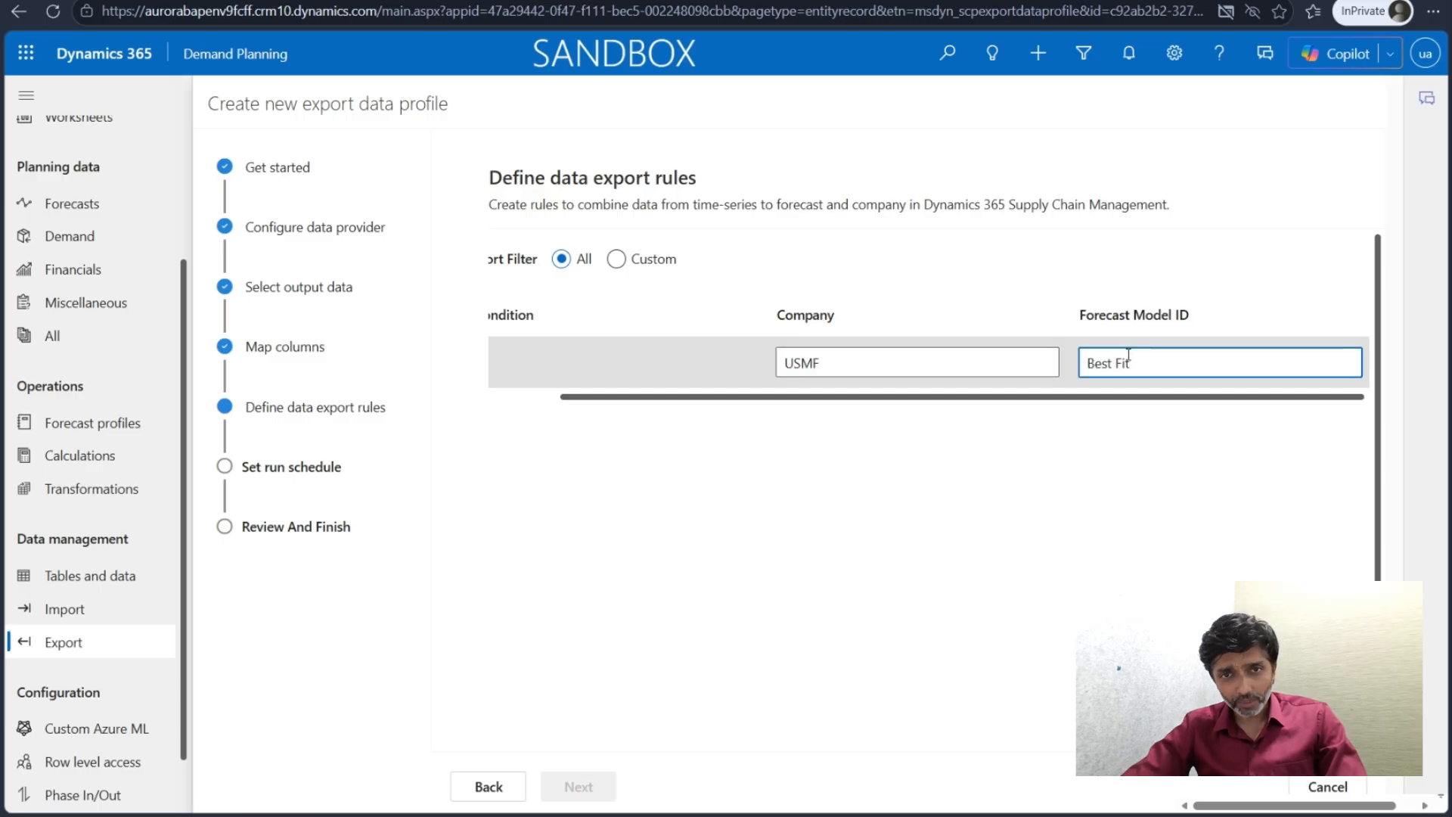
{"action": "left_click", "coordinate": [846, 443]}
{"action": "left_click_drag", "start_coordinate": [665, 398], "coordinate": [526, 391]}
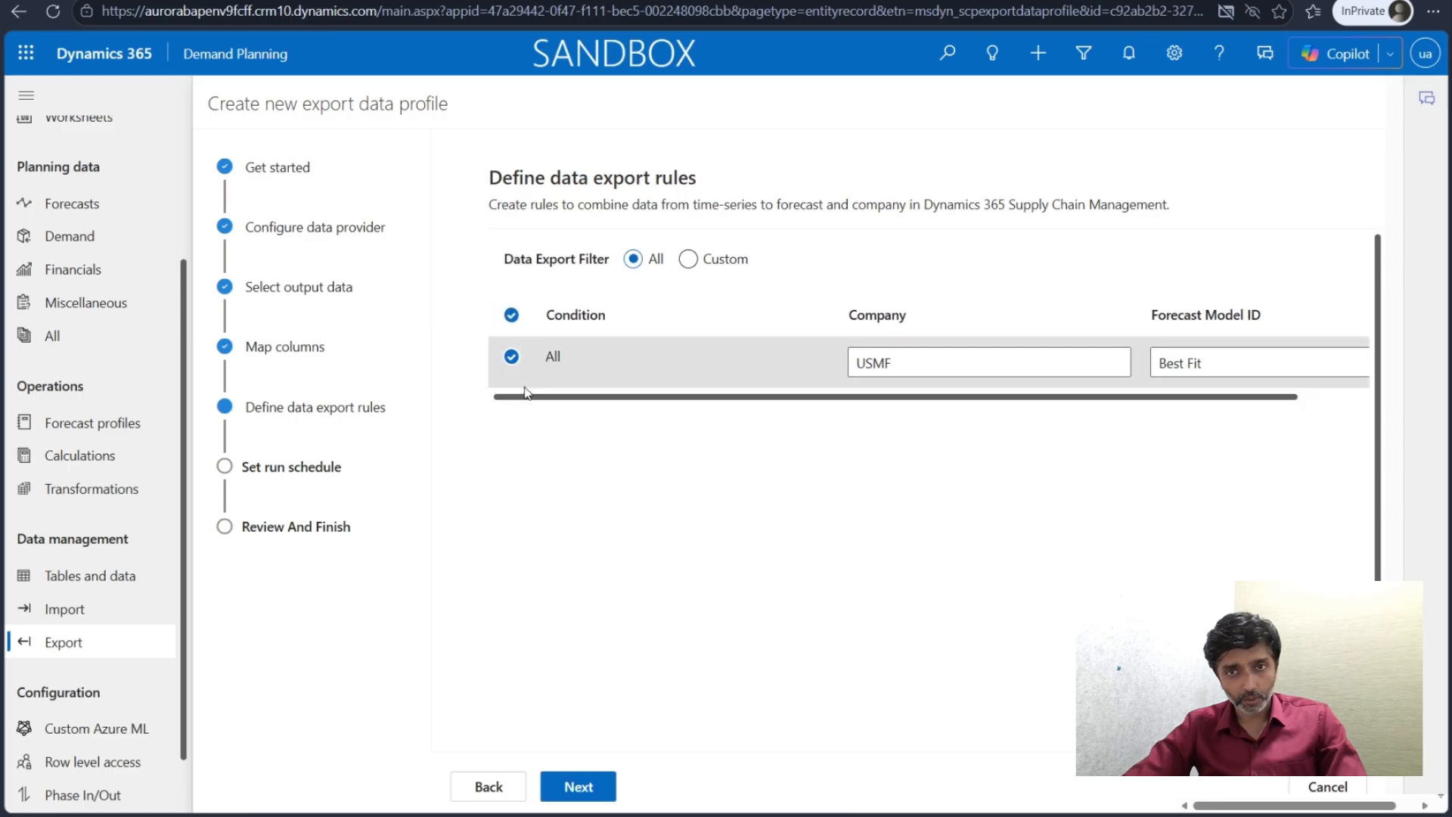
- Accept the export rule, leave the run schedule at None, and finish creating the export profile
{"action": "left_click", "coordinate": [571, 788]}
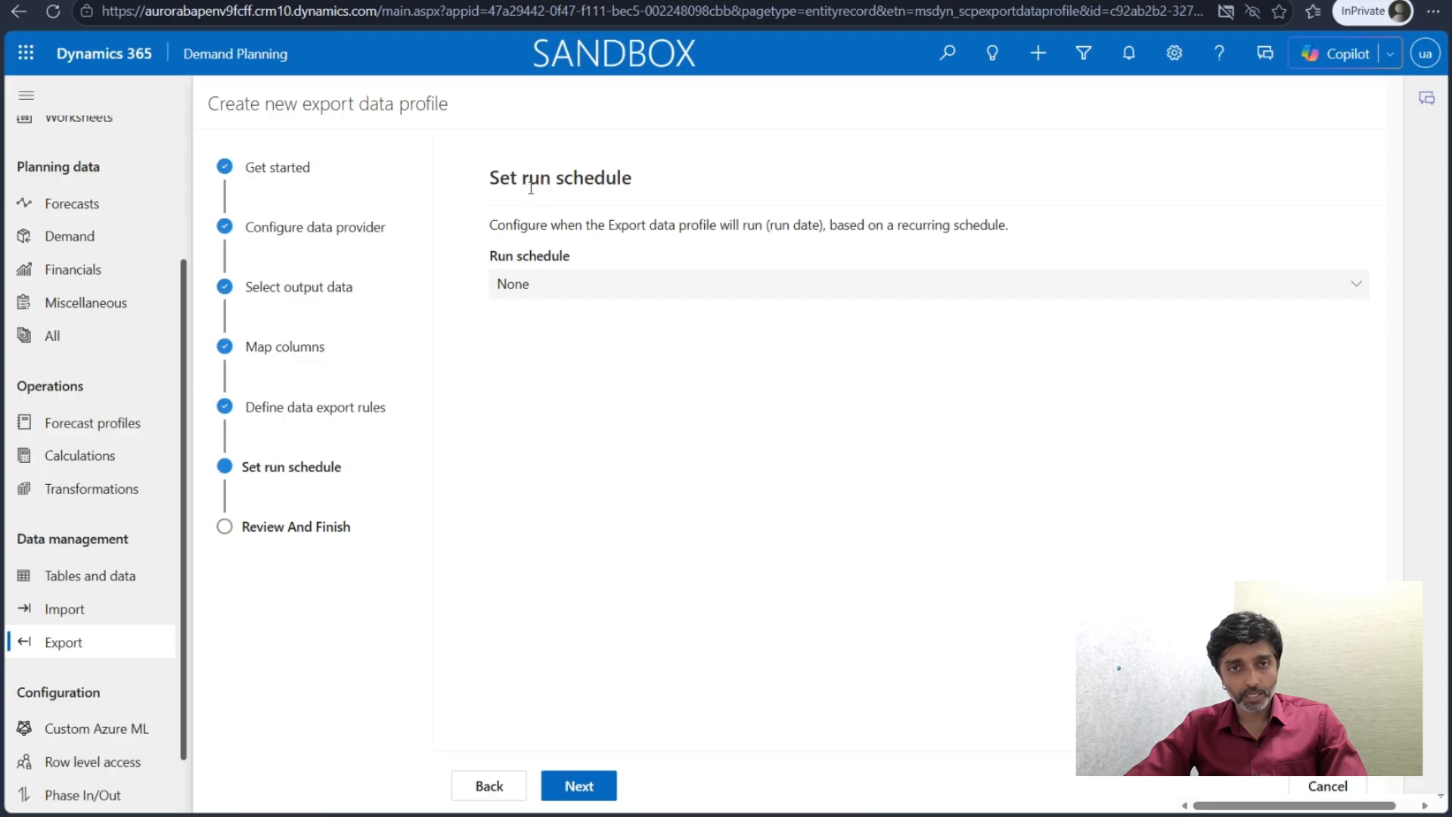
{"action": "left_click", "coordinate": [594, 790]}
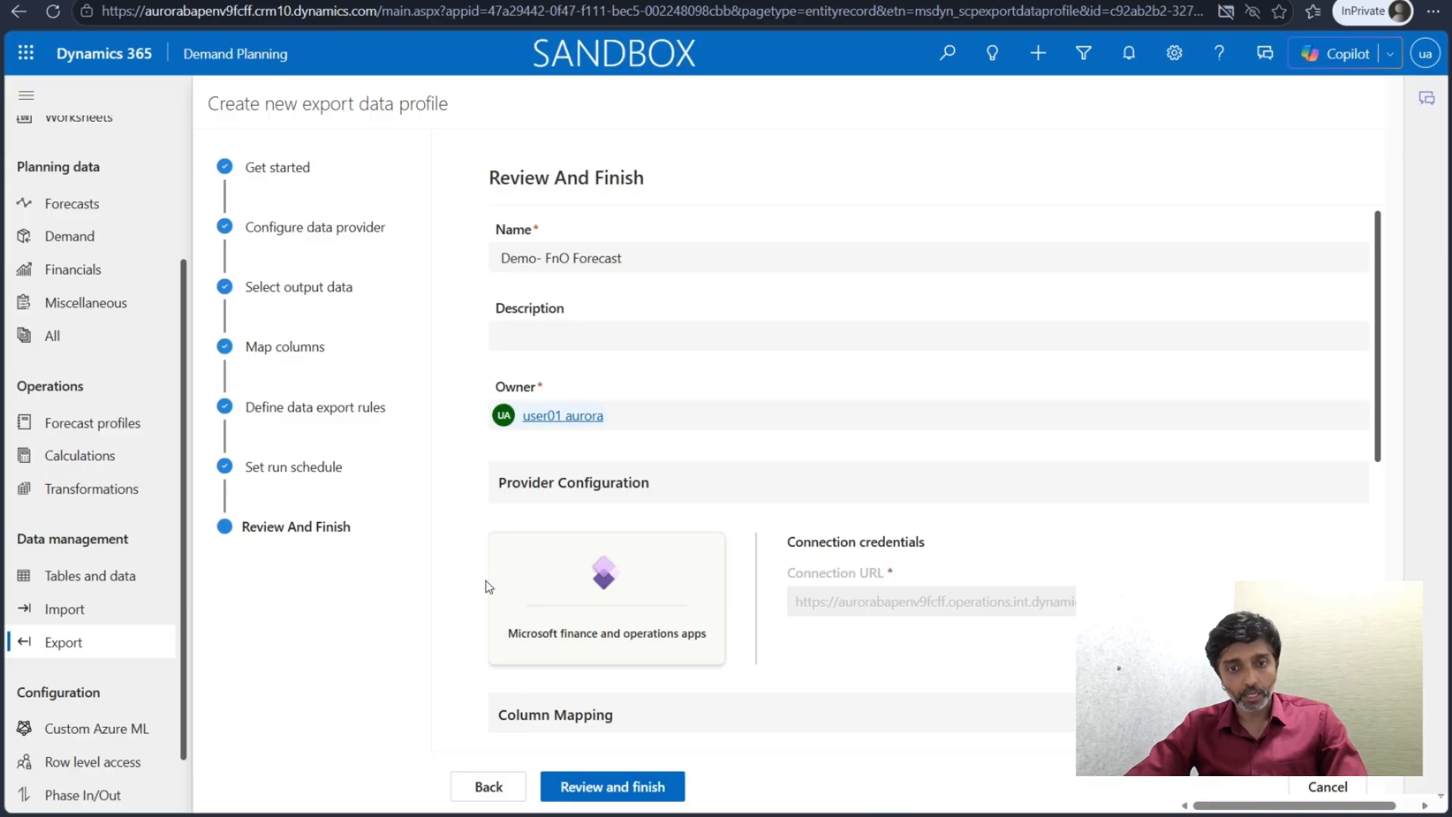
{"action": "left_click", "coordinate": [585, 796]}
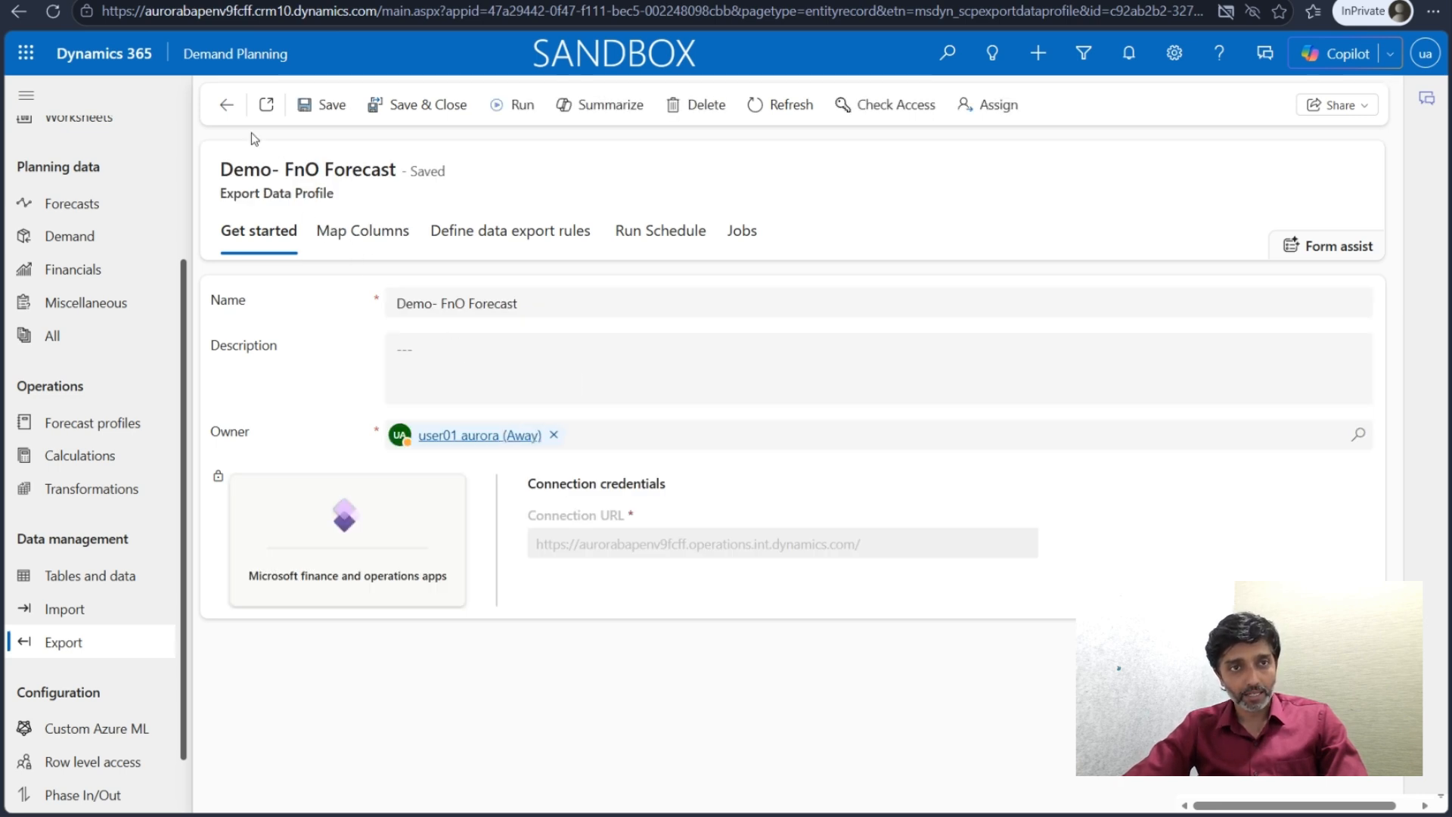
- Return to the list of active export data profiles and open "Demo- FnO Forecast"
{"action": "left_click", "coordinate": [98, 649]}
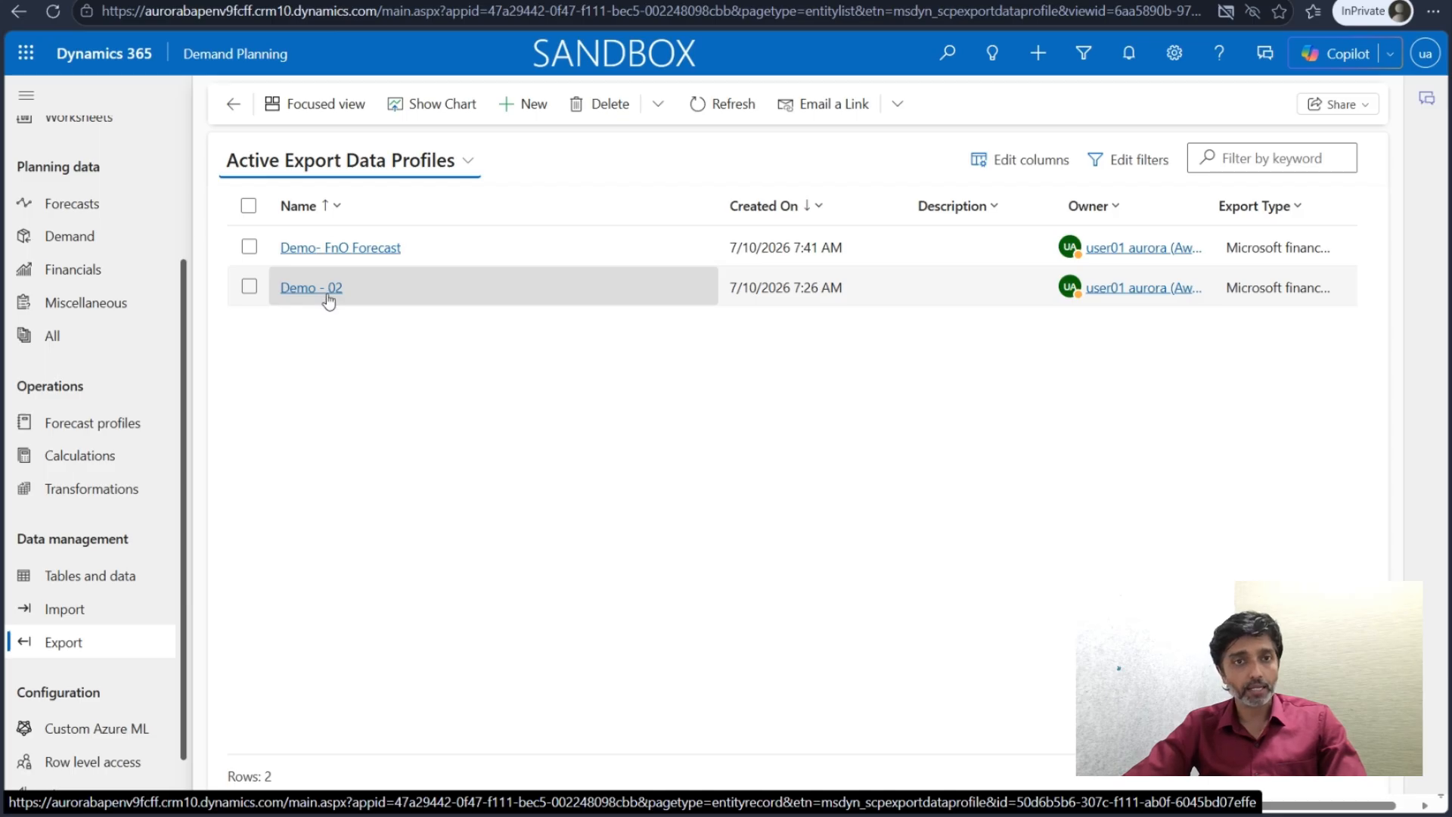
{"action": "left_click", "coordinate": [333, 250]}
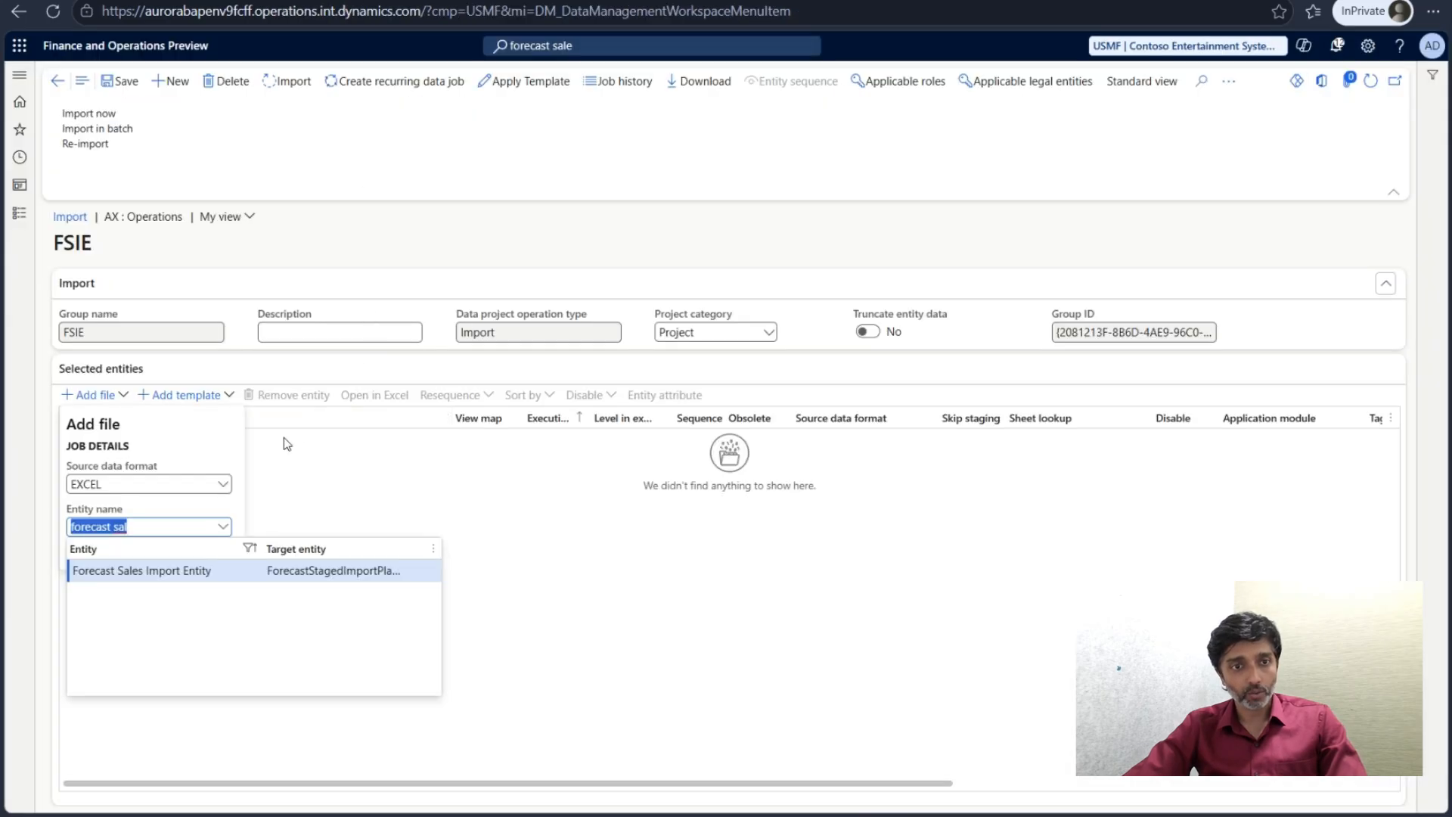
- Switch to Finance and Operations, dismiss the entity search in the unfinished file entry, and delete the FSIE import project
{"action": "left_click", "coordinate": [227, 336]}
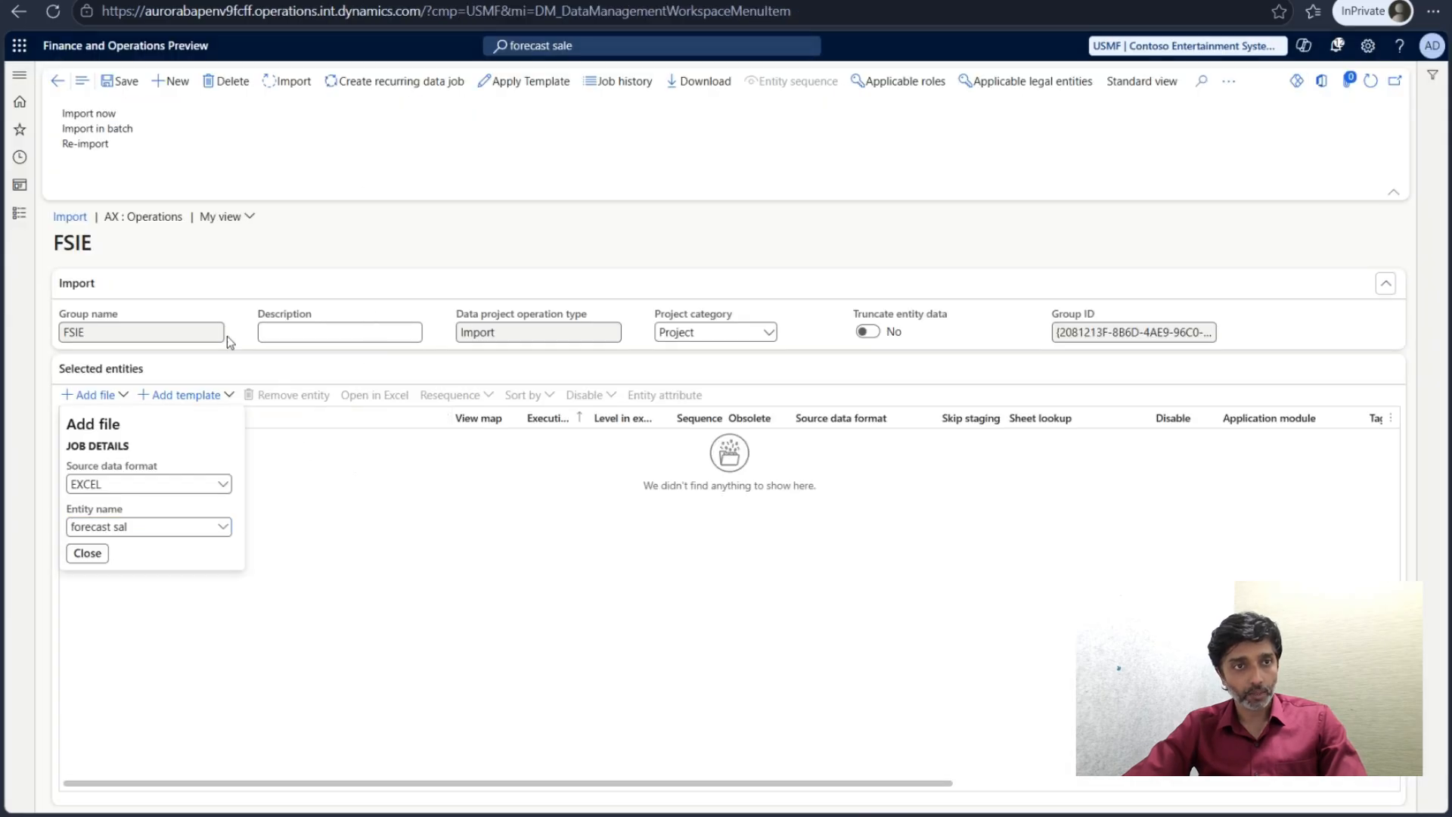
{"action": "left_click", "coordinate": [233, 106]}
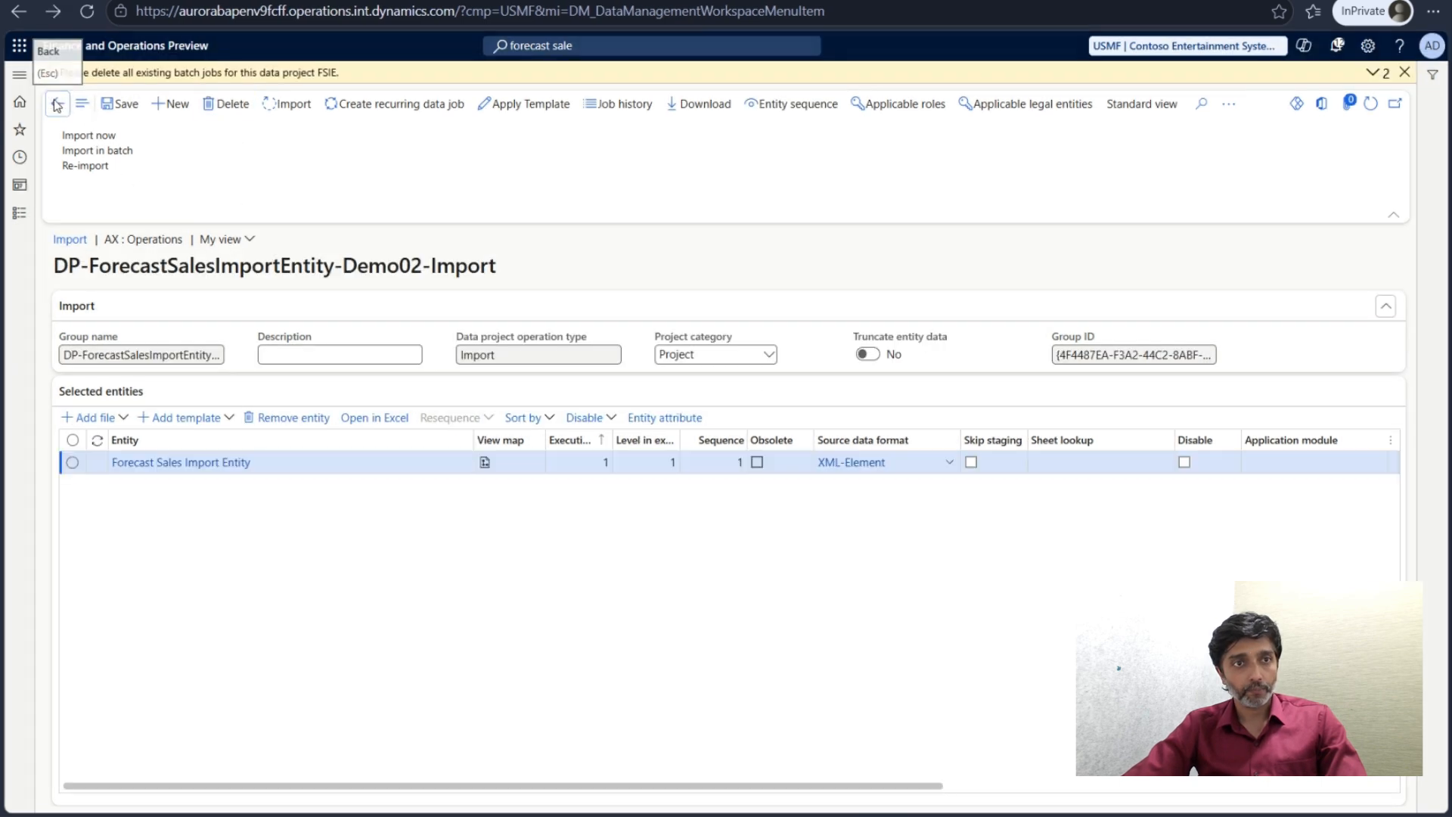
- Return from the import project to the Data management workspace and refresh the list of import projects
{"action": "left_click", "coordinate": [56, 102]}
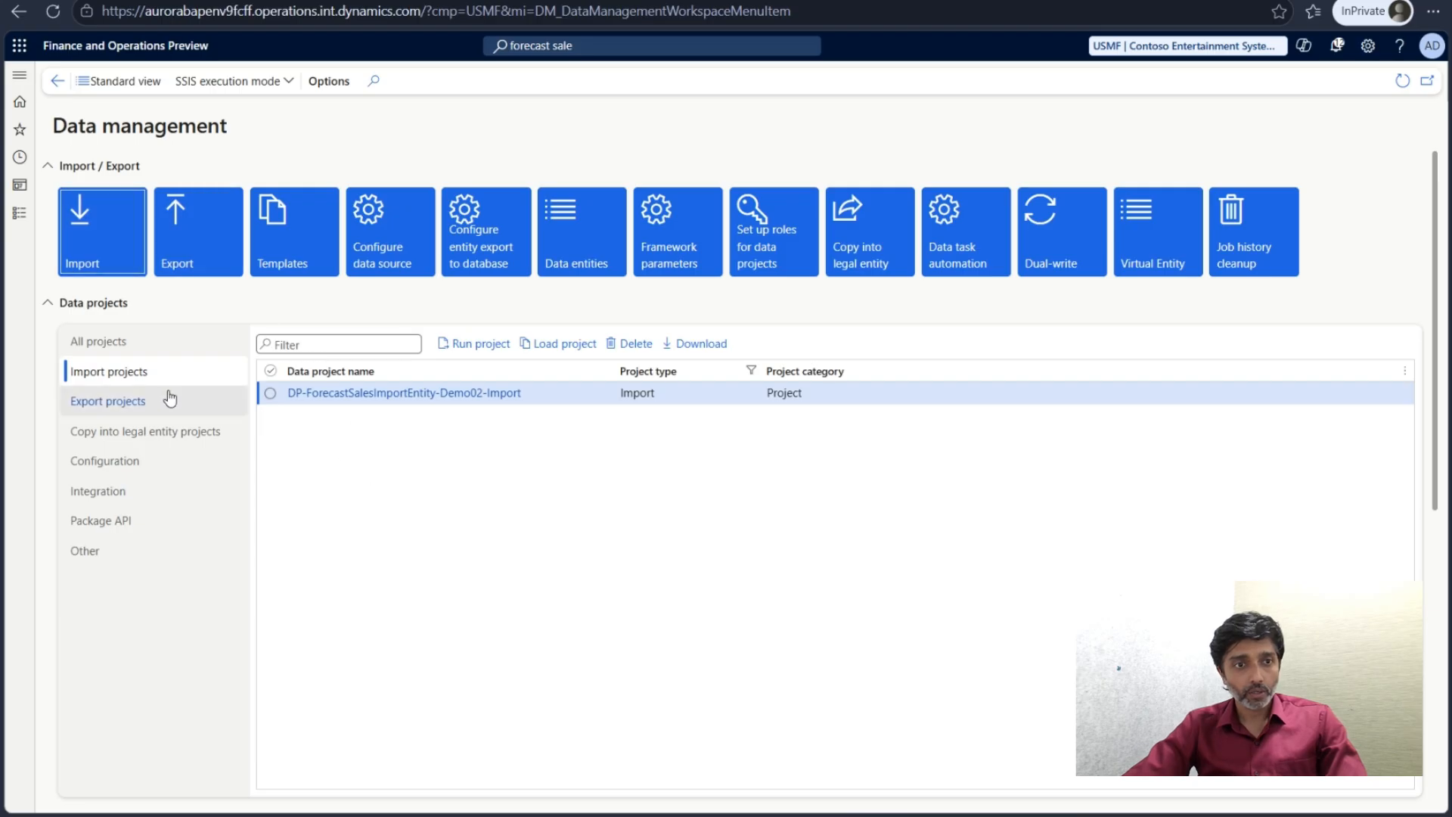
{"action": "left_click", "coordinate": [145, 370]}
{"action": "left_click", "coordinate": [1404, 85]}
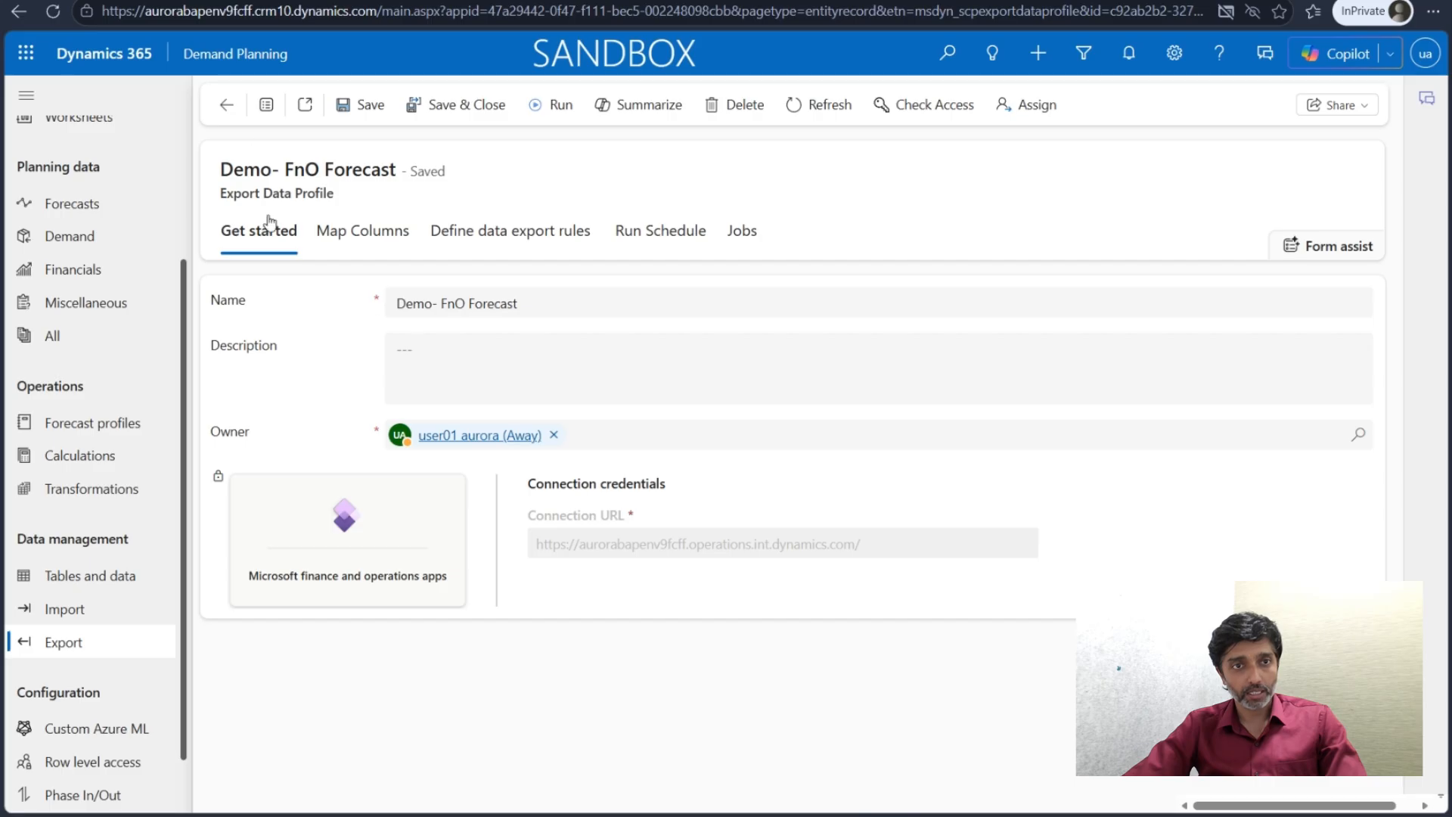
- Switch to Demand Planning, return to the active export data profiles, and open "Demo- FnO Forecast"
{"action": "left_click", "coordinate": [227, 110]}
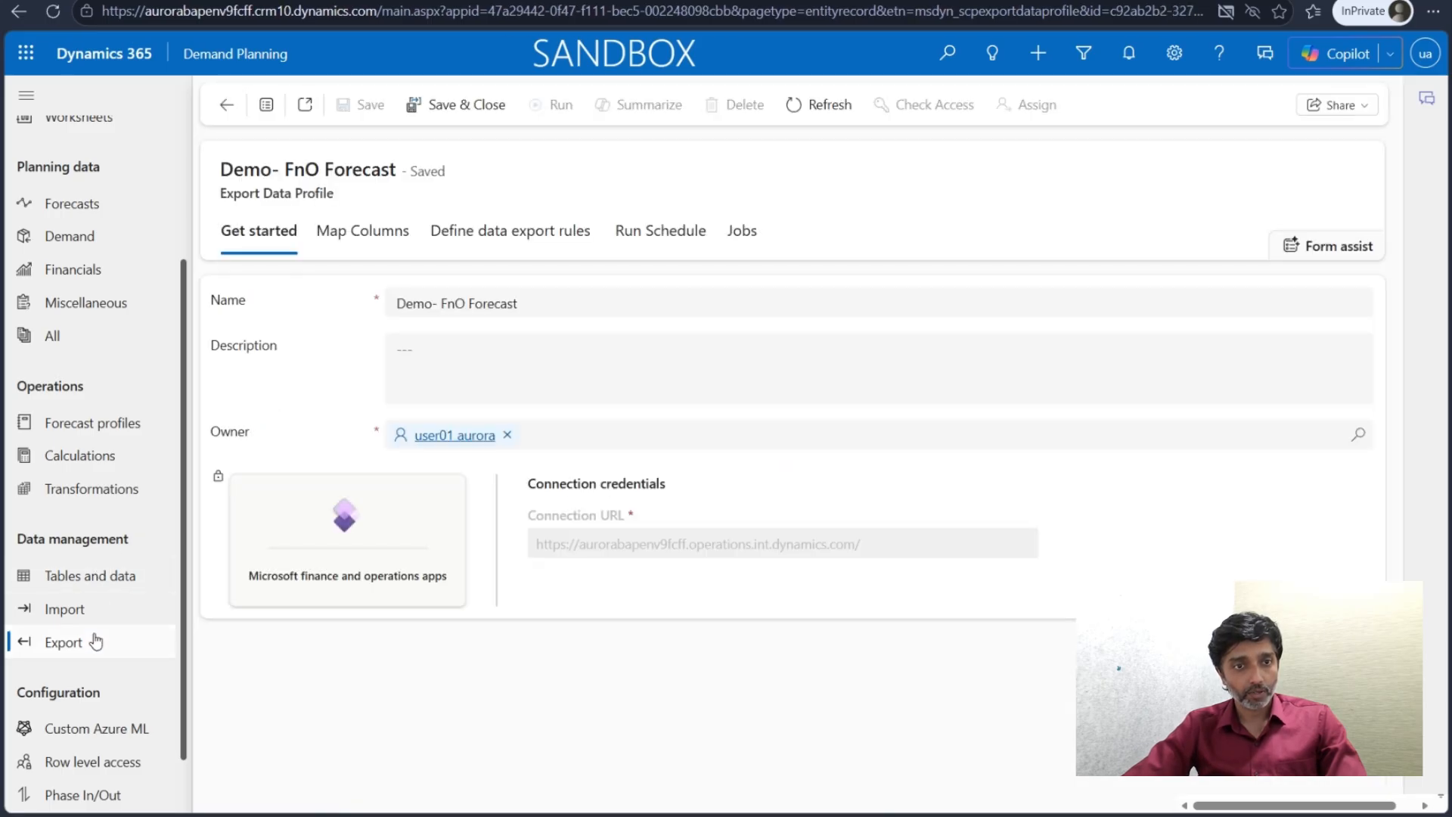
{"action": "left_click", "coordinate": [96, 639]}
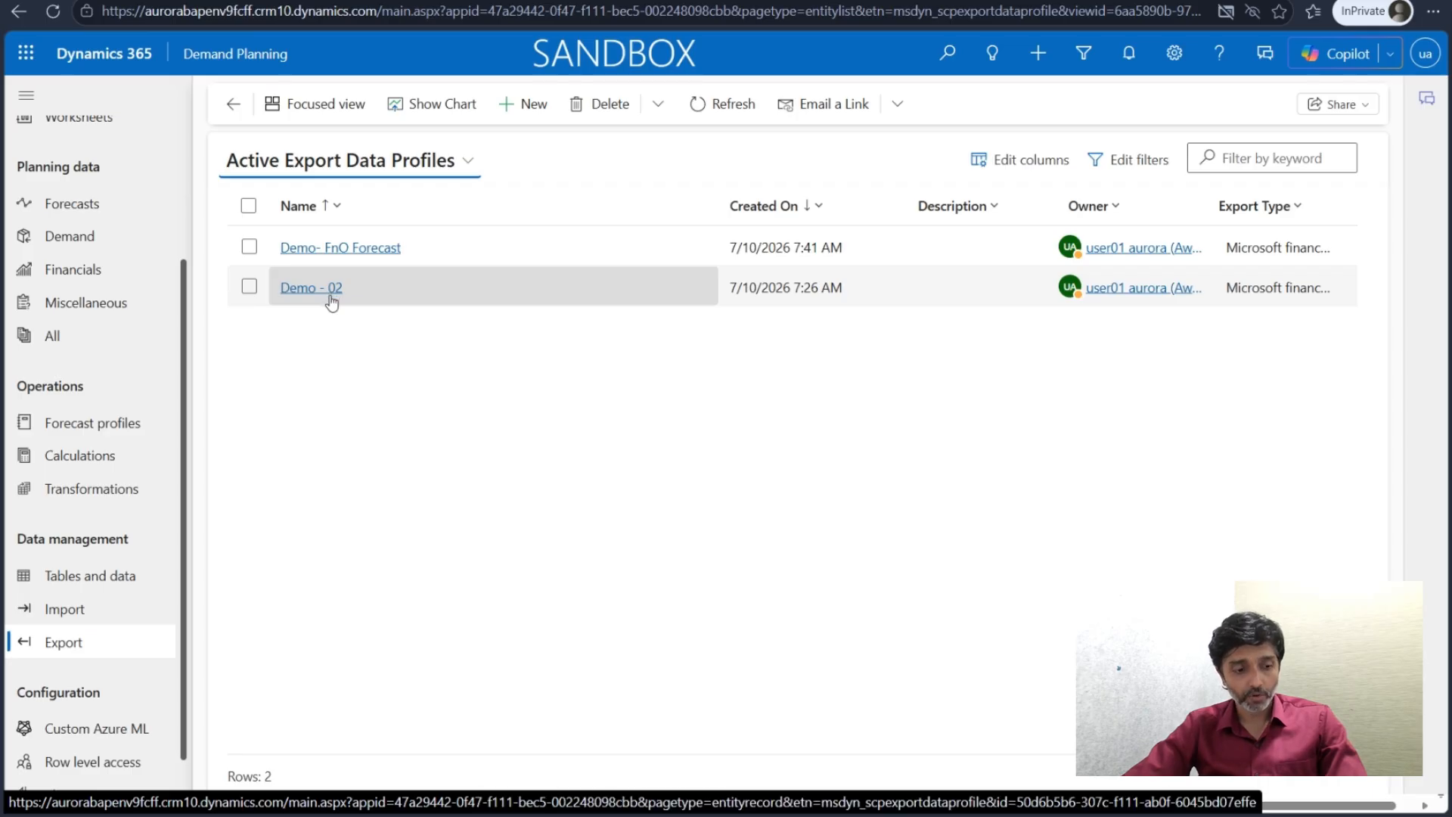
{"action": "left_click", "coordinate": [329, 297]}
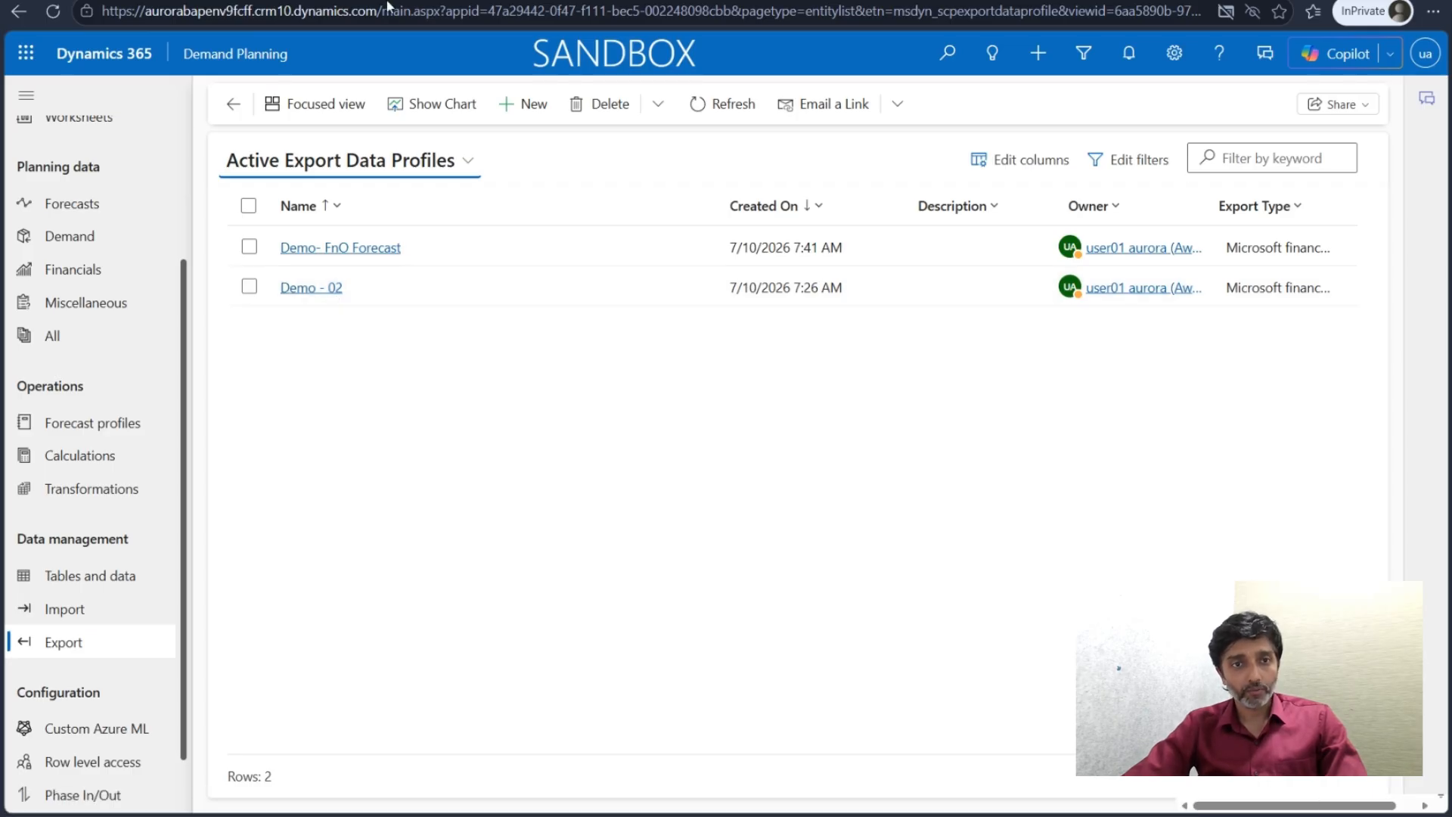
{"action": "left_click", "coordinate": [362, 255]}
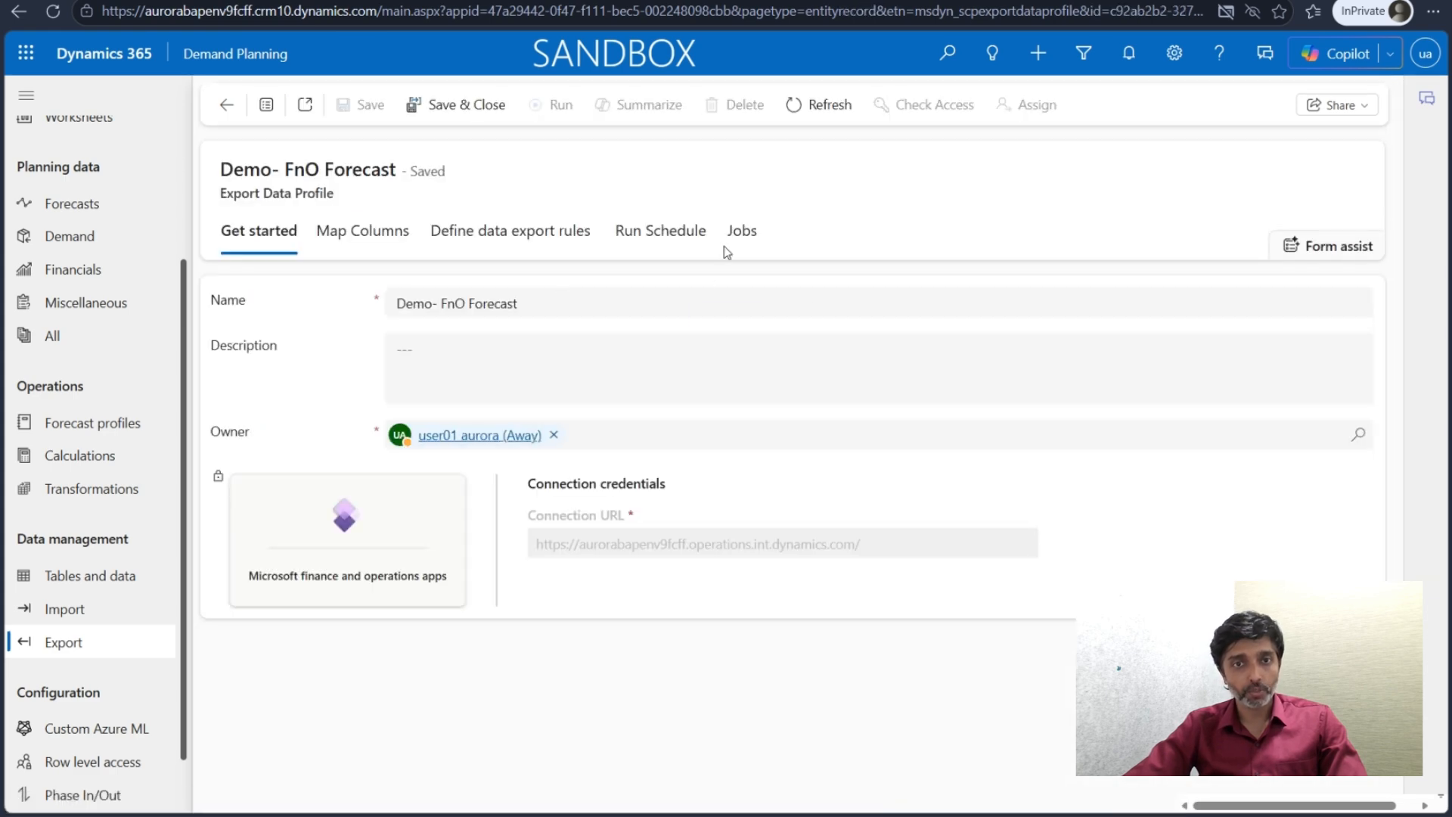
- Review the "Demo- FnO Forecast" profile's column mapping, export rules and jobs, and run the export
{"action": "left_click", "coordinate": [743, 235]}
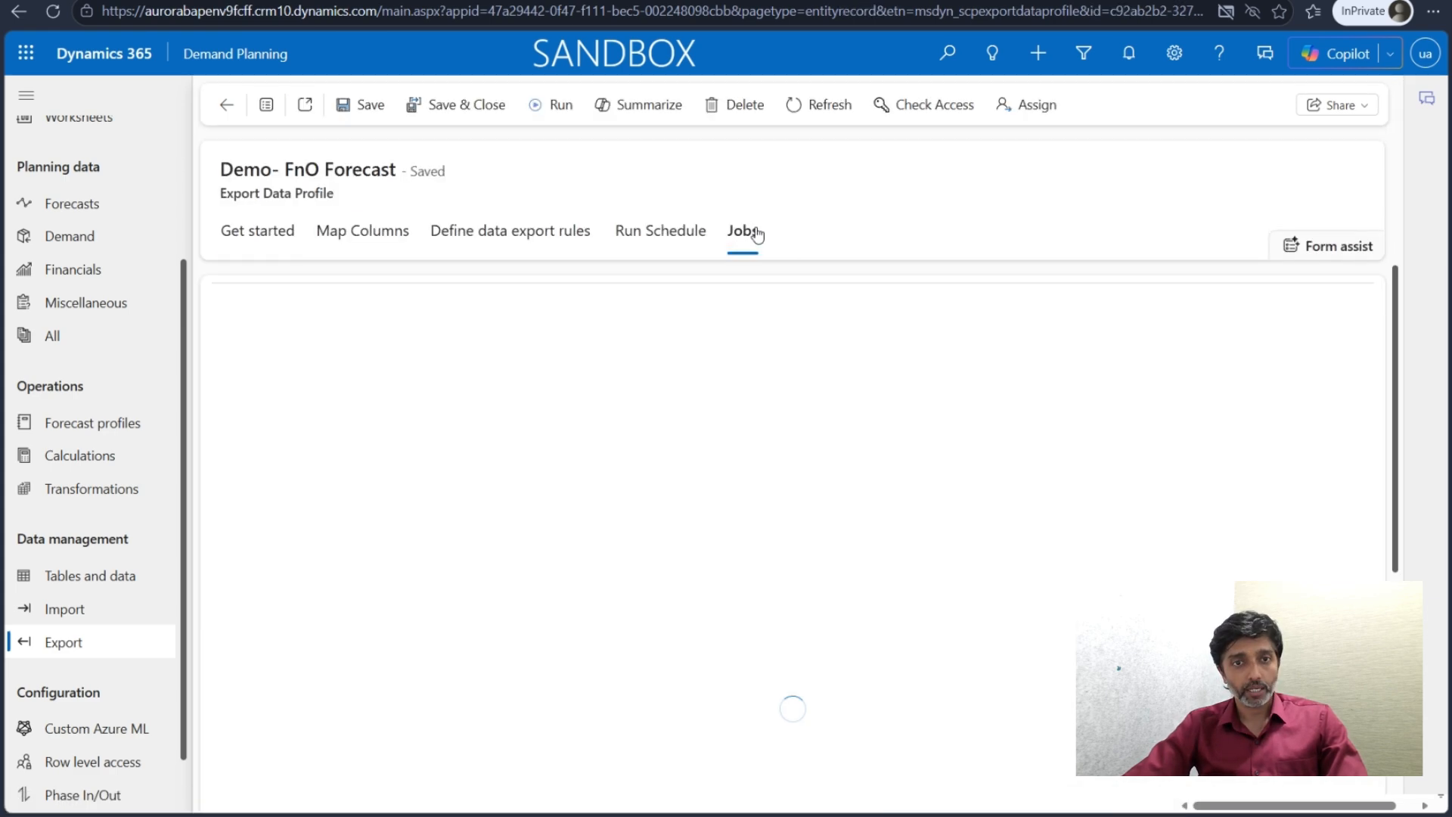
{"action": "left_click", "coordinate": [413, 242]}
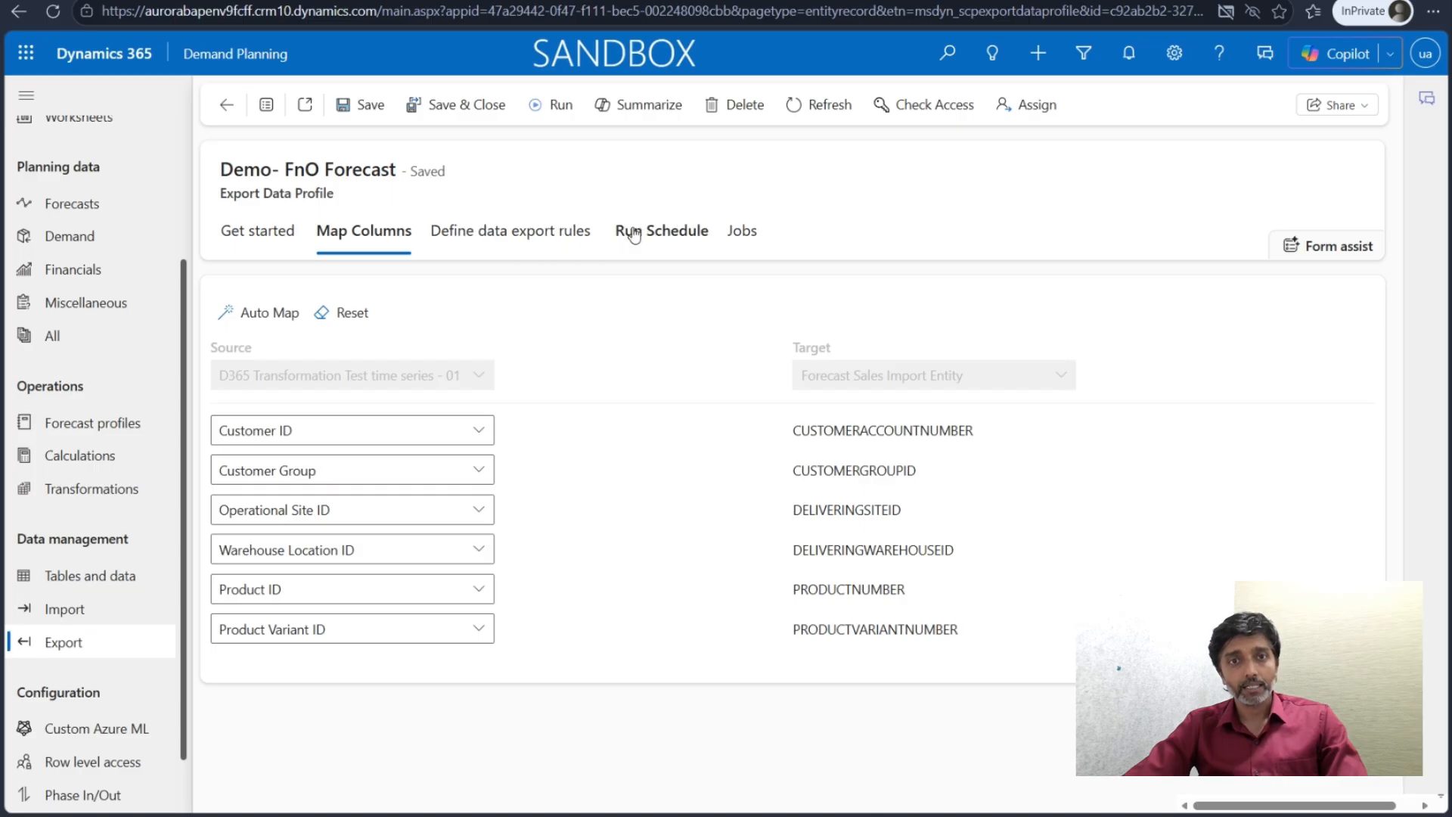
{"action": "left_click", "coordinate": [569, 234]}
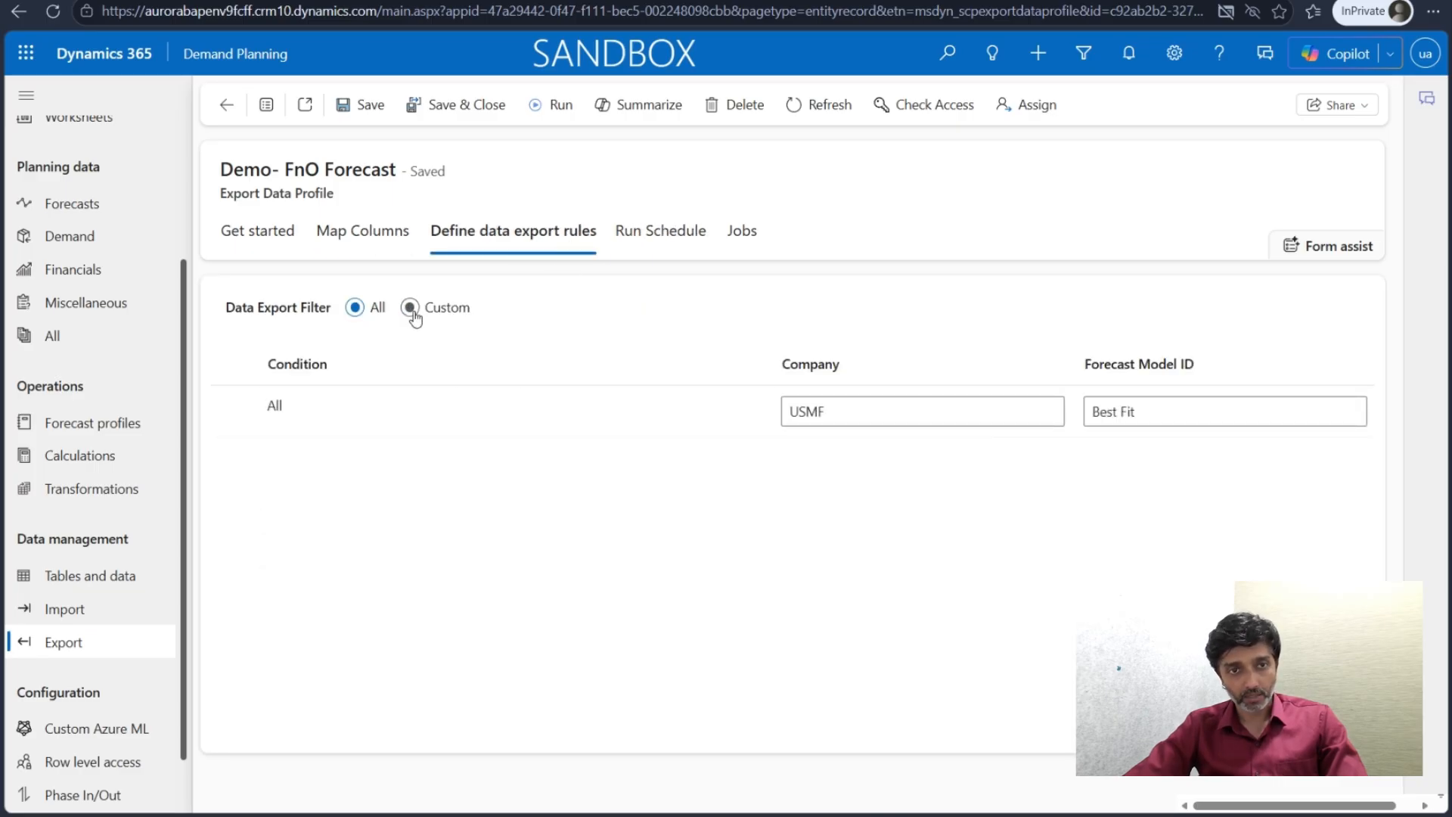
{"action": "left_click", "coordinate": [735, 236]}
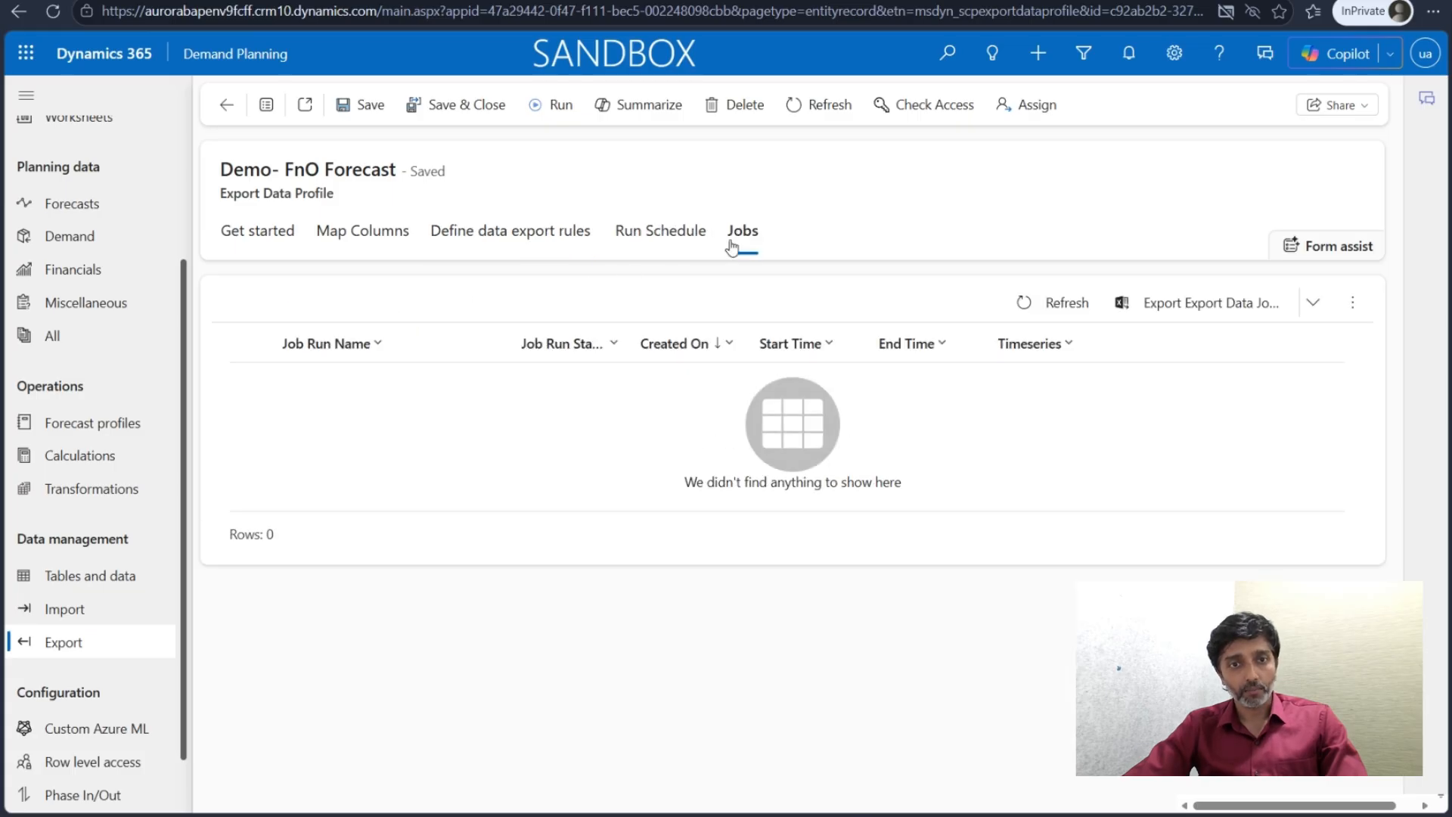
{"action": "left_click", "coordinate": [548, 110]}
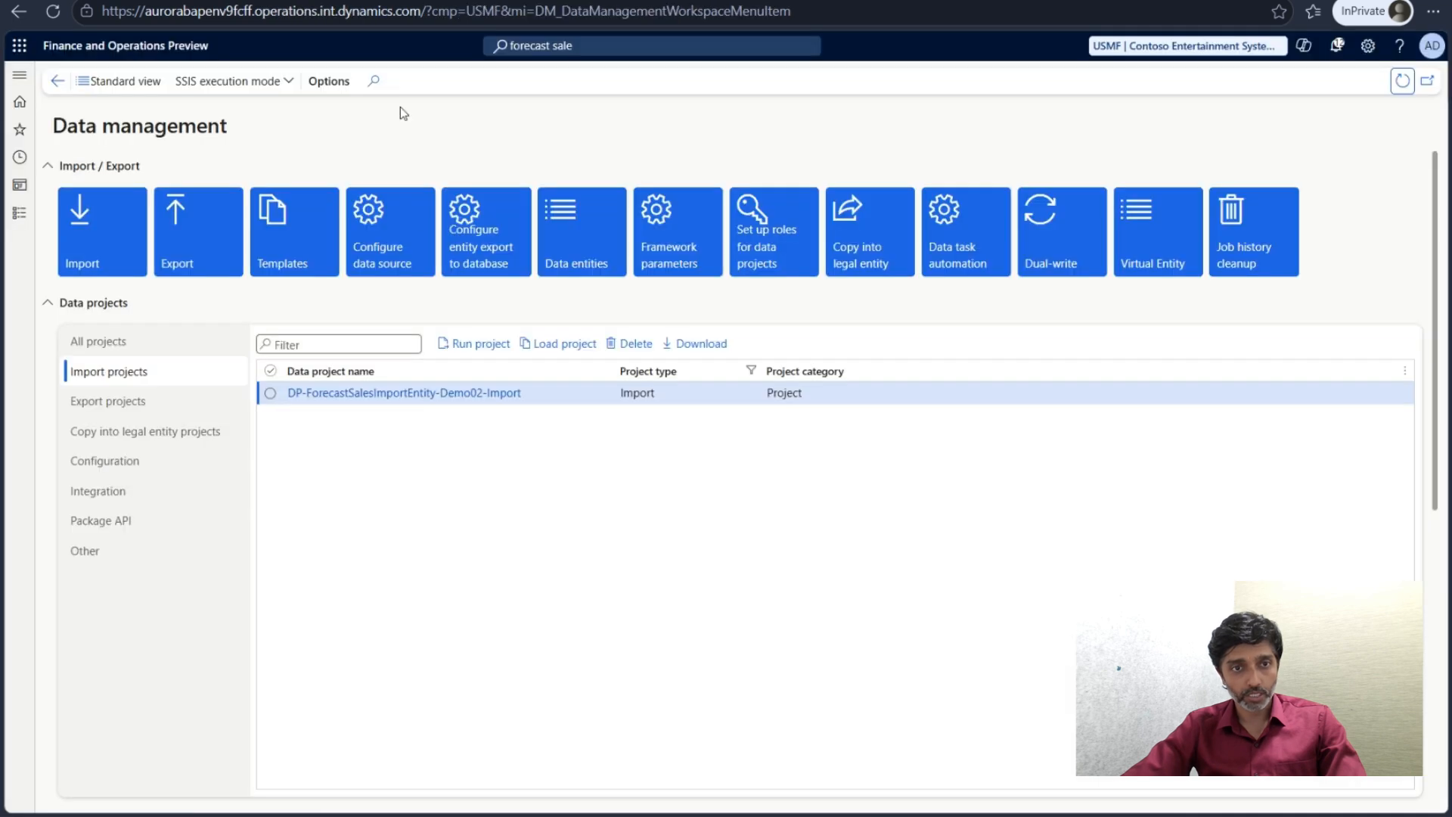
- Check the import projects in Finance and Operations for the new export, and refresh the export profile's job list in Demand Planning
{"action": "left_click", "coordinate": [1394, 85]}
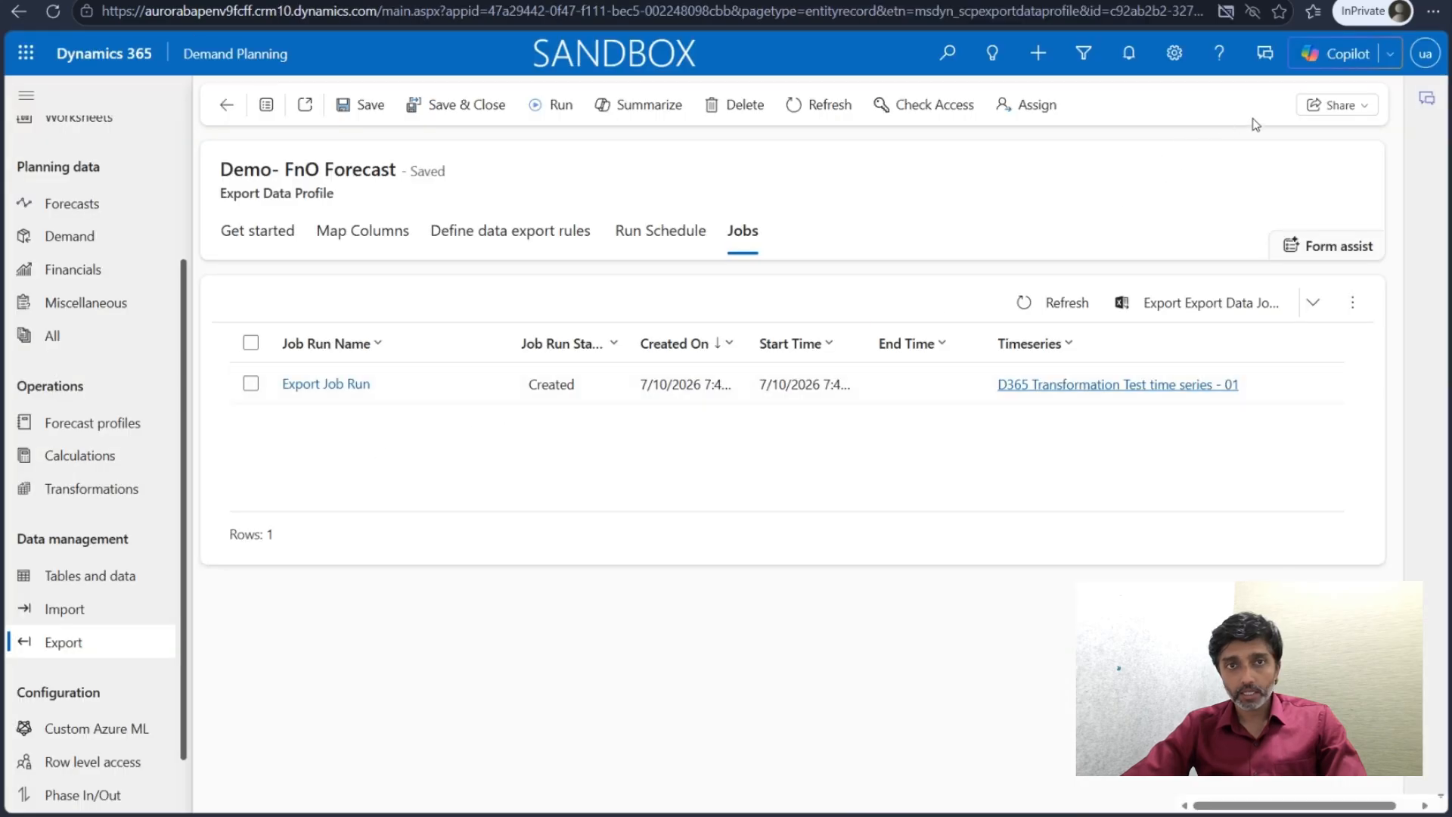
{"action": "left_click", "coordinate": [1054, 308]}
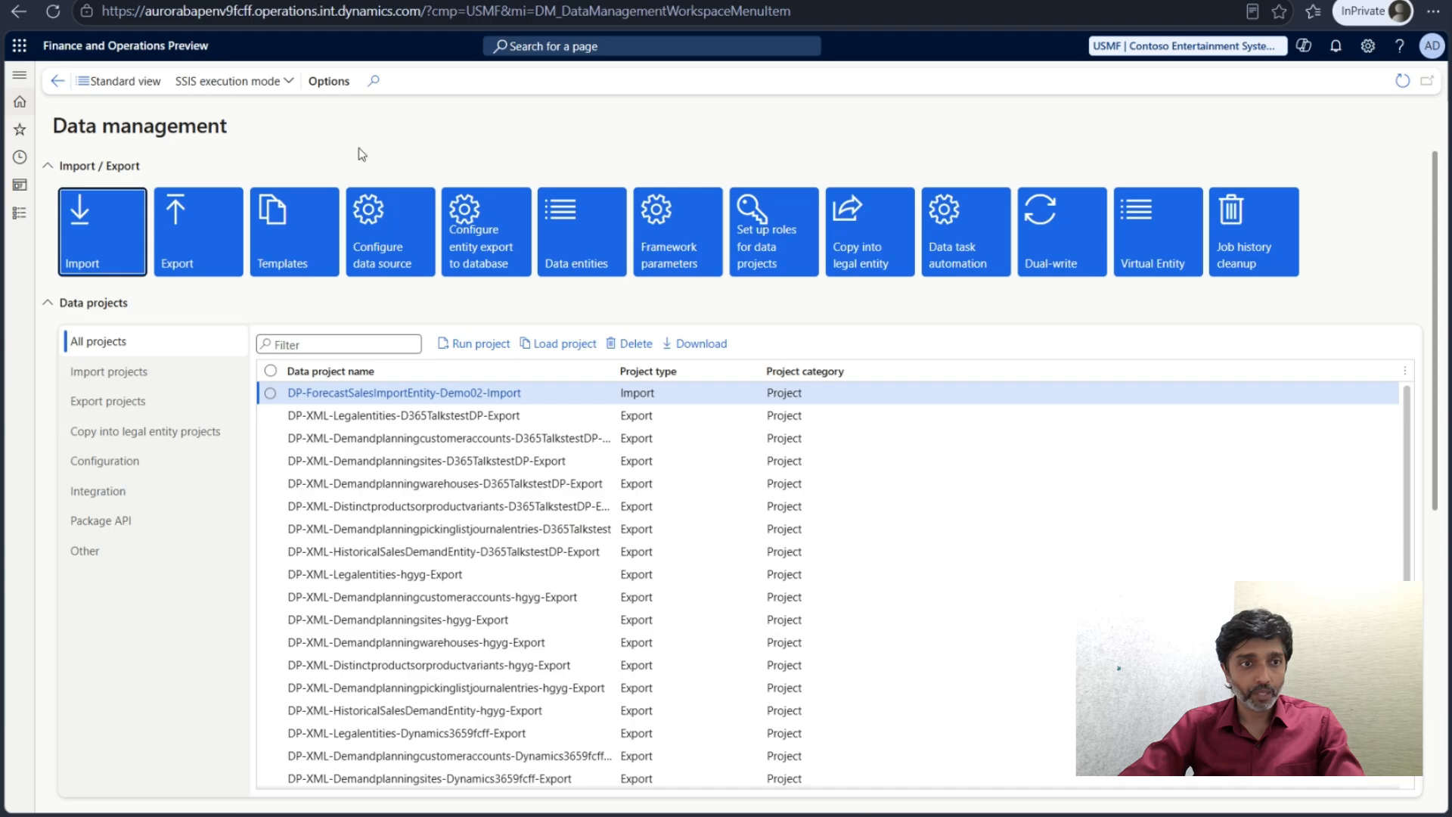
{"action": "left_click", "coordinate": [146, 370]}
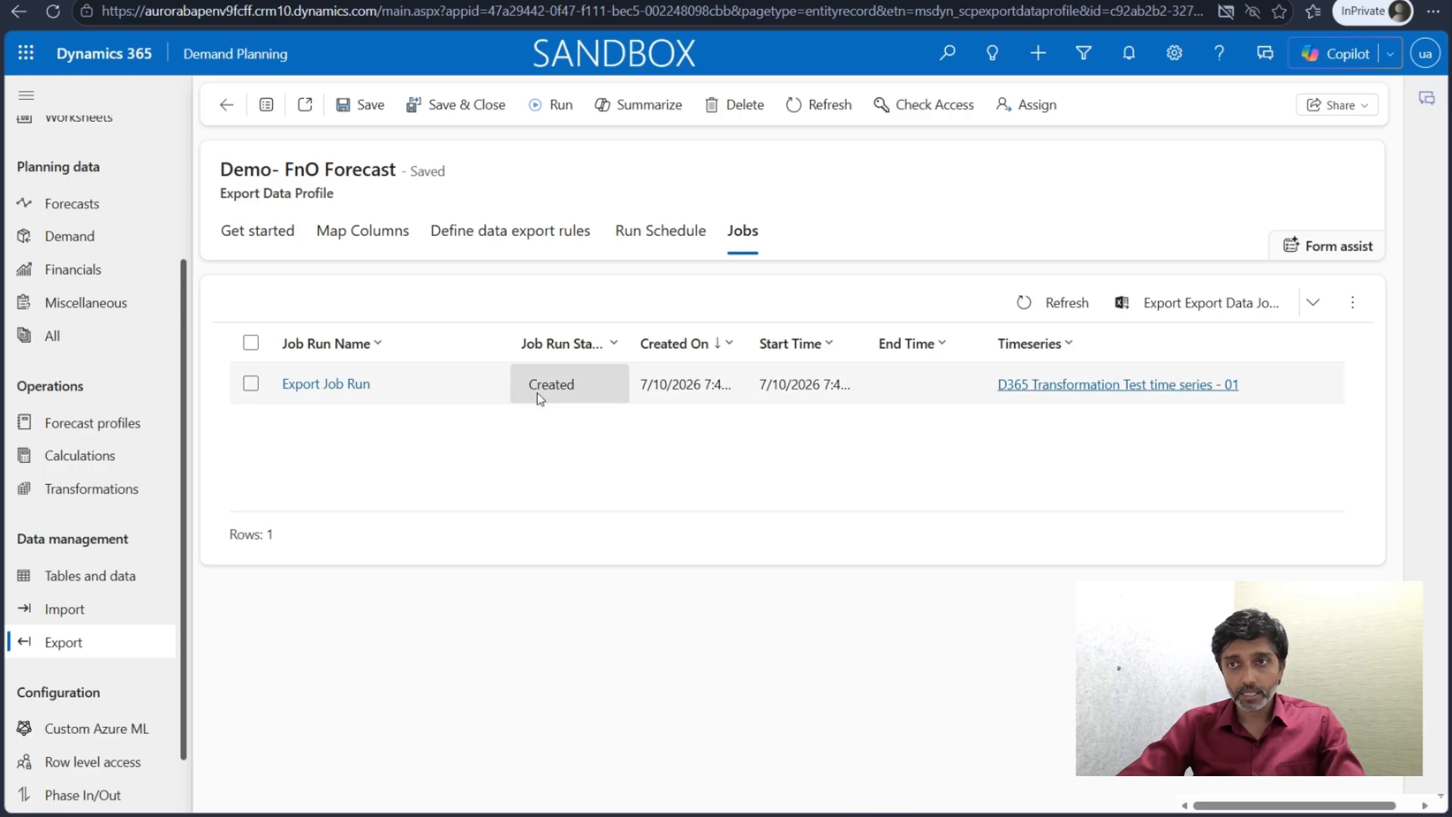
- Switch to Demand Planning, refresh the export profile and its job runs, and widen the Job Run Status column
{"action": "left_click", "coordinate": [820, 104]}
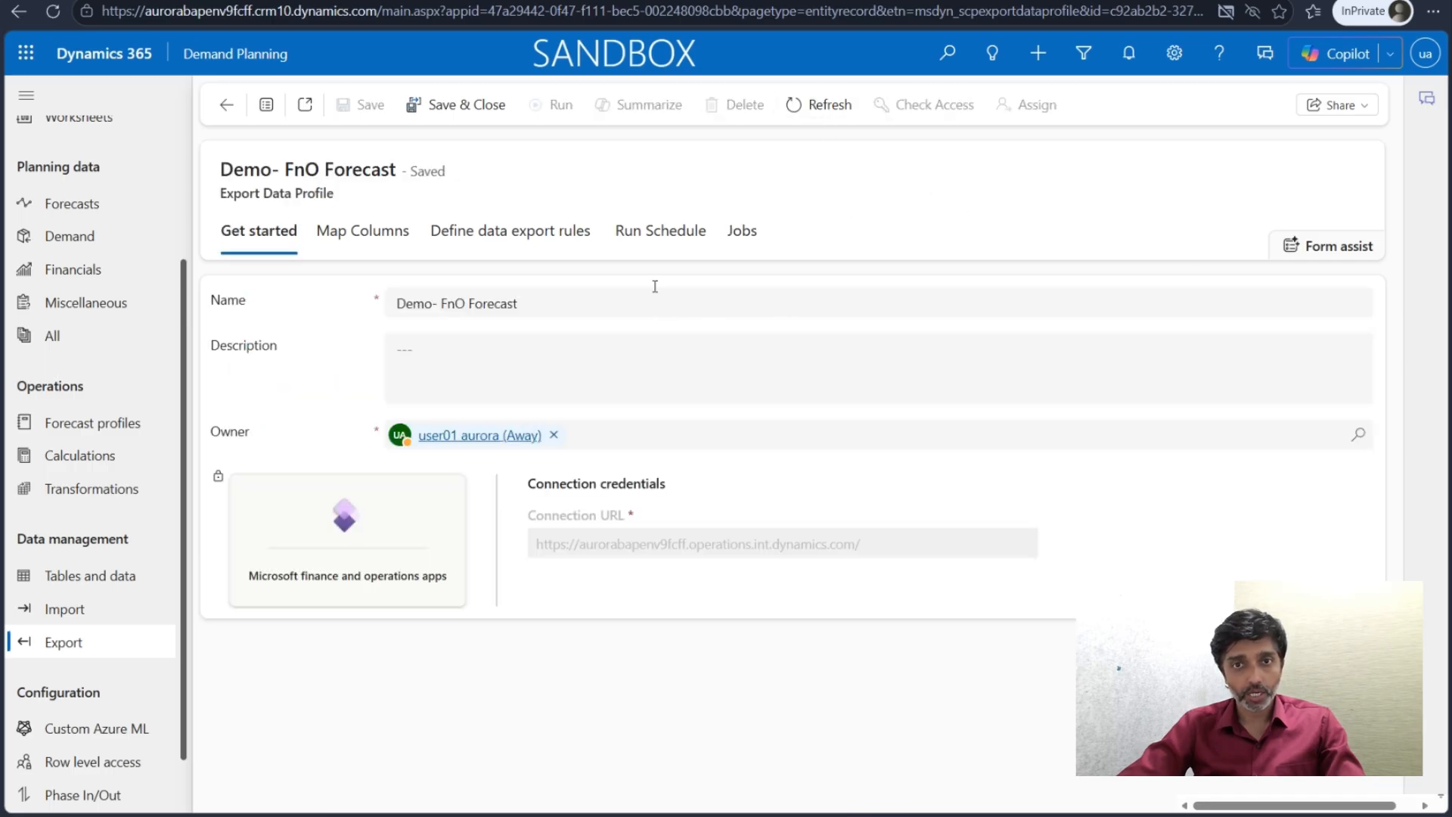
{"action": "left_click", "coordinate": [745, 236]}
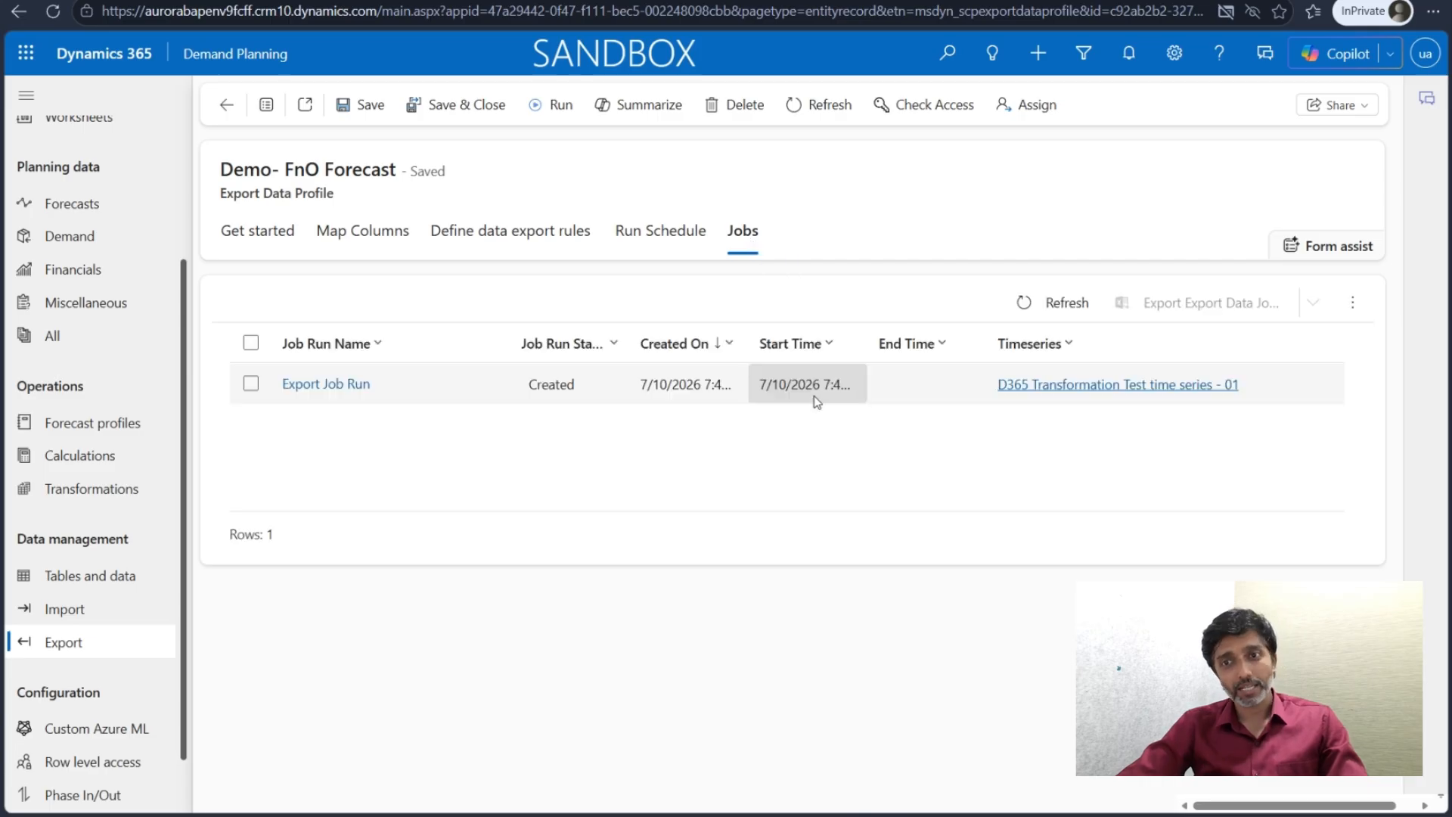
{"action": "left_click", "coordinate": [1023, 306]}
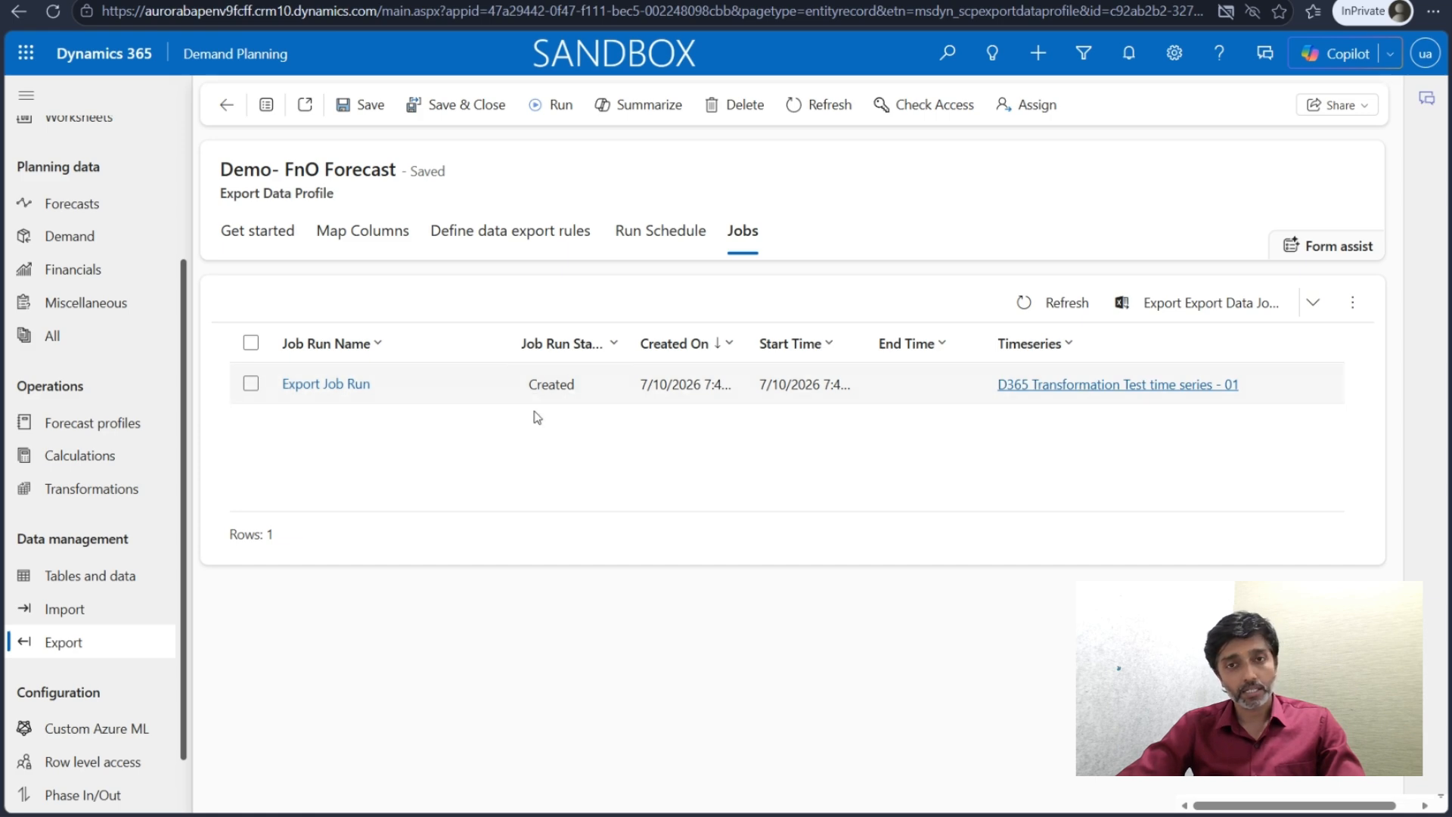
{"action": "mouse_move", "coordinate": [629, 338]}
{"action": "left_mouse_down"}
{"action": "mouse_move", "coordinate": [683, 340]}
{"action": "mouse_move", "coordinate": [650, 341]}
{"action": "left_mouse_up"}
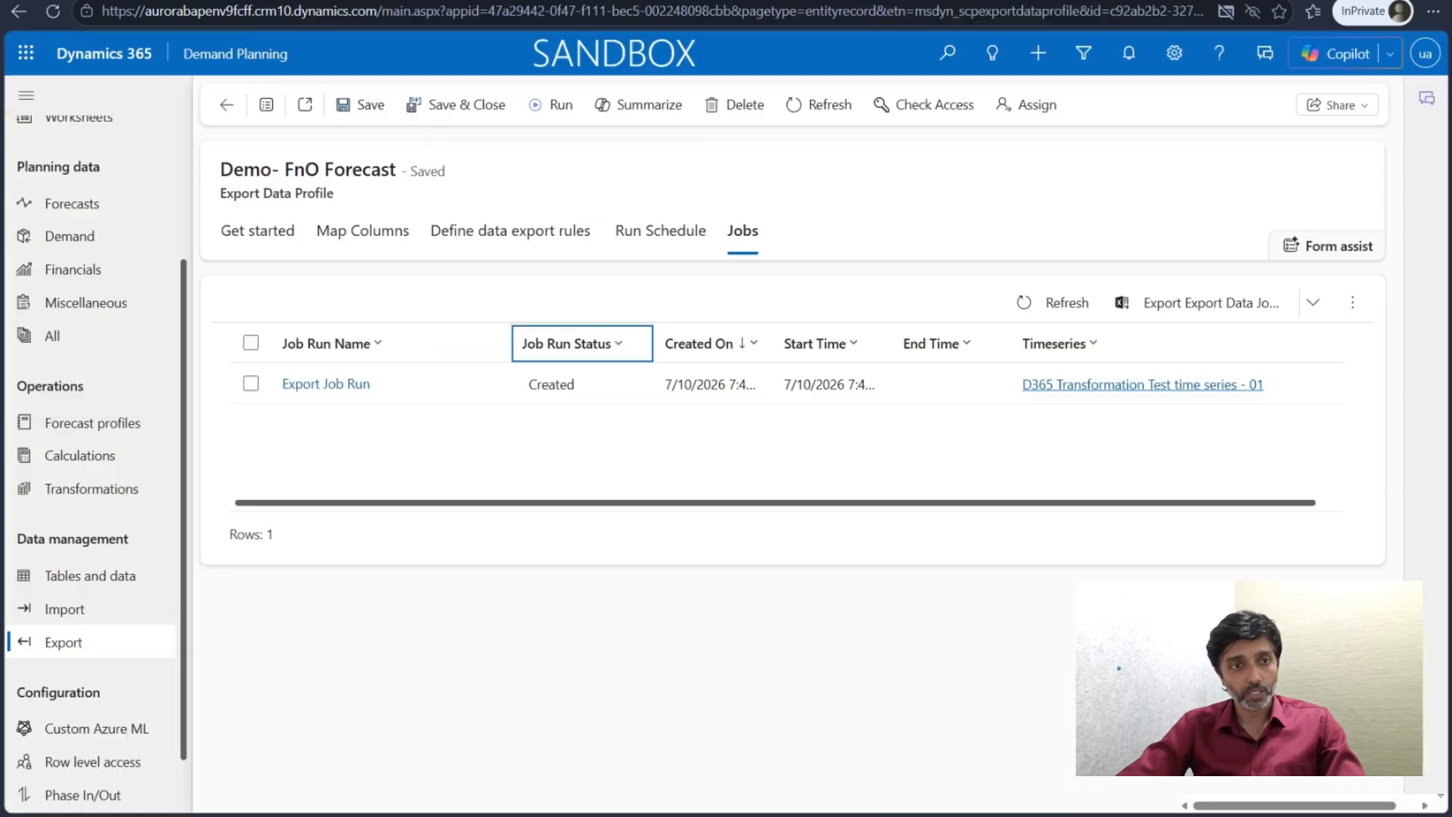
- Open the "Demo - 02" export profile and examine its job run status and general details
{"action": "left_click", "coordinate": [102, 639]}
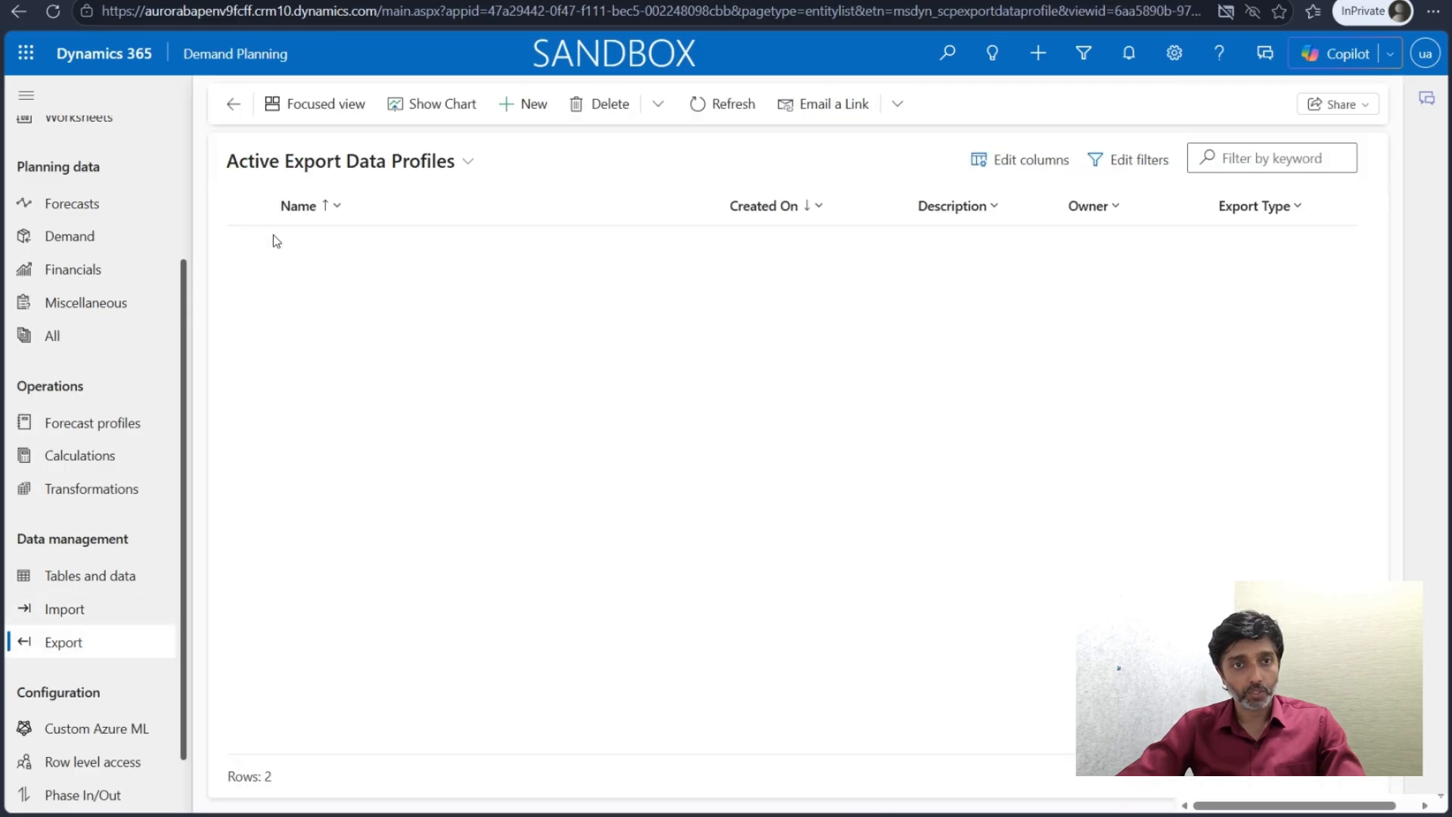
{"action": "left_click", "coordinate": [334, 291]}
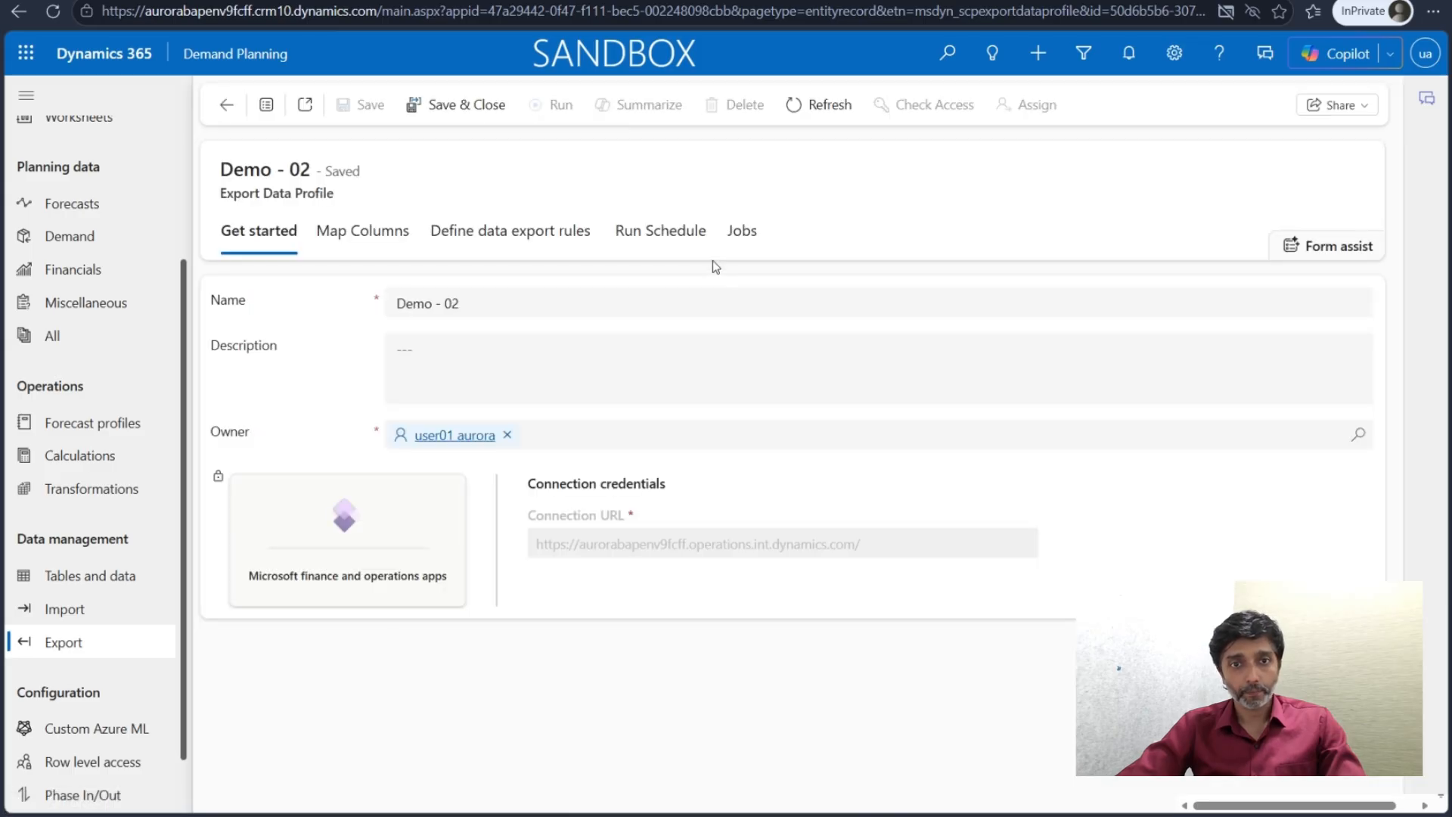
{"action": "left_click", "coordinate": [739, 236]}
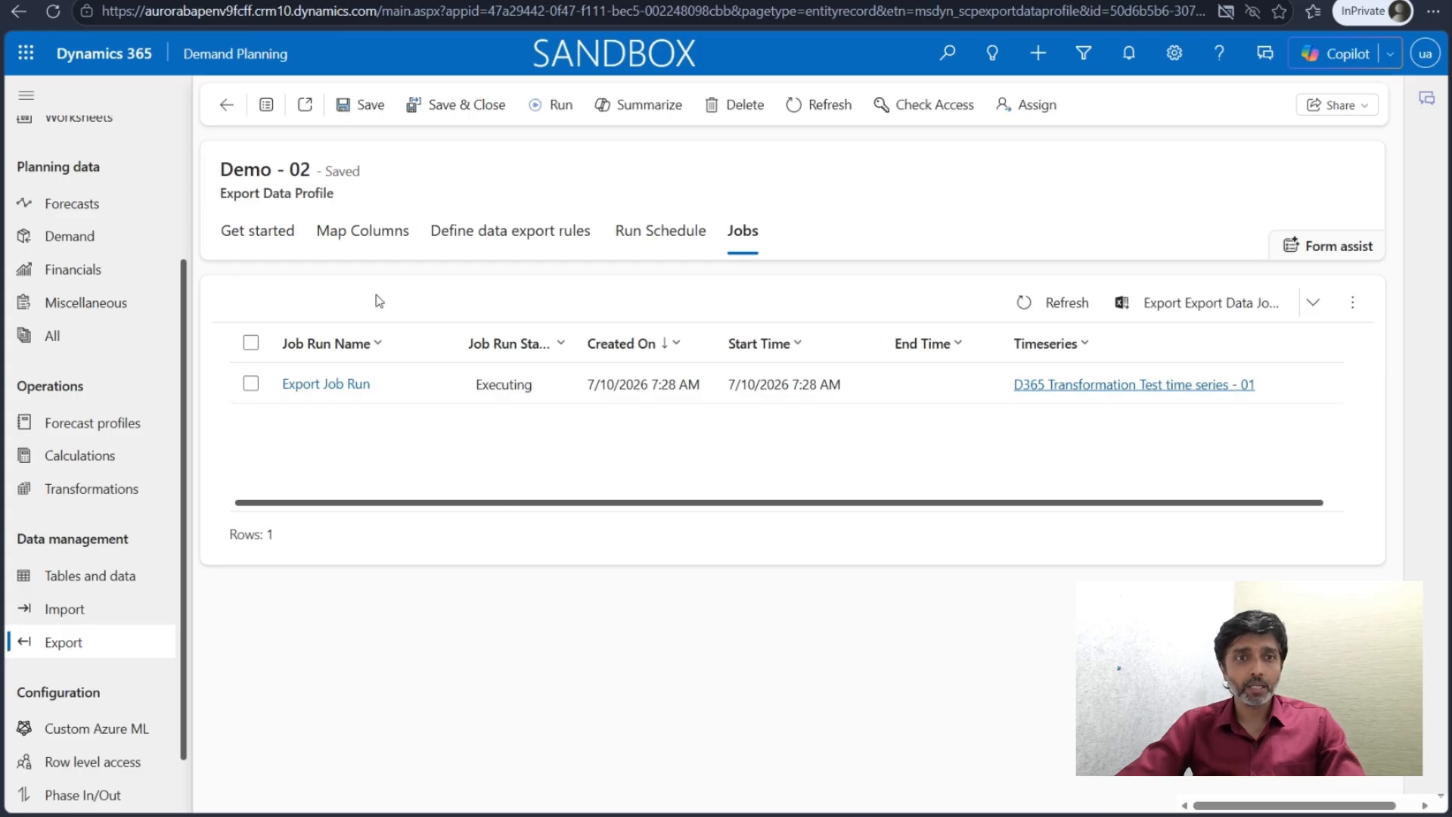
{"action": "left_click", "coordinate": [254, 232]}
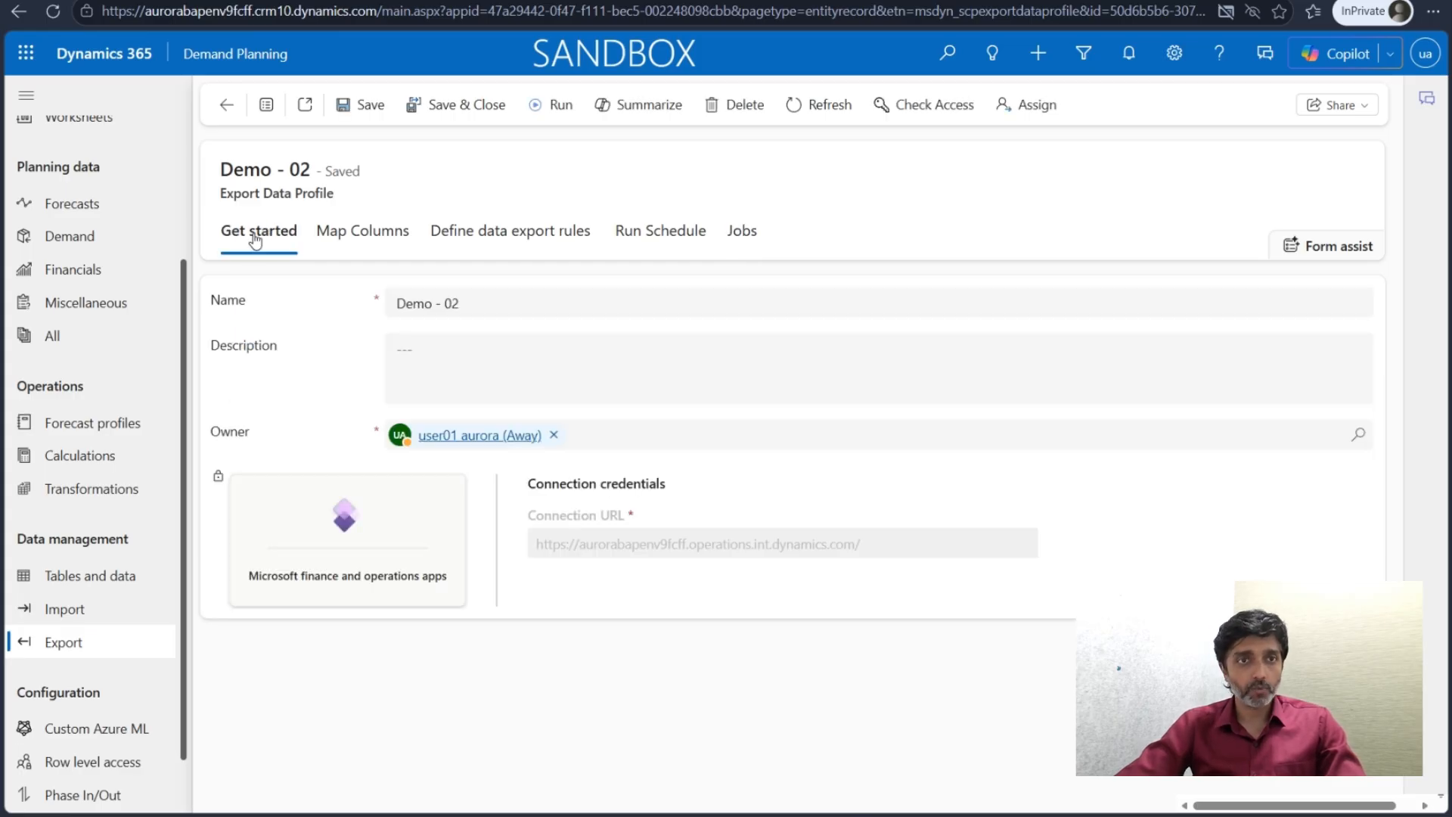
- Reopen the "Demo- FnO Forecast" export profile and check the status of its export job run
{"action": "left_click", "coordinate": [88, 642]}
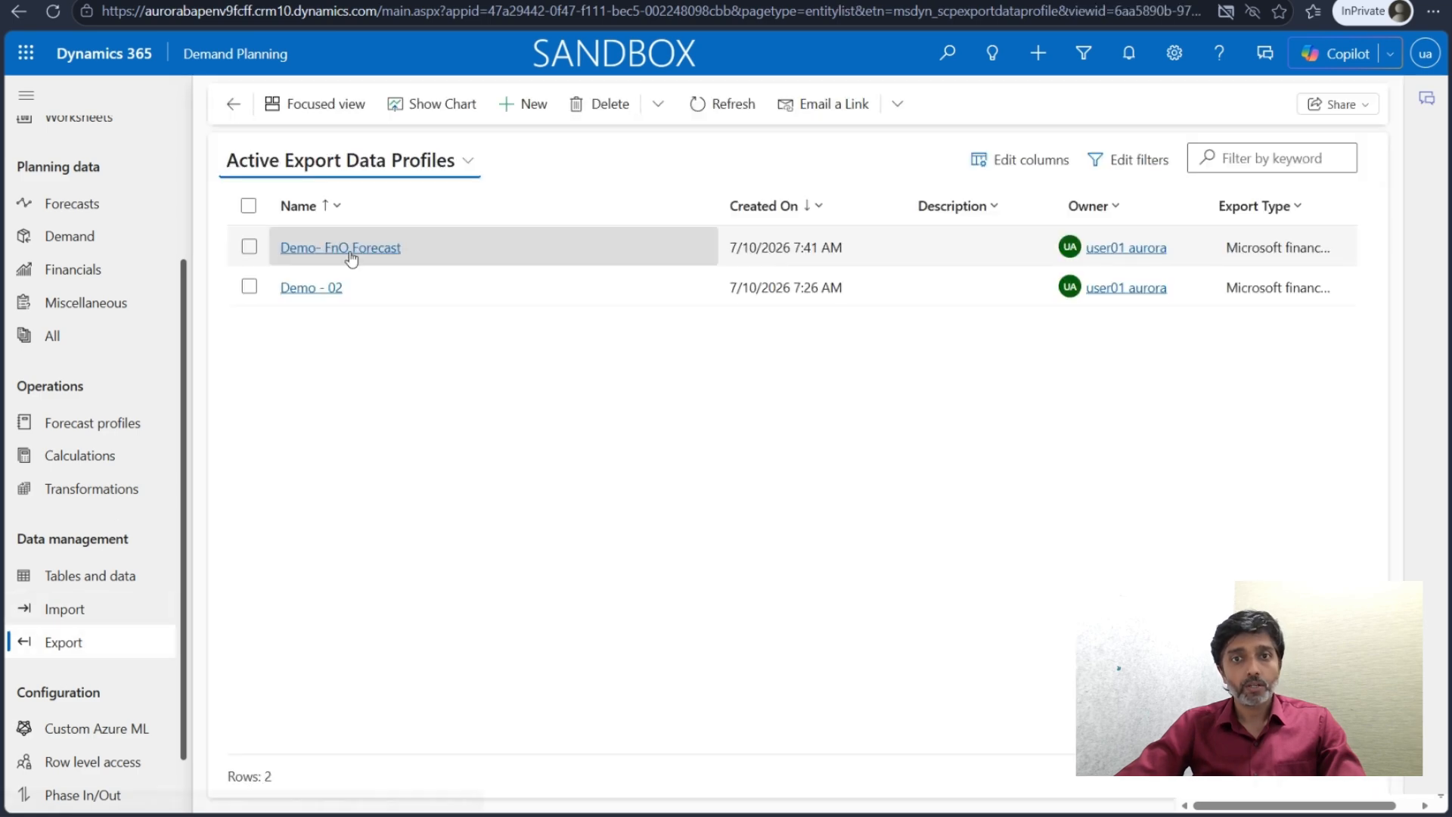
{"action": "left_click", "coordinate": [350, 255]}
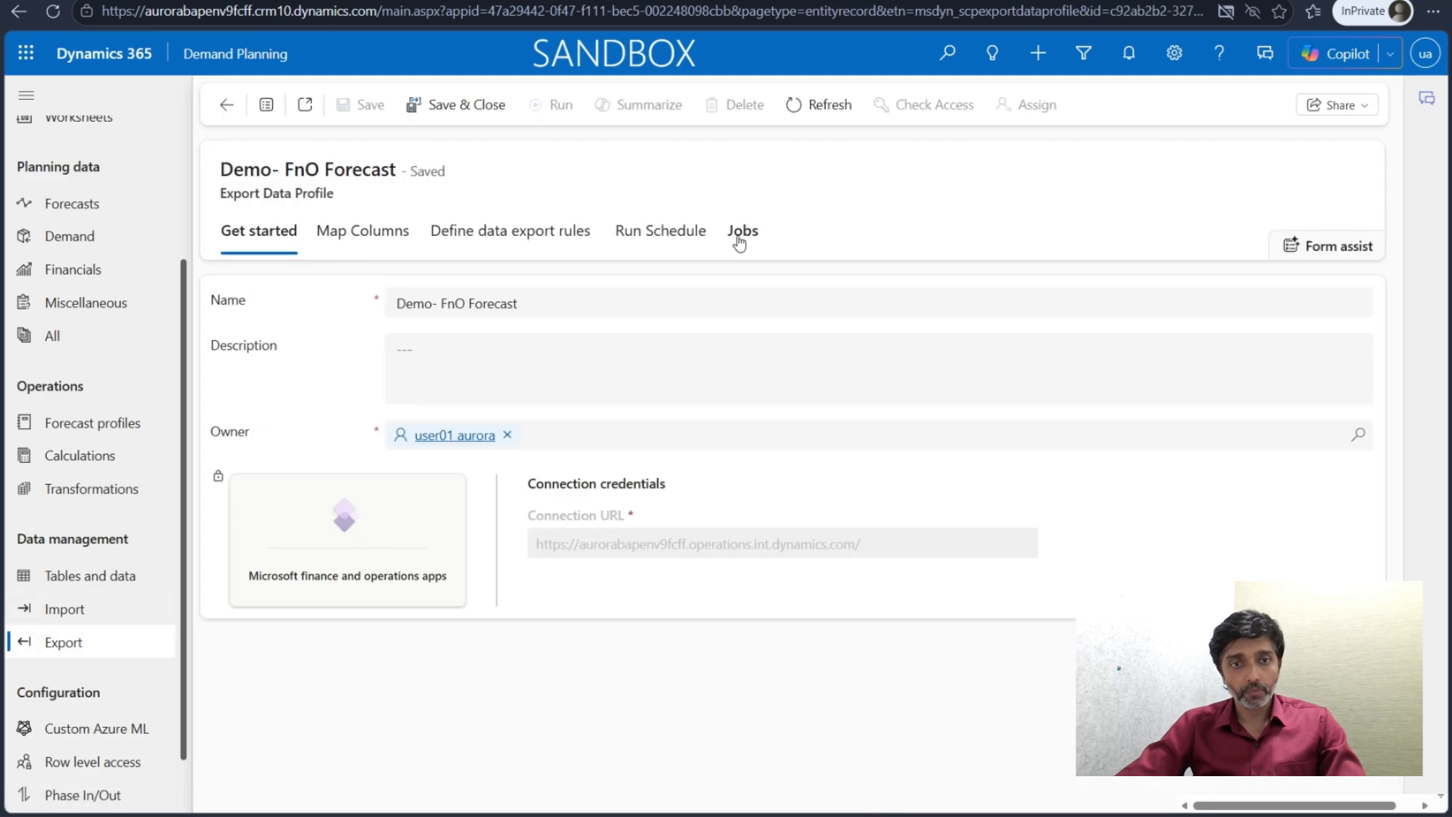
{"action": "left_click", "coordinate": [740, 240]}
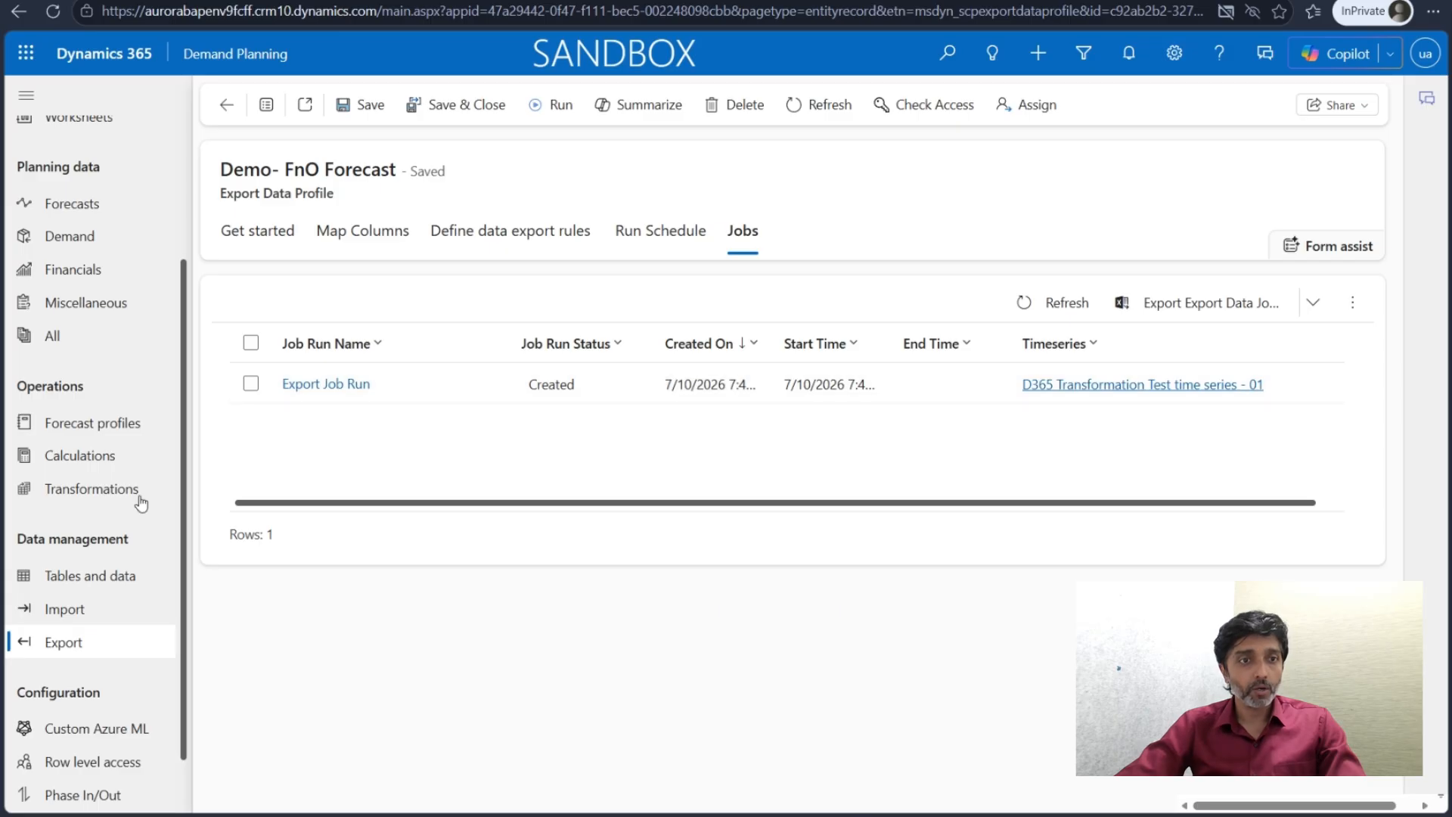
- Open the forecast profile "Demo - D365 Forecast profile" and open the time series from its job run
{"action": "left_click", "coordinate": [106, 427]}
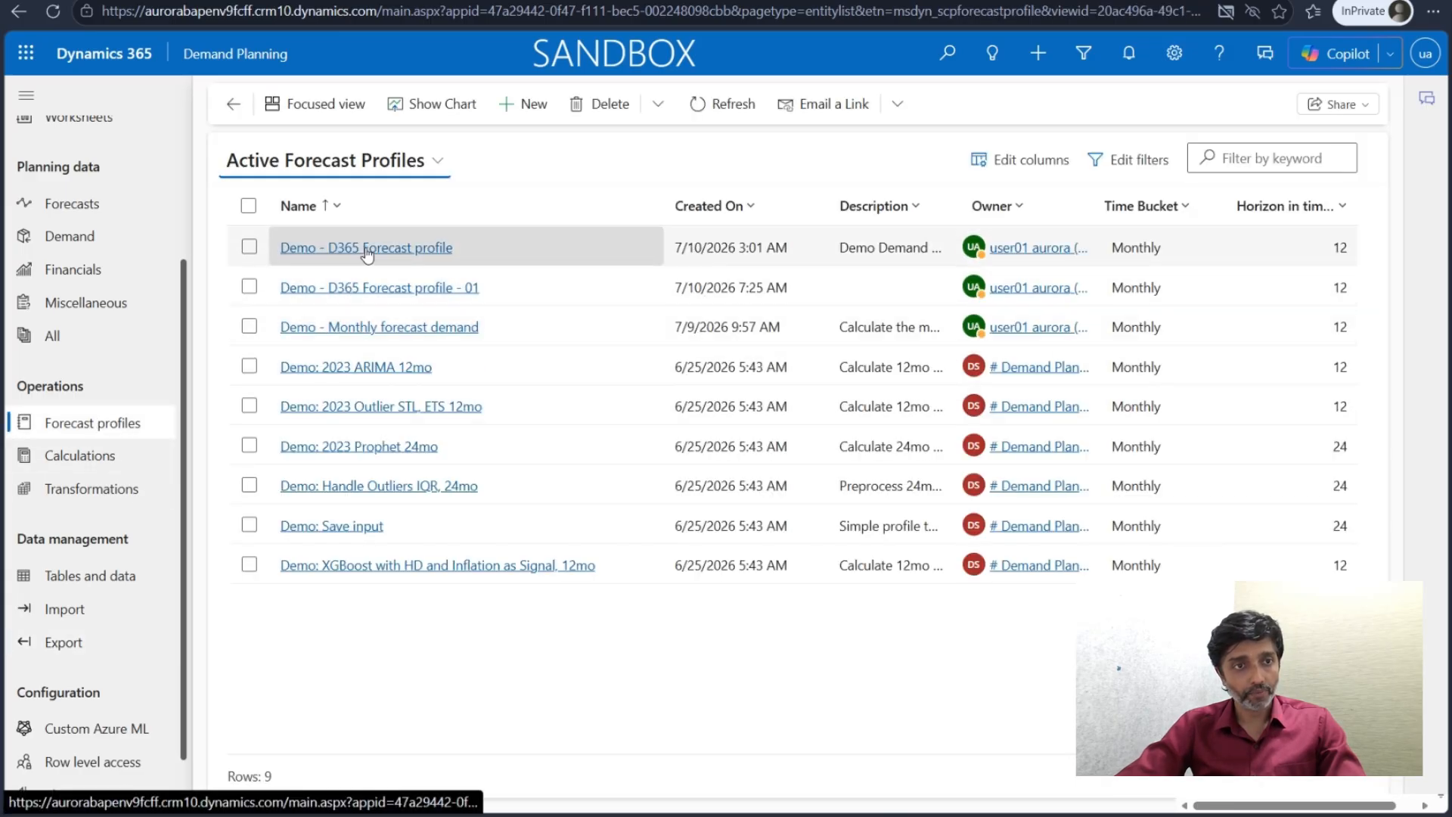
{"action": "left_click", "coordinate": [367, 250]}
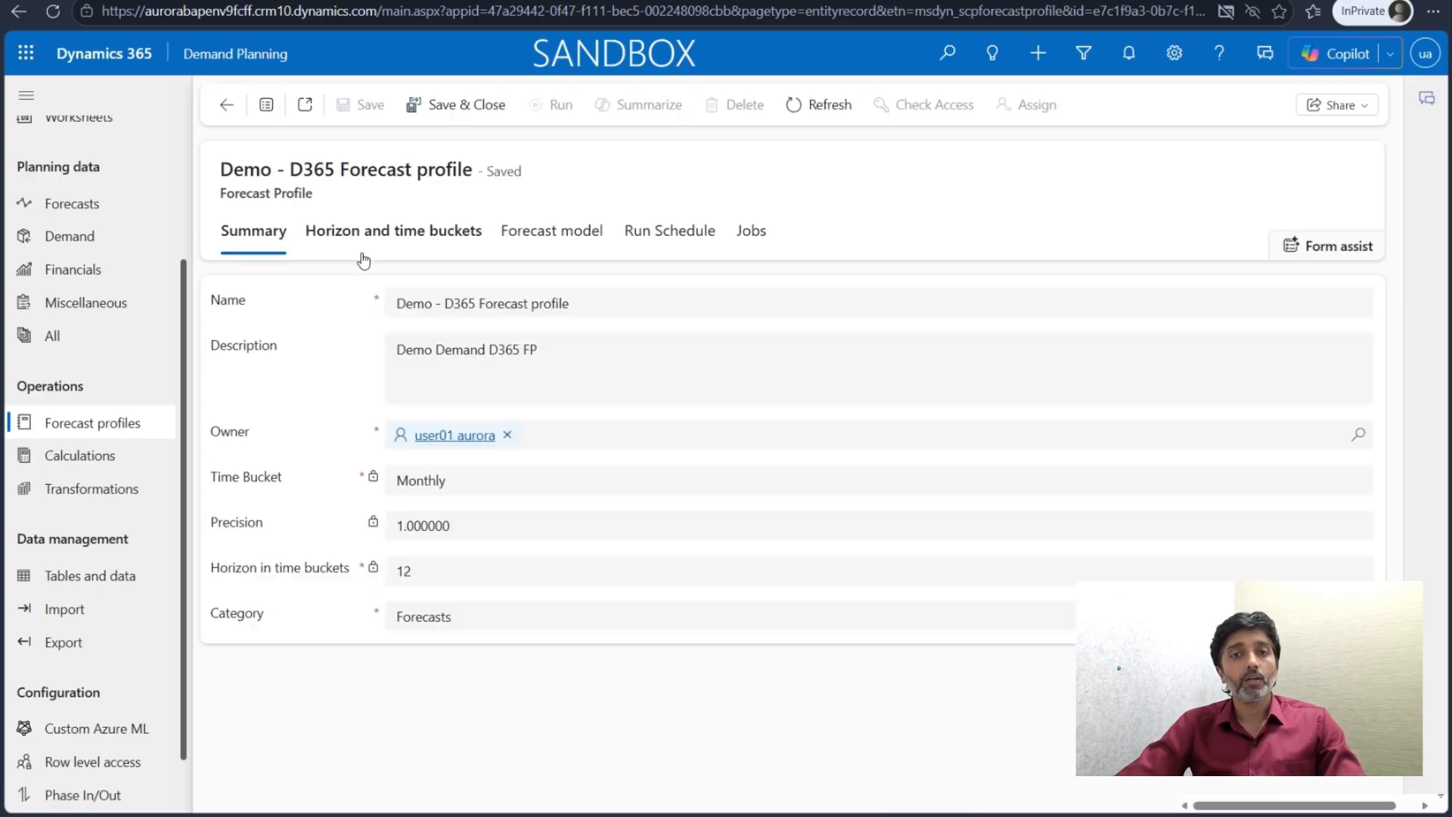
{"action": "left_click", "coordinate": [751, 230]}
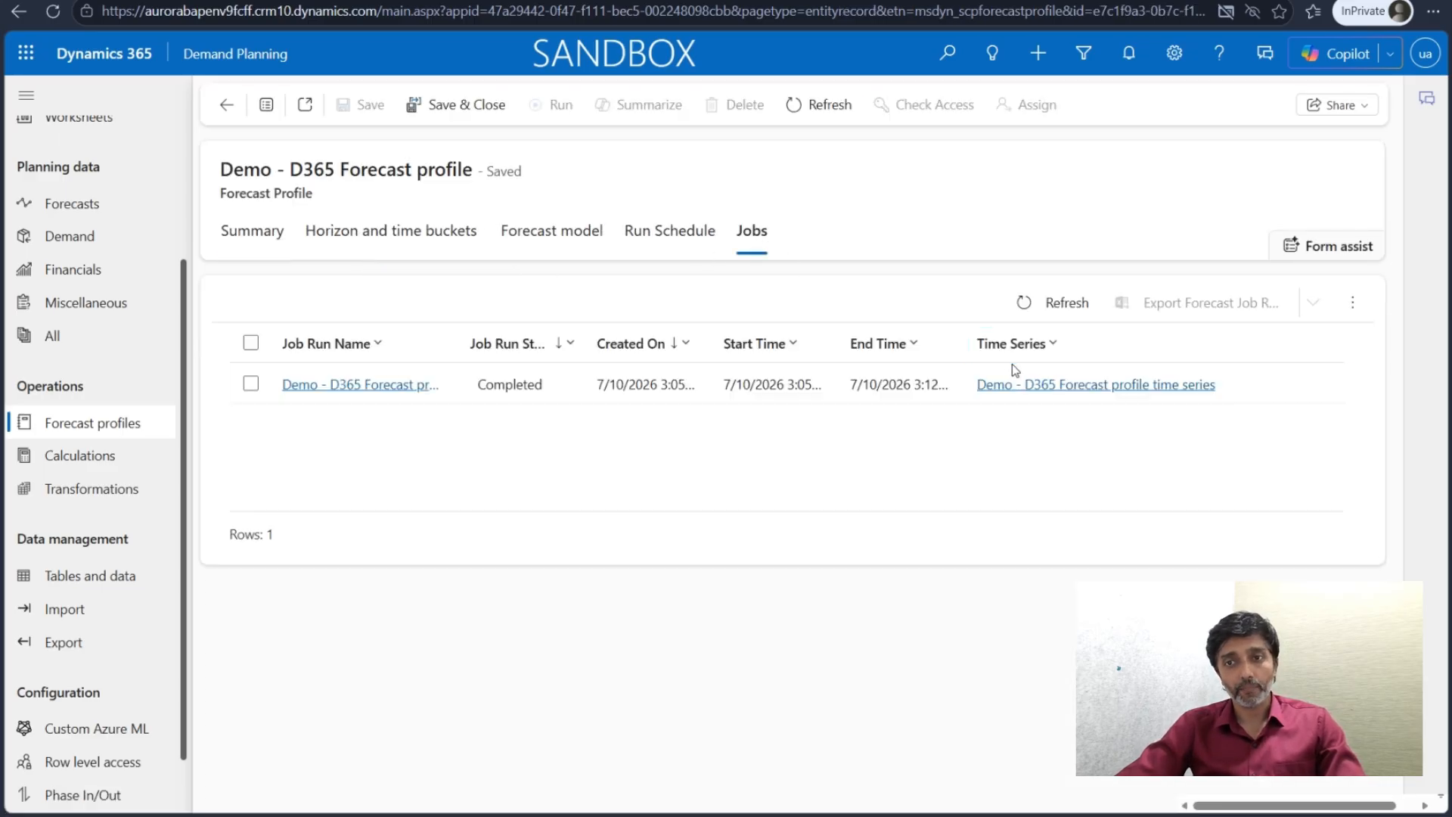
{"action": "left_click", "coordinate": [1043, 390]}
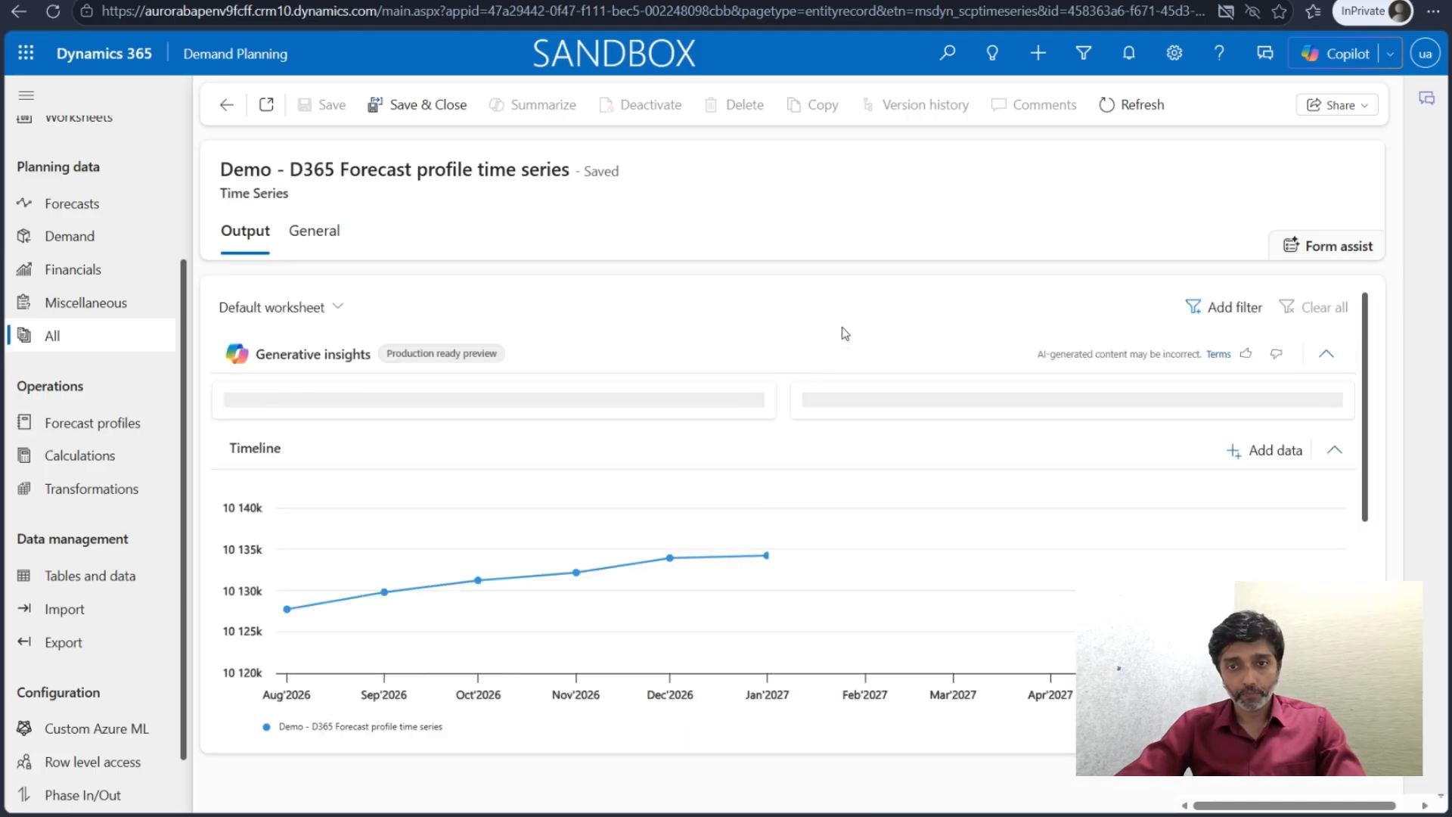
- Examine the forecast quantities per product variant and warehouse in the time series values, and enlarge the grid into a pop-up
{"action": "scroll", "coordinate": [846, 333], "scroll_direction": "down", "scroll_amount": 1}
{"action": "scroll", "coordinate": [824, 453], "scroll_direction": "down", "scroll_amount": 5}
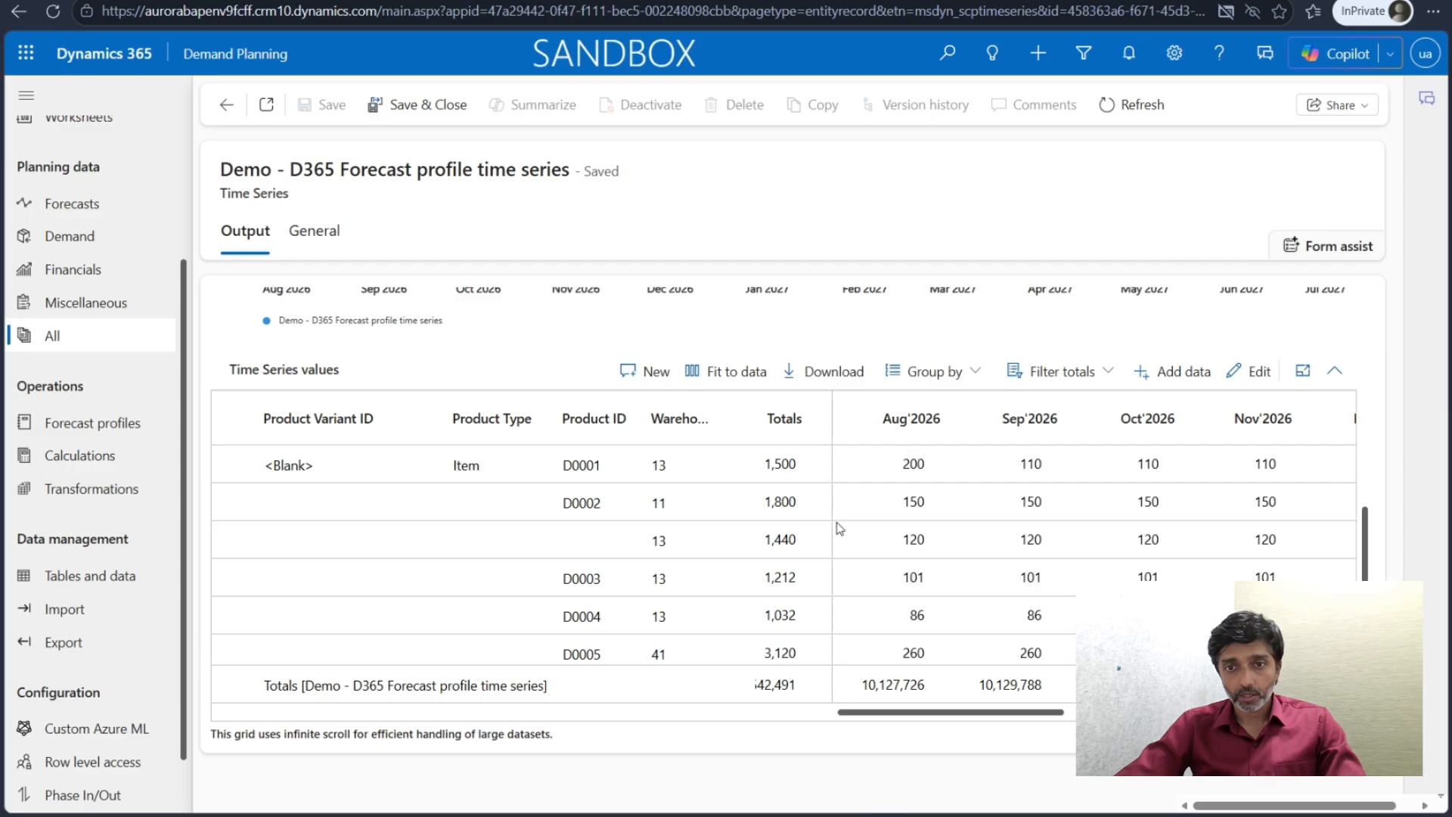
{"action": "scroll", "coordinate": [843, 567], "scroll_direction": "down", "scroll_amount": 2}
{"action": "scroll", "coordinate": [898, 597], "scroll_direction": "down", "scroll_amount": 2}
{"action": "scroll", "coordinate": [898, 597], "scroll_direction": "down", "scroll_amount": 10}
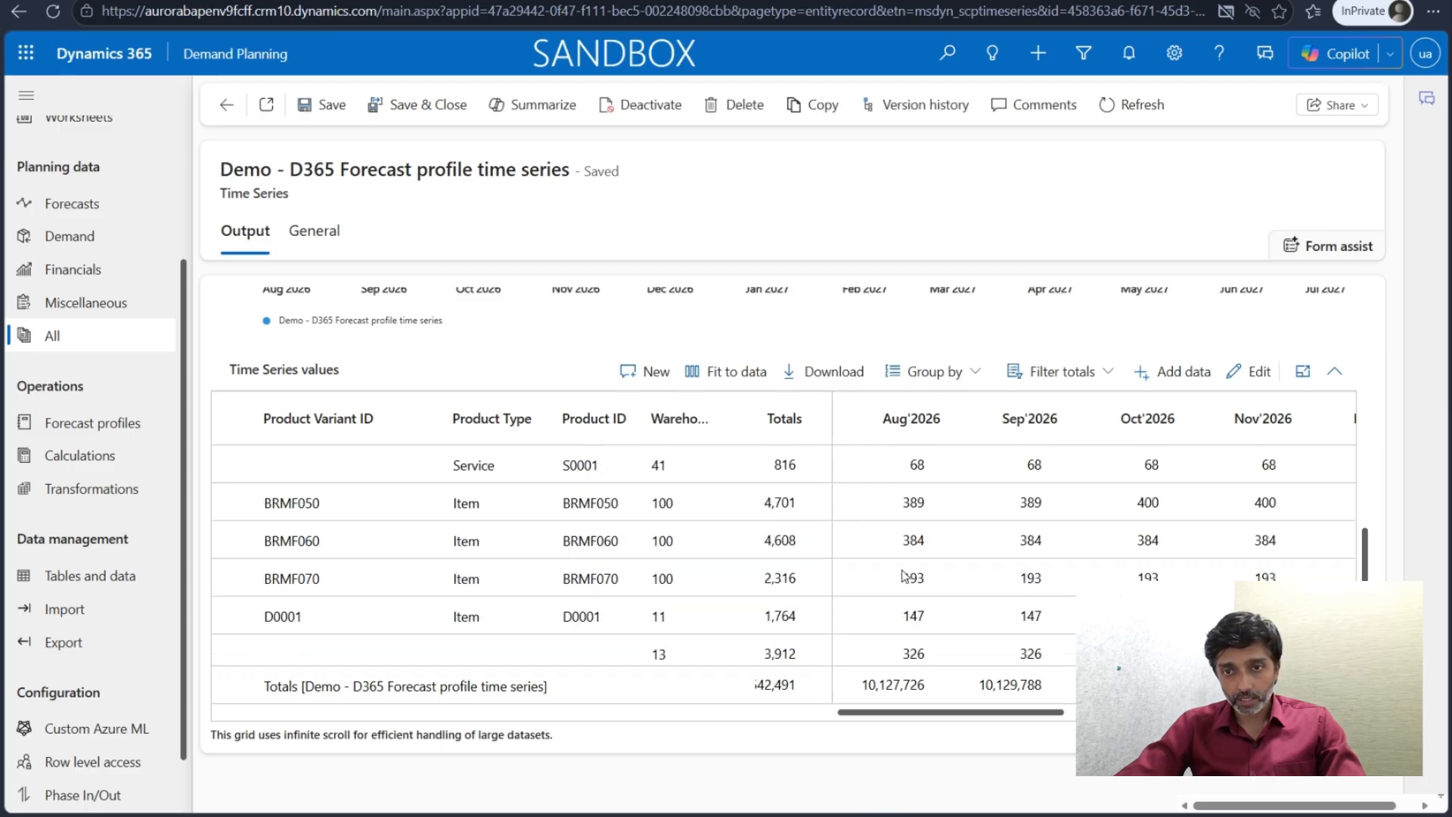
{"action": "scroll", "coordinate": [900, 545], "scroll_direction": "down", "scroll_amount": 2}
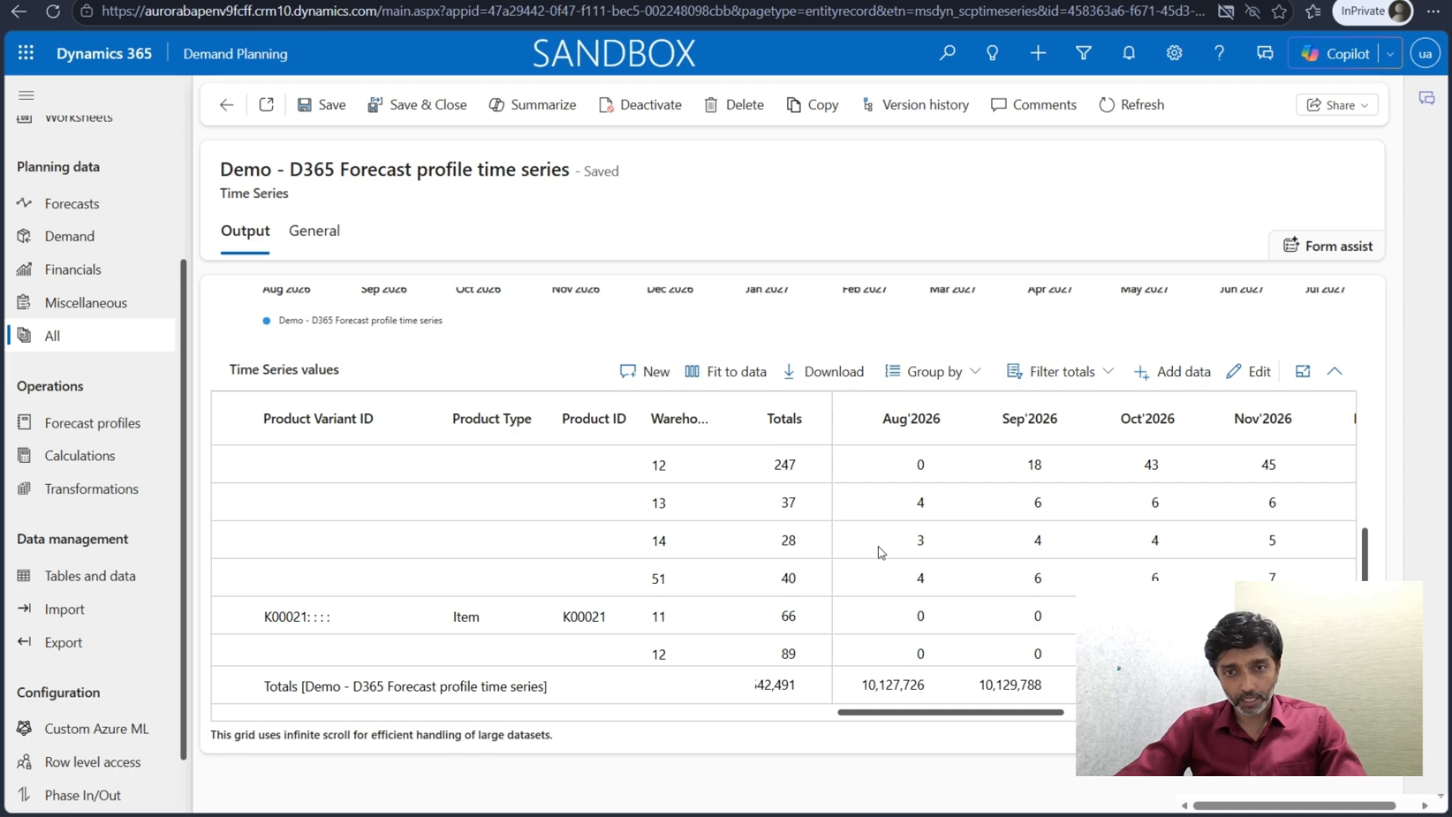
{"action": "scroll", "coordinate": [908, 545], "scroll_direction": "down", "scroll_amount": 4}
{"action": "scroll", "coordinate": [922, 543], "scroll_direction": "up", "scroll_amount": 3}
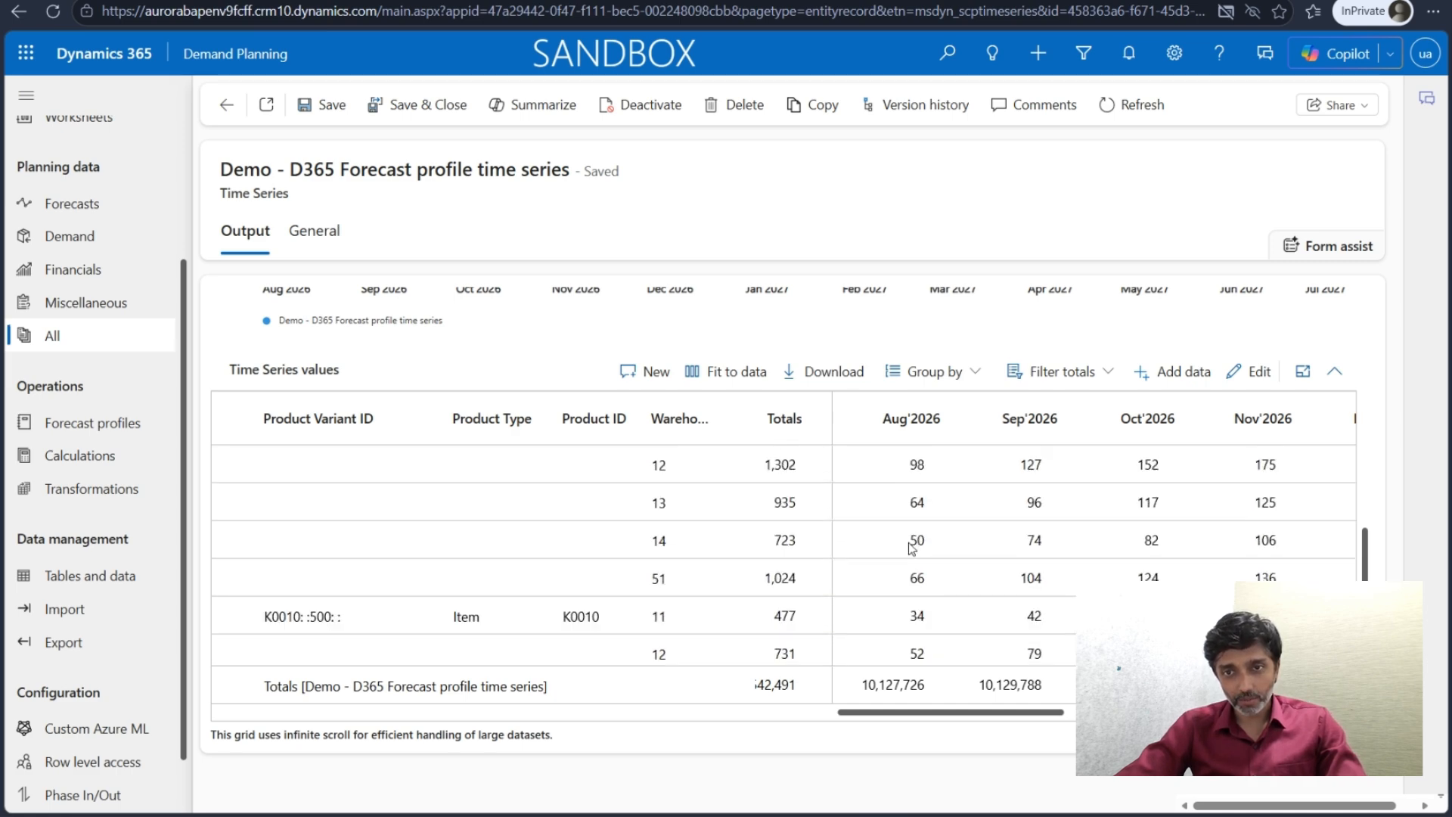
{"action": "scroll", "coordinate": [870, 548], "scroll_direction": "up", "scroll_amount": 12}
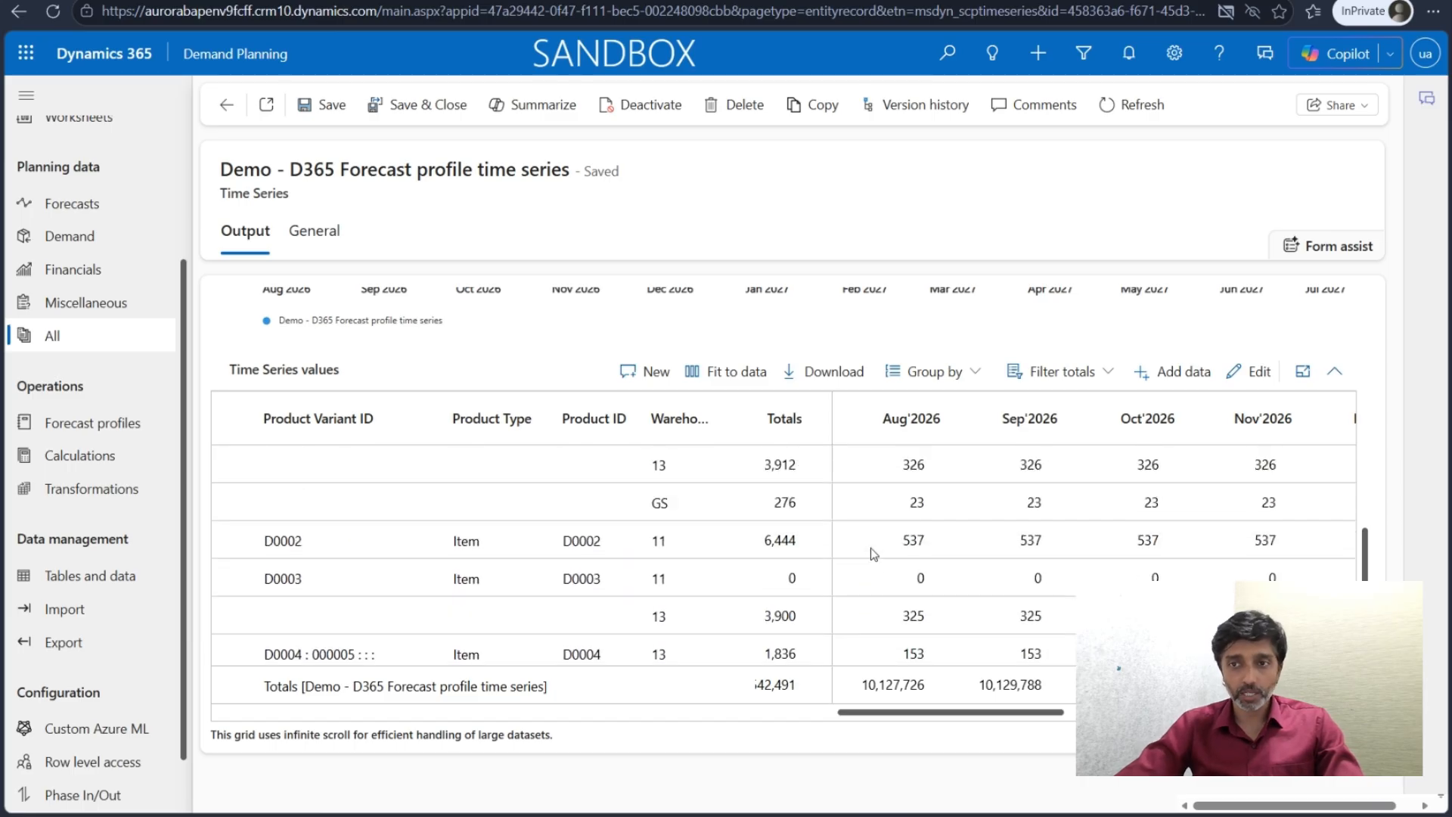
{"action": "left_click", "coordinate": [1302, 374]}
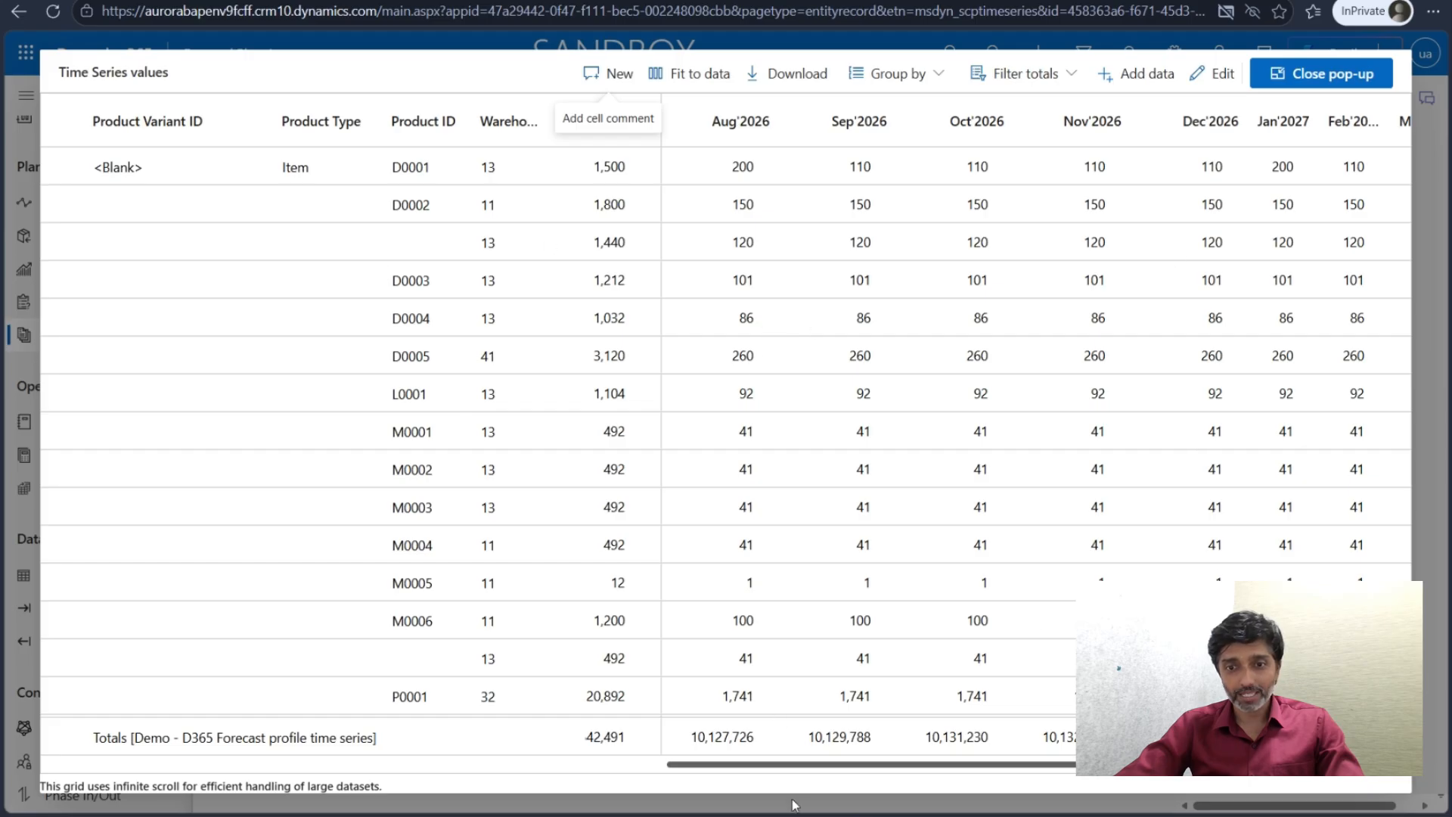
- Examine the monthly forecast values through Jul 2027 in the enlarged time series grid, and close the pop-up
{"action": "scroll", "coordinate": [1134, 360], "scroll_direction": "right", "scroll_amount": 5}
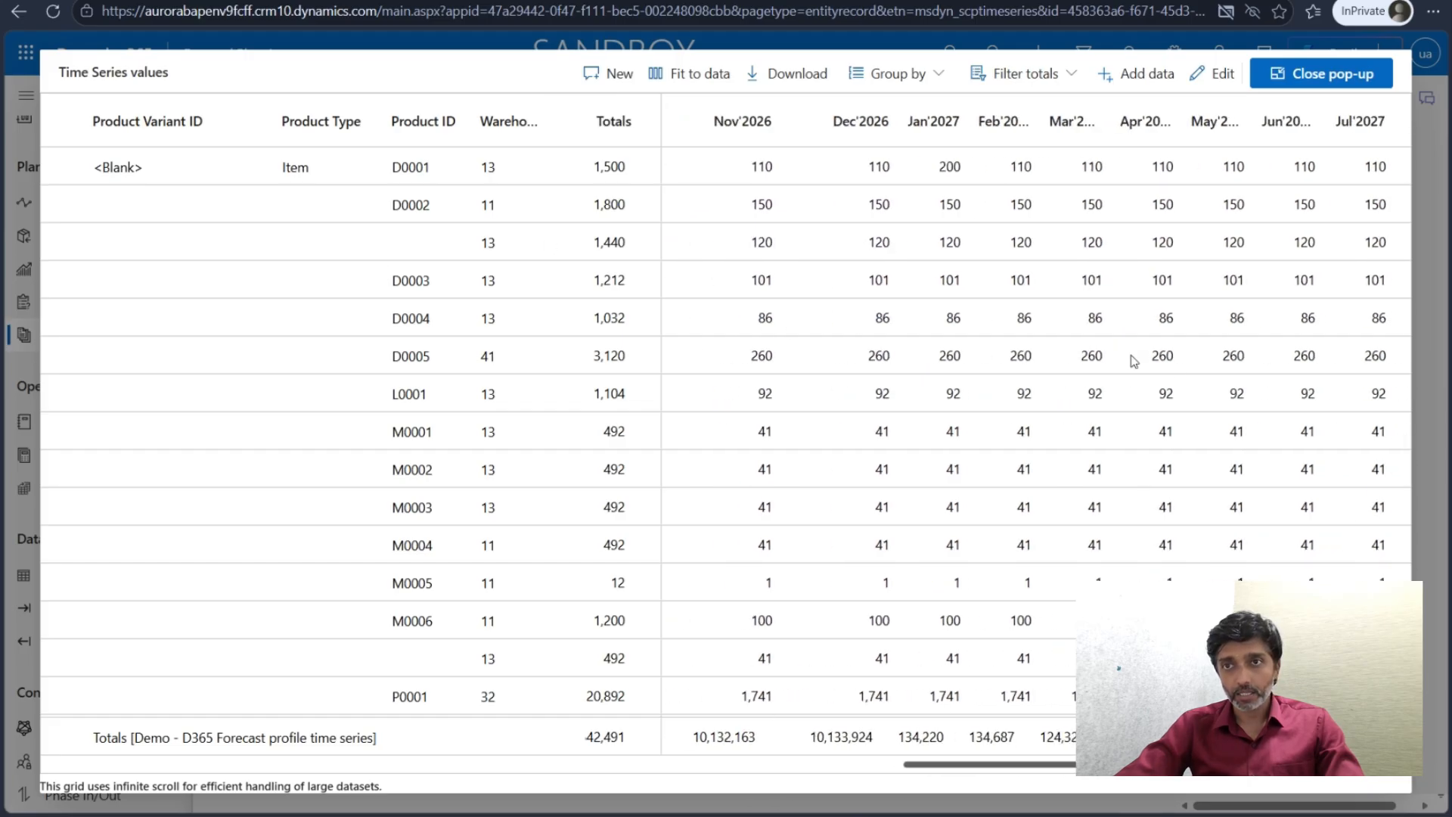
{"action": "left_click_drag", "start_coordinate": [961, 765], "coordinate": [715, 765]}
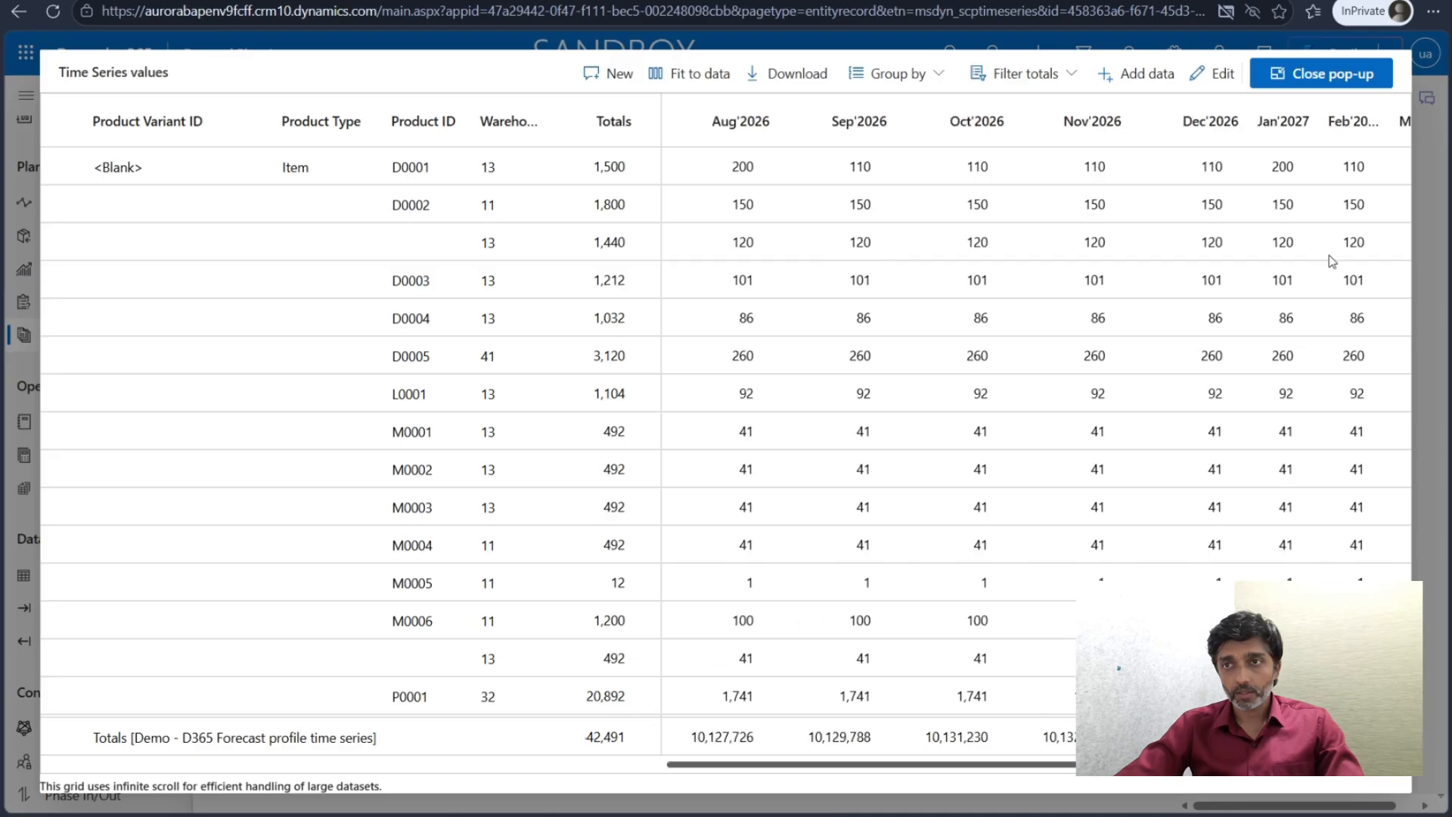
{"action": "left_click", "coordinate": [1345, 75]}
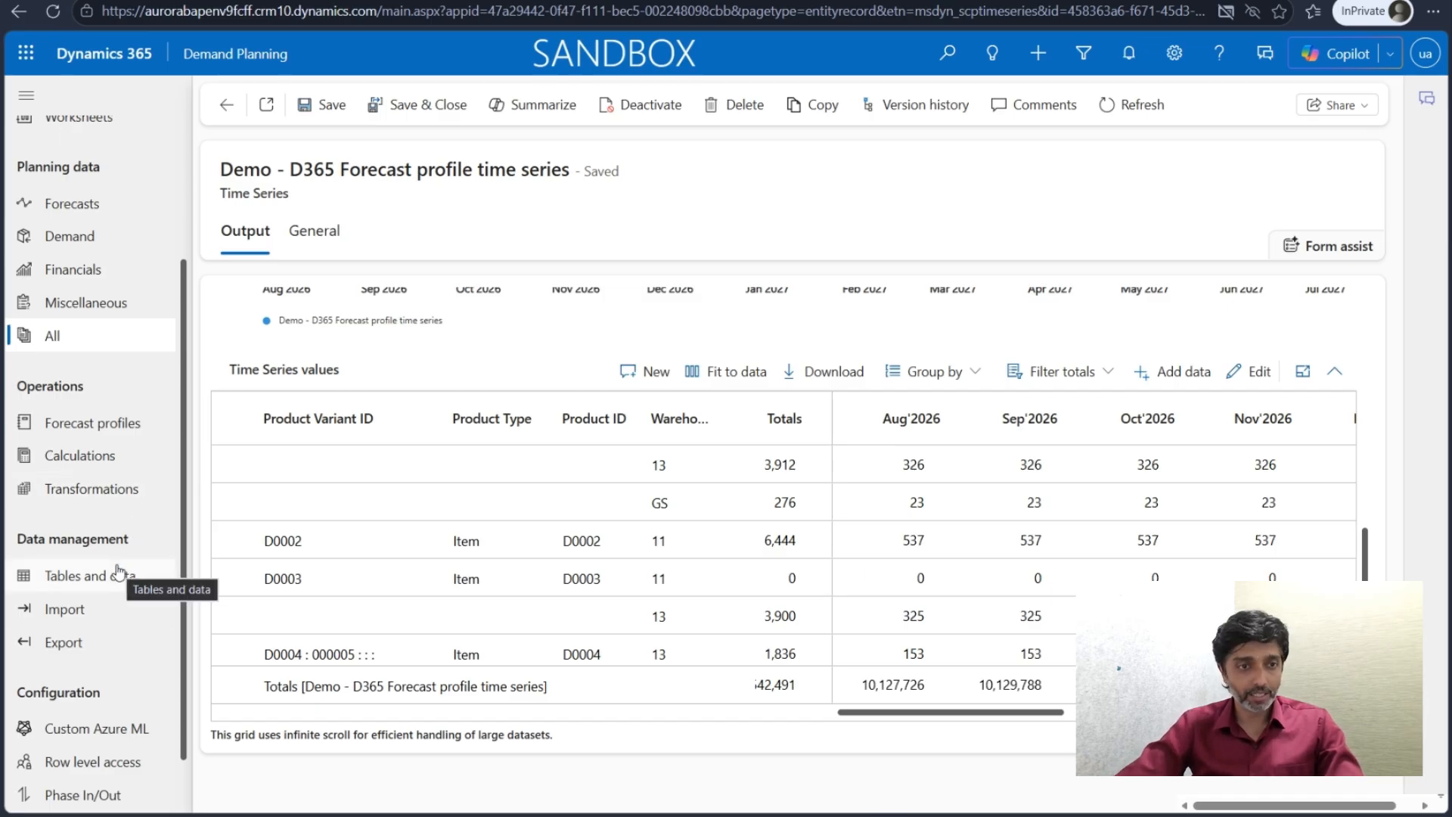
- Reopen the "Demo- FnO Forecast" export profile and refresh its list of export jobs
{"action": "left_click", "coordinate": [85, 647]}
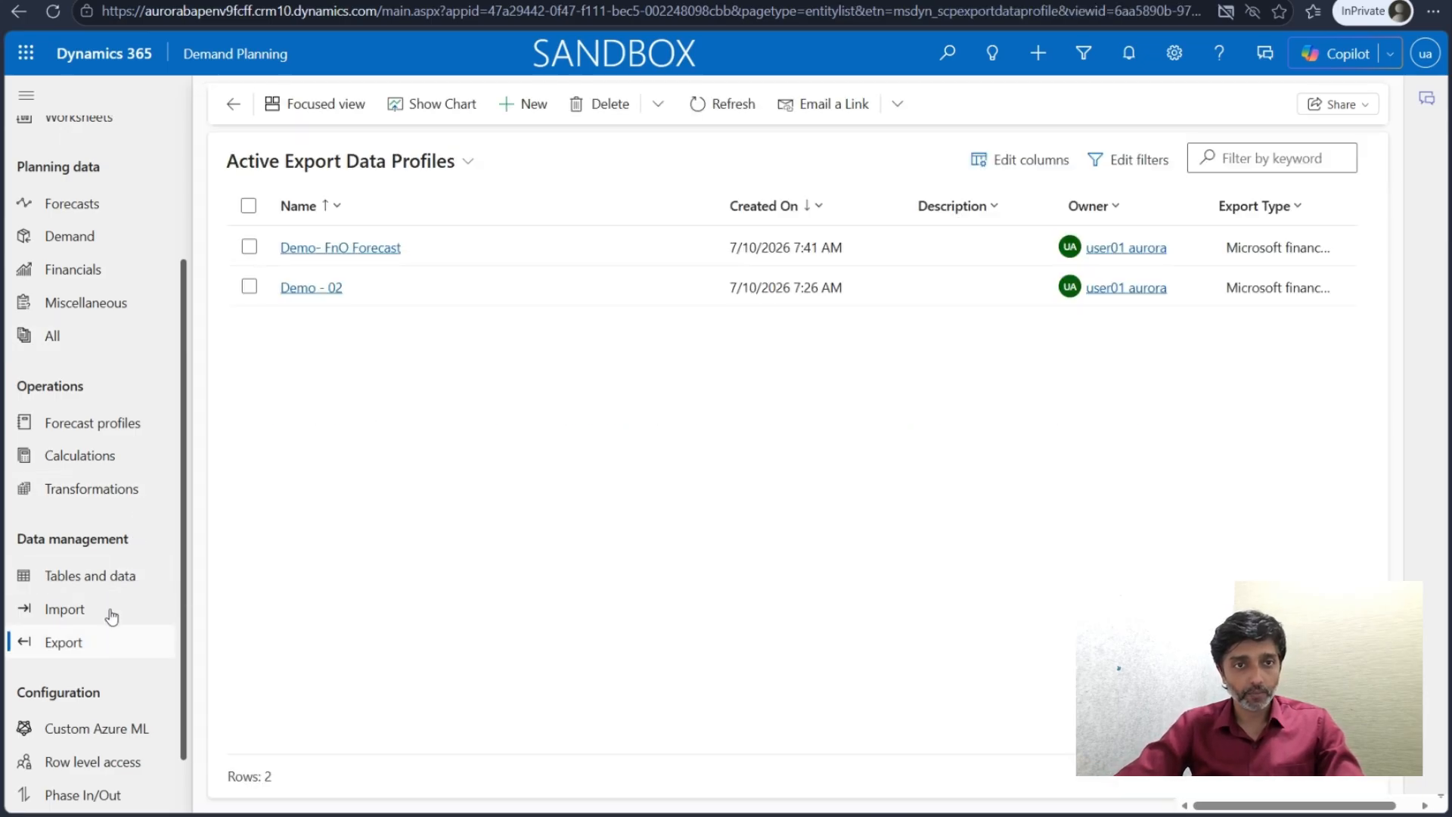
{"action": "left_click", "coordinate": [306, 249]}
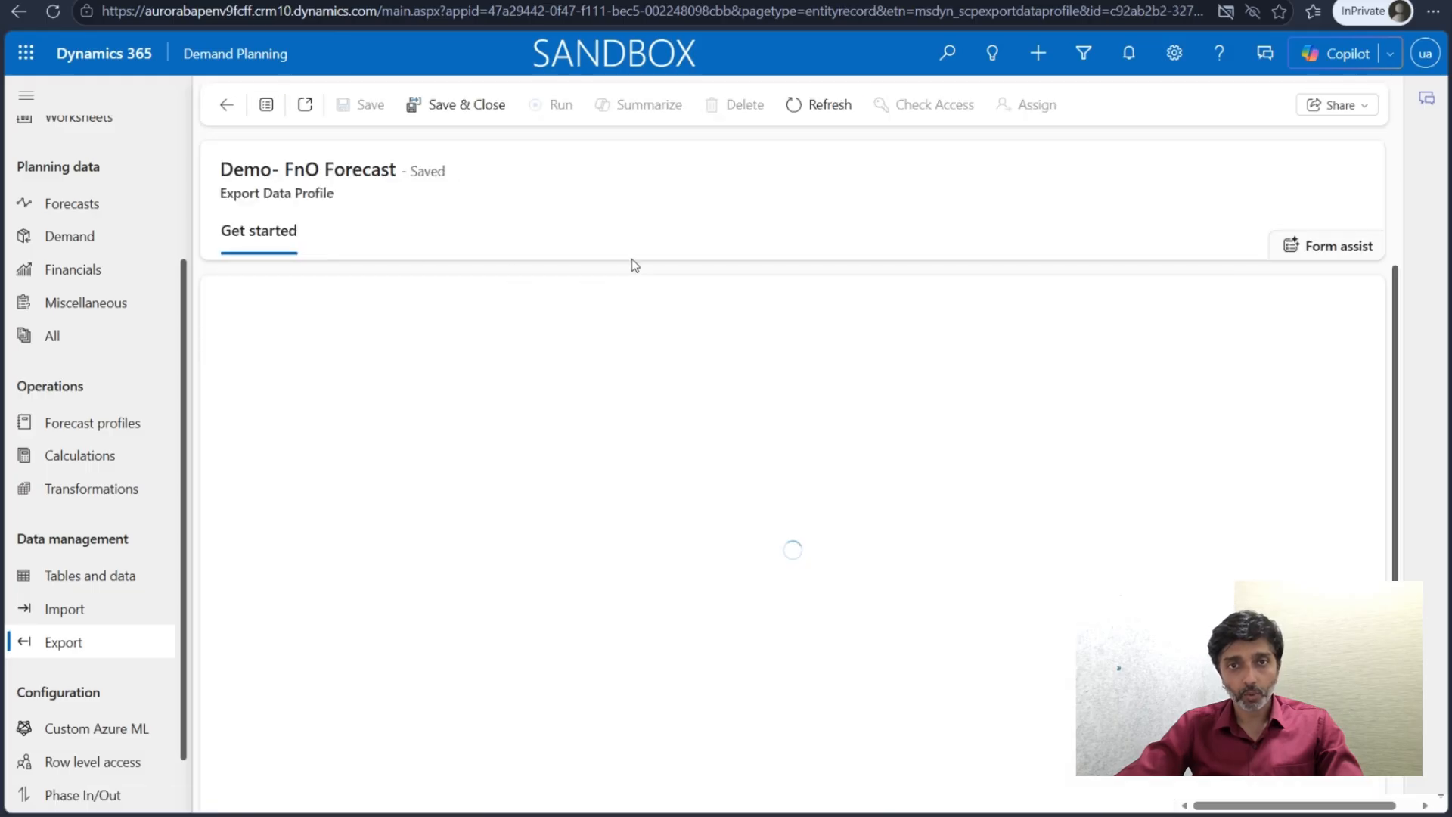
{"action": "left_click", "coordinate": [742, 232]}
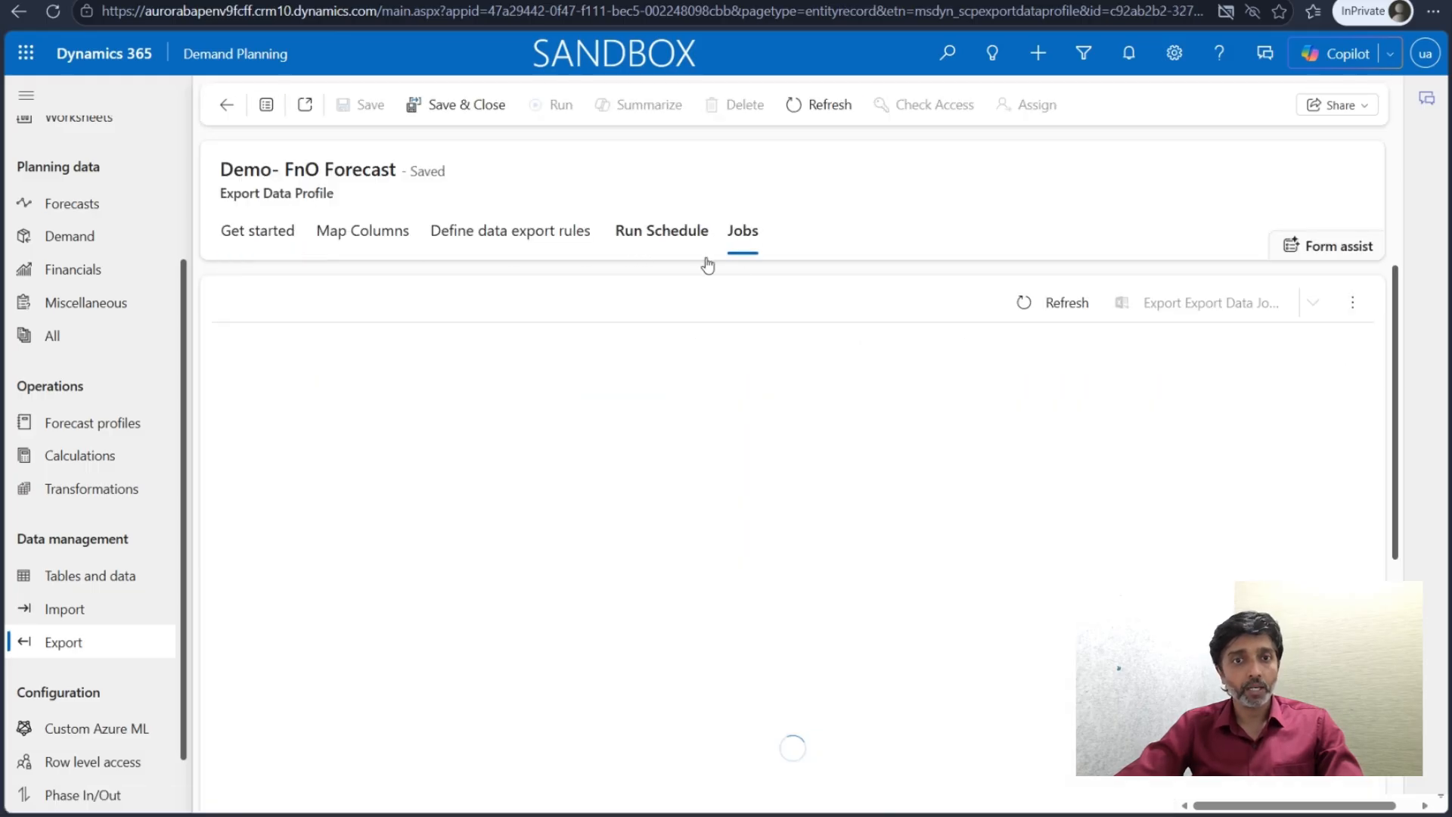
{"action": "left_click", "coordinate": [1065, 310]}
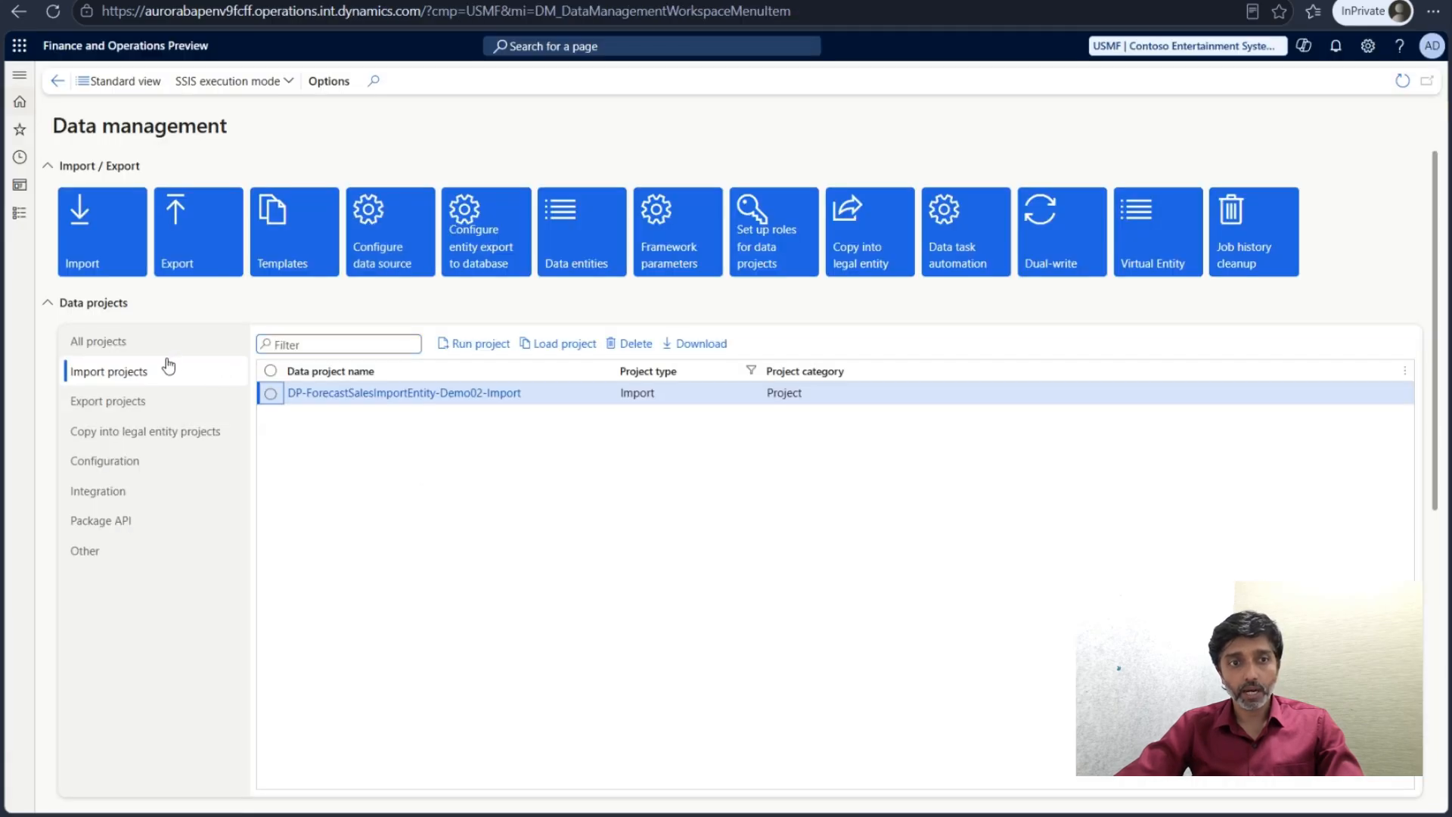
- Switch to Finance and Operations and refresh the import projects in the Data management workspace
{"action": "left_click", "coordinate": [168, 368]}
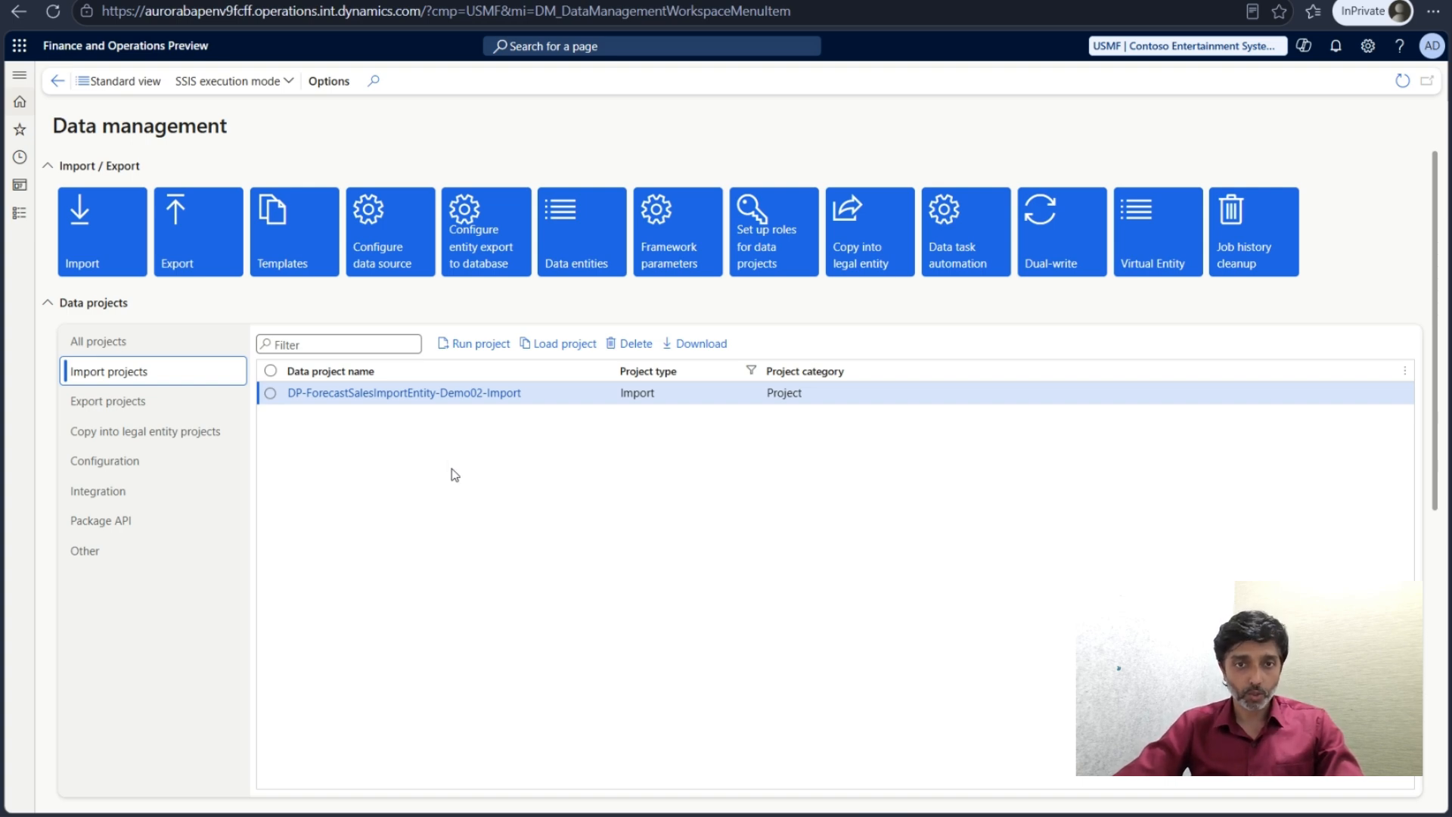
{"action": "left_click", "coordinate": [1402, 80]}
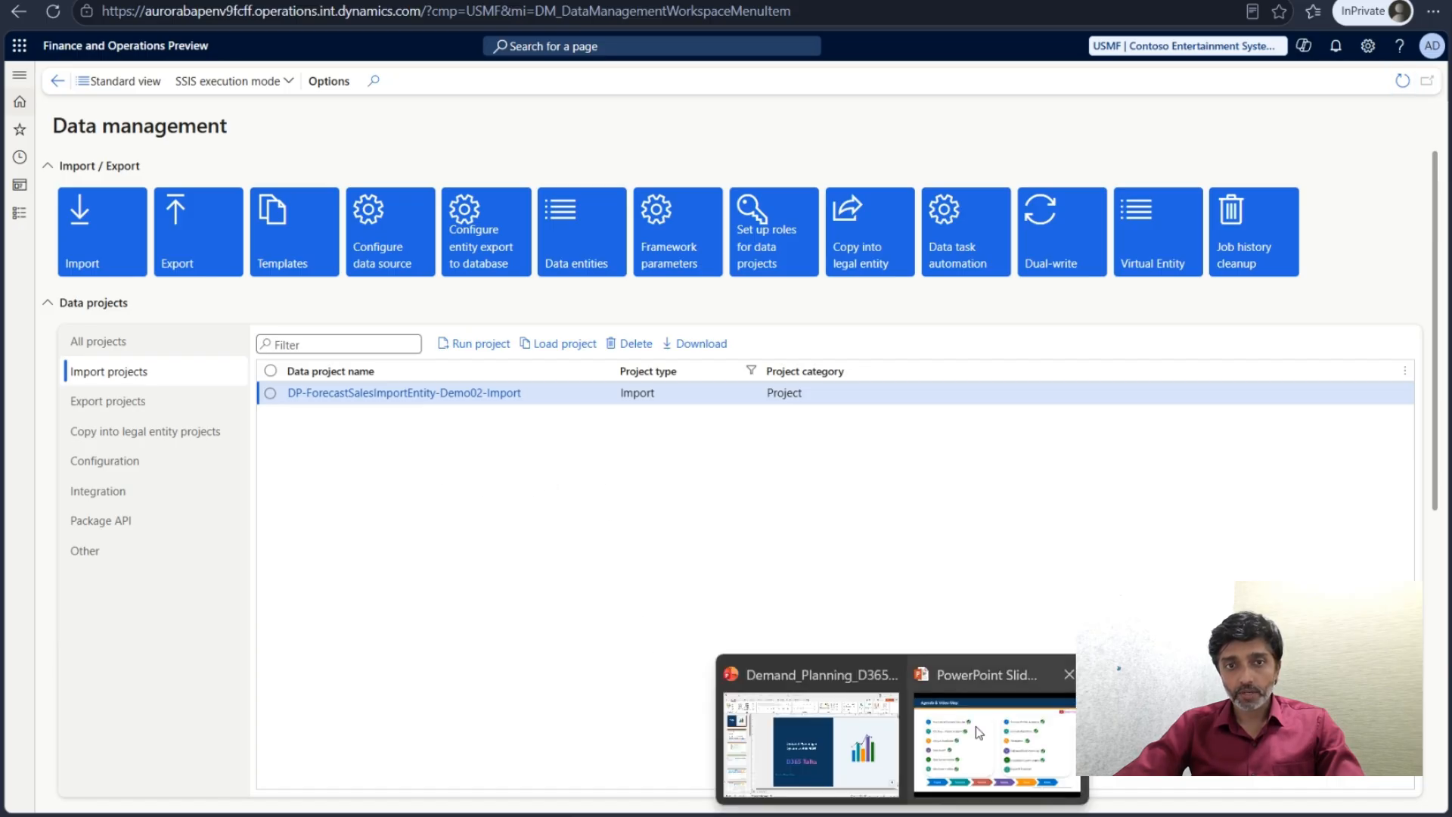
{"action": "left_click", "coordinate": [983, 730]}
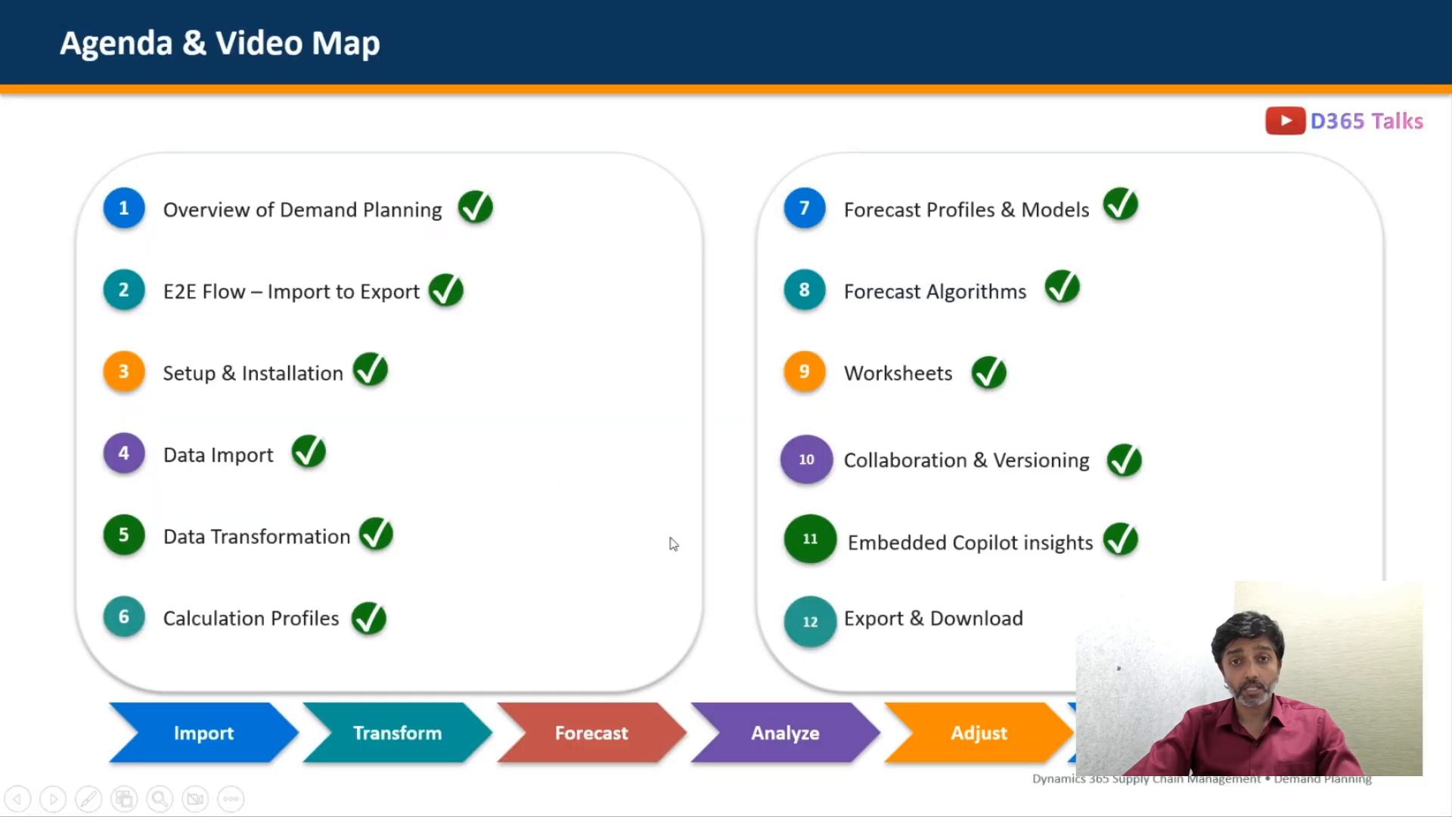
{"action": "key", "text": "Left"}
{"action": "key", "text": "Left"}
{"action": "key", "text": "Left"}
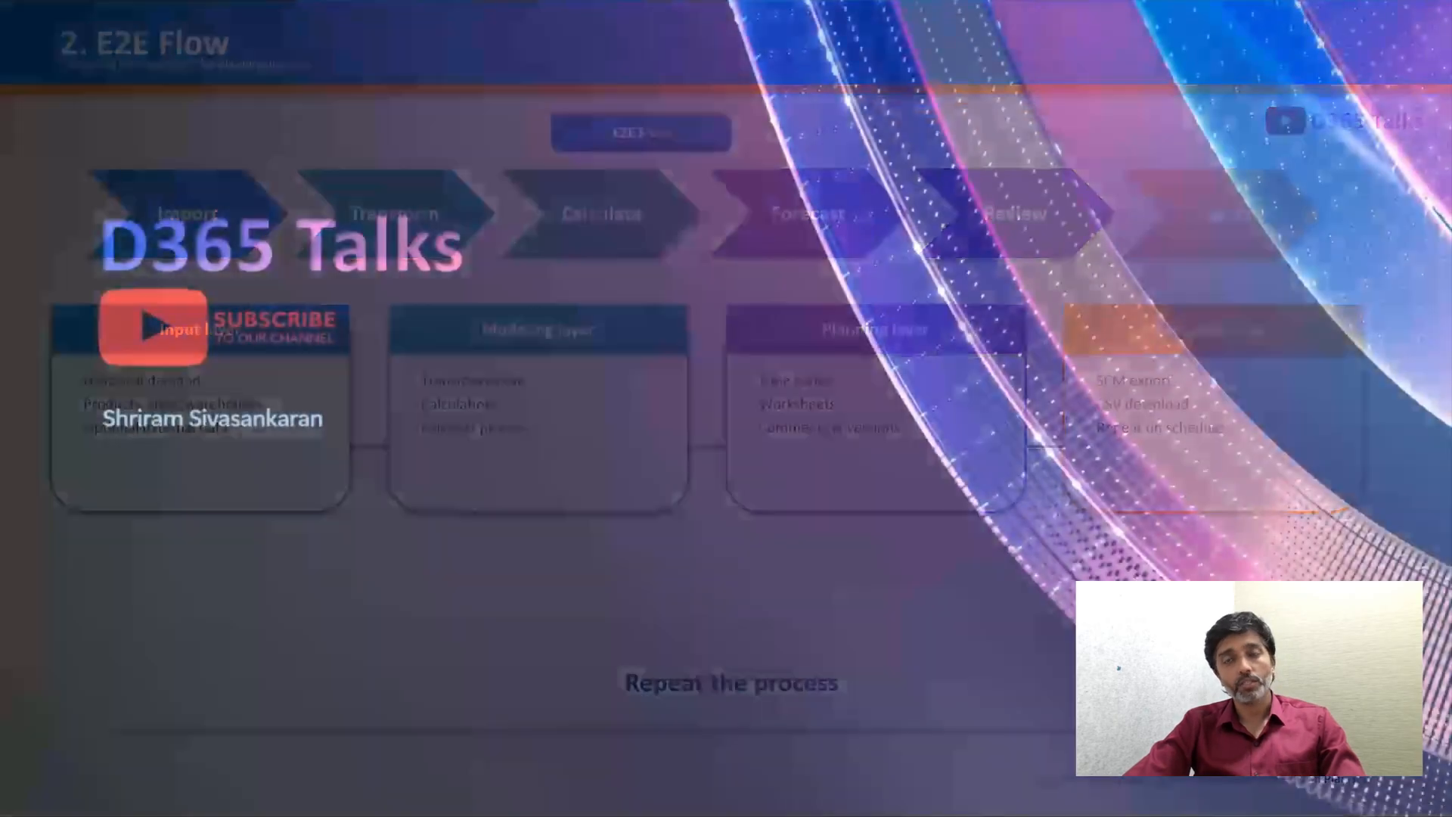